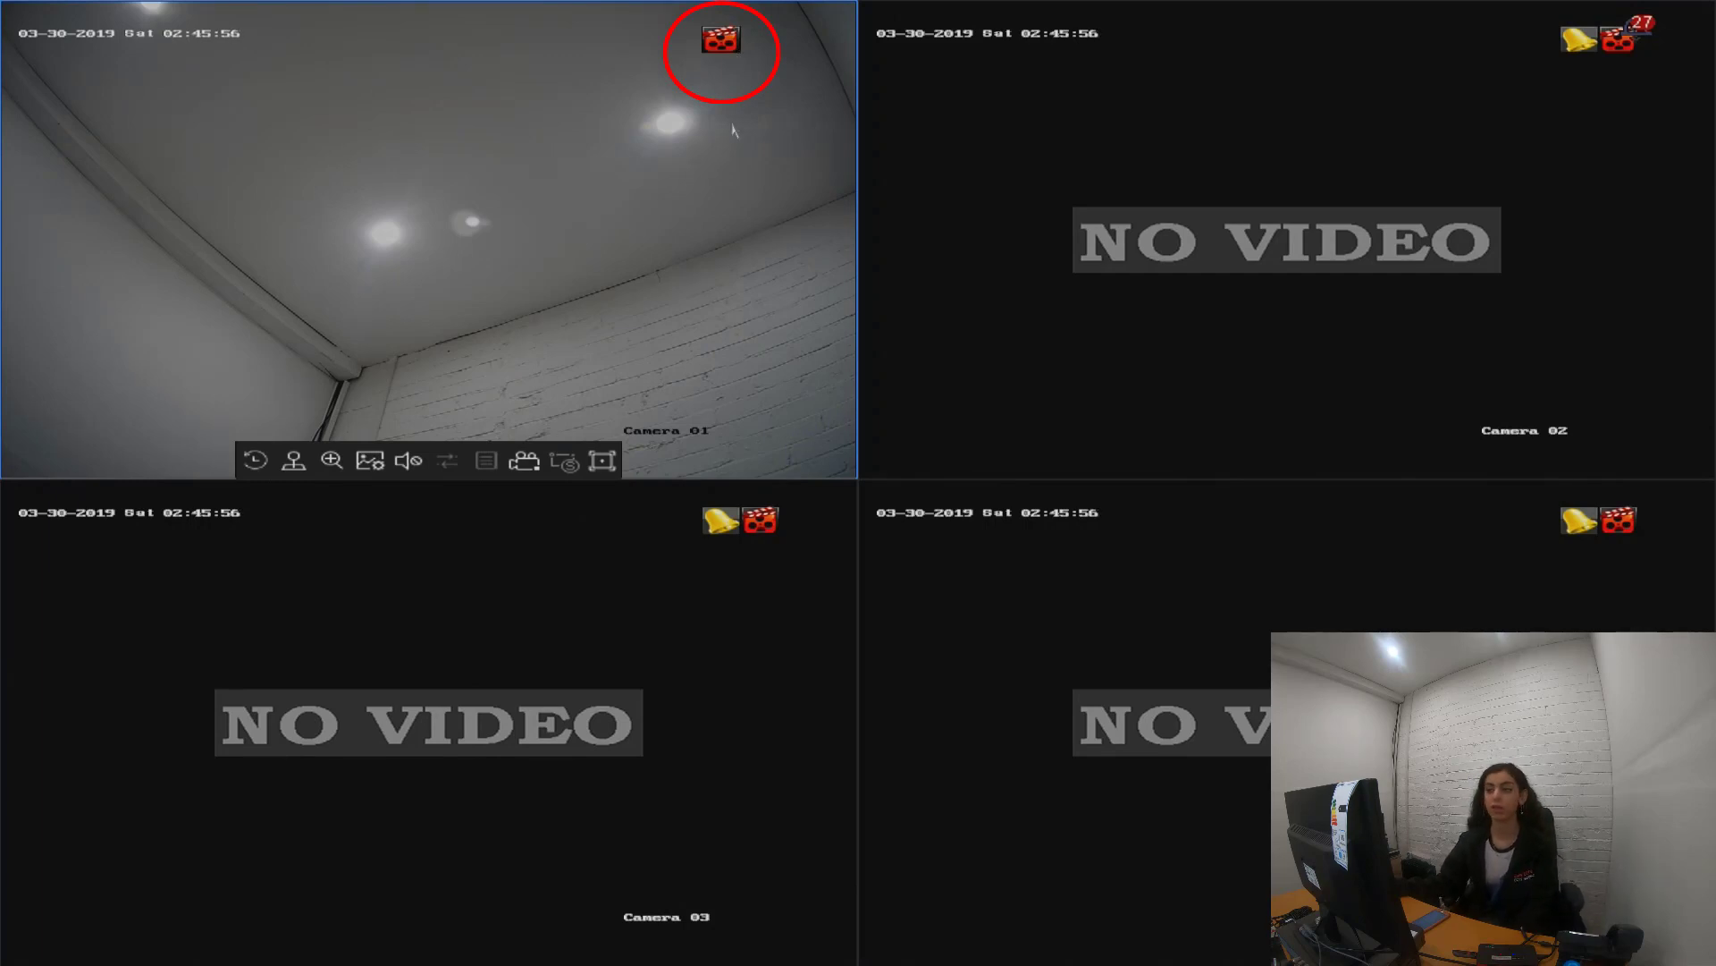
# Step: Leave full-screen live view with Escape to show the top menu and four-camera list
pyautogui.press('Escape')
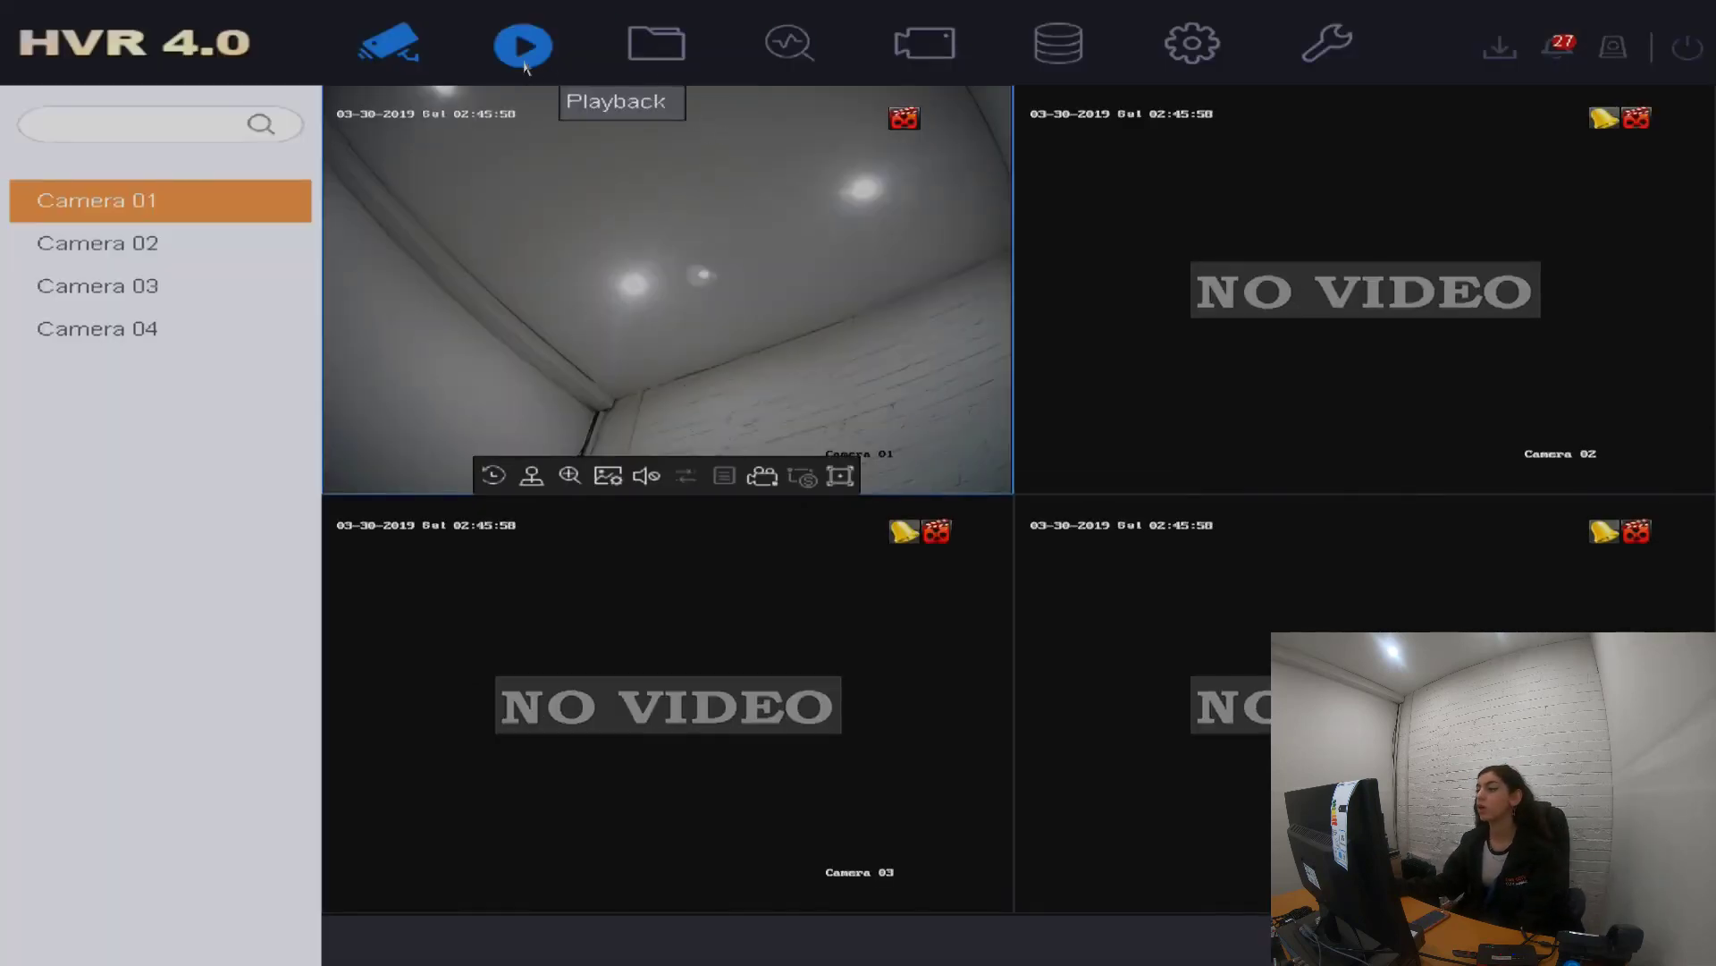
# Step: Briefly open the record schedule, then go back to live view and restore the menus
pyautogui.click(1050, 34)
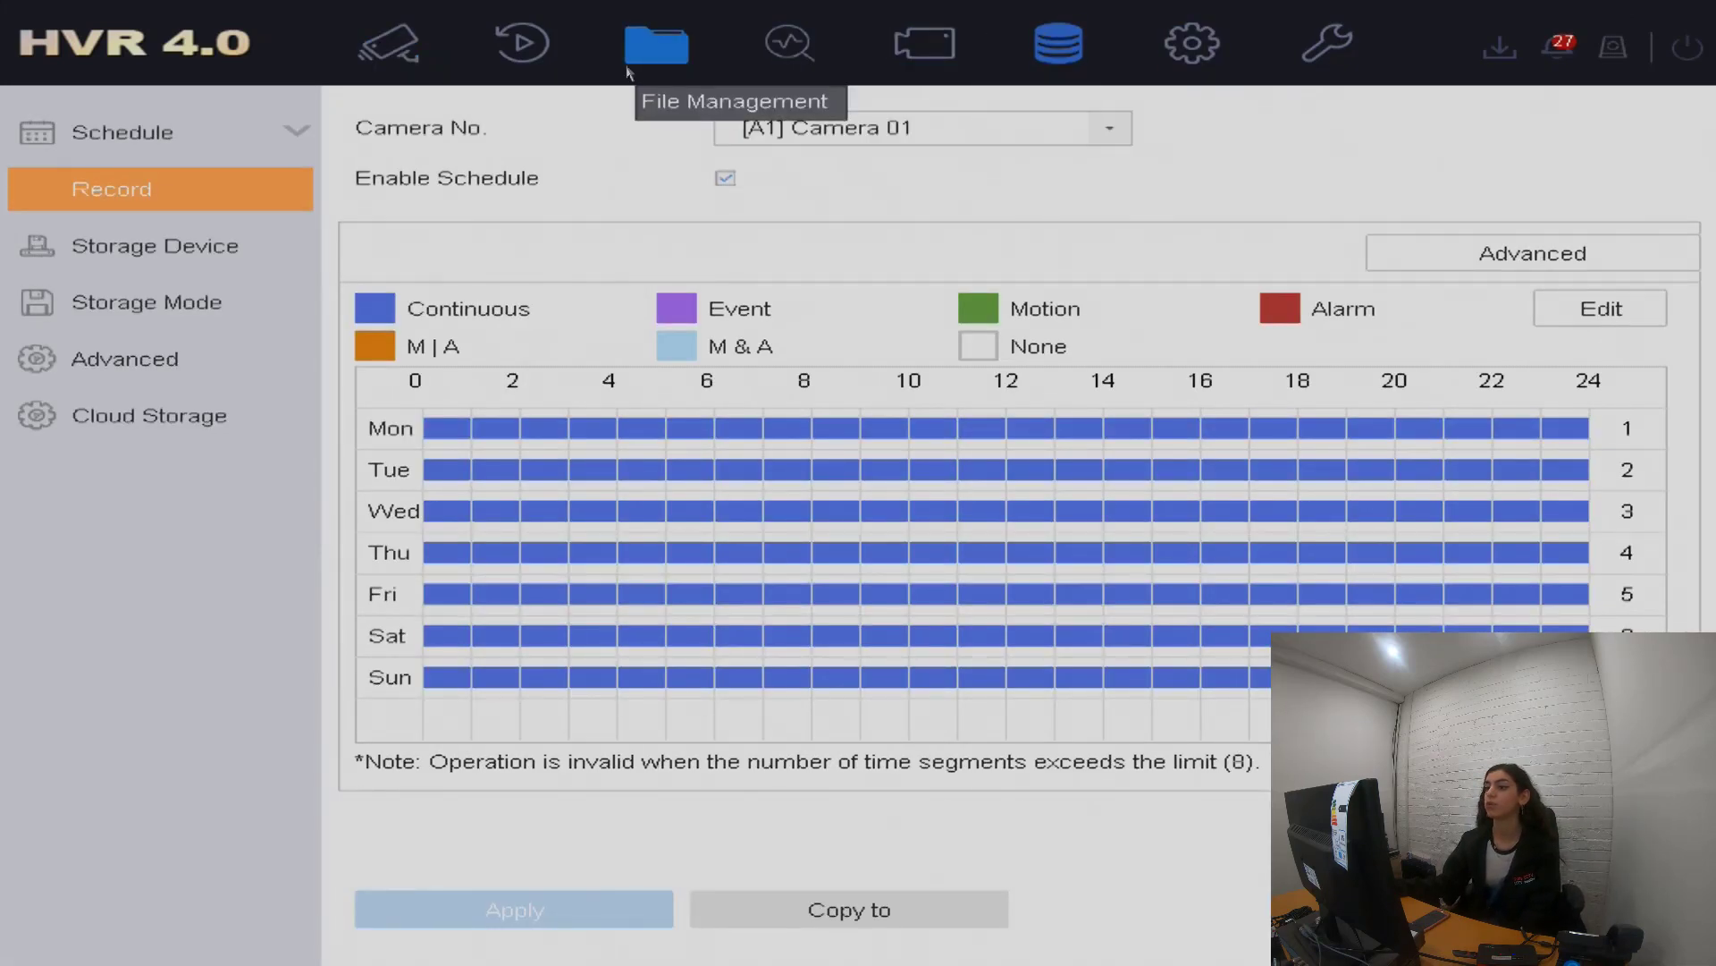
pyautogui.click(385, 45)
pyautogui.click(426, 161)
pyautogui.doubleClick(426, 161)
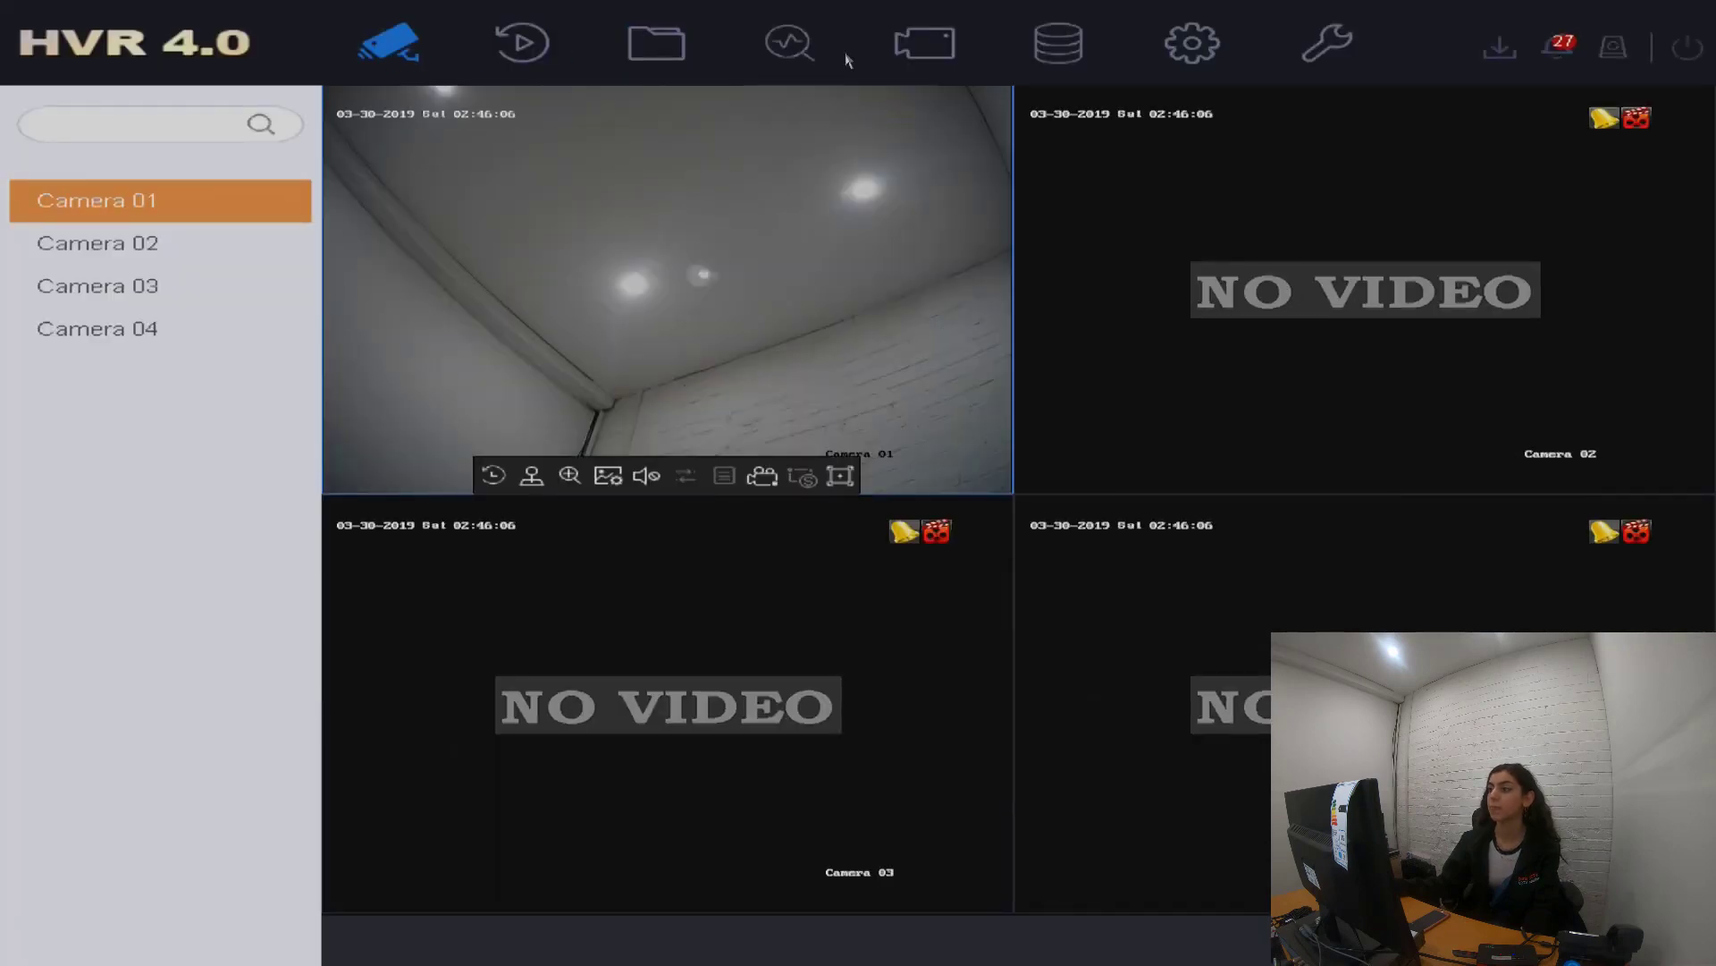
# Step: Set Camera 01's whole Mon–Sun record schedule to None, apply it, and return to live view
pyautogui.click(1057, 45)
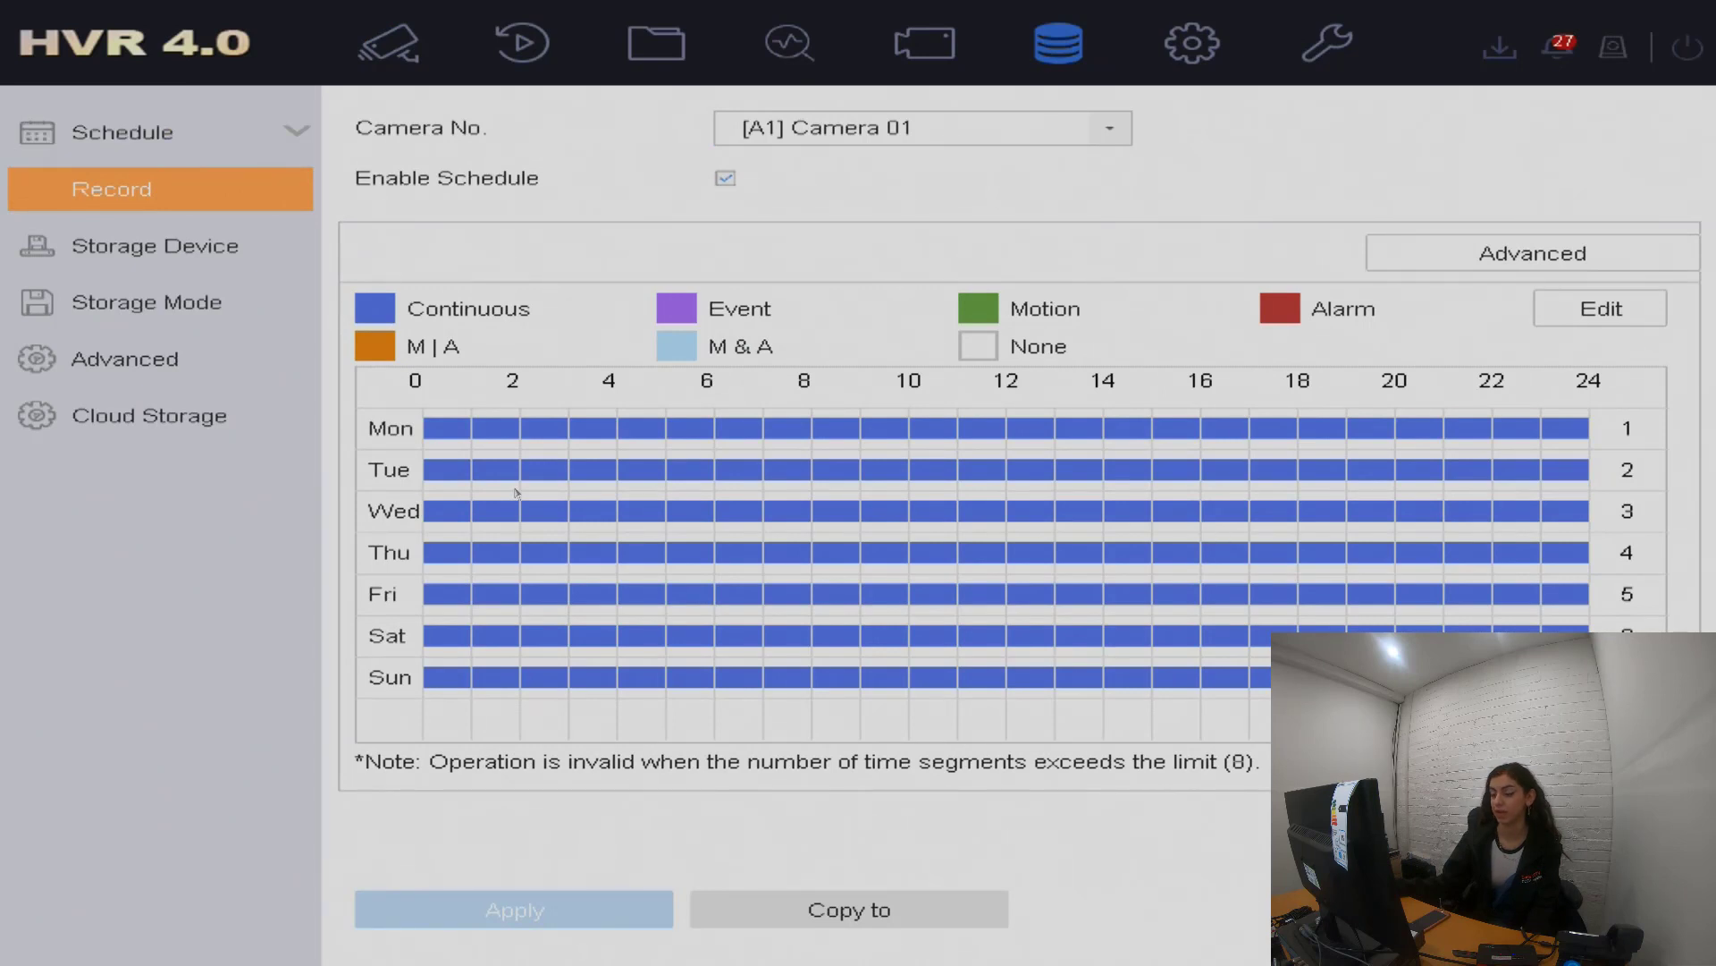
pyautogui.click(462, 304)
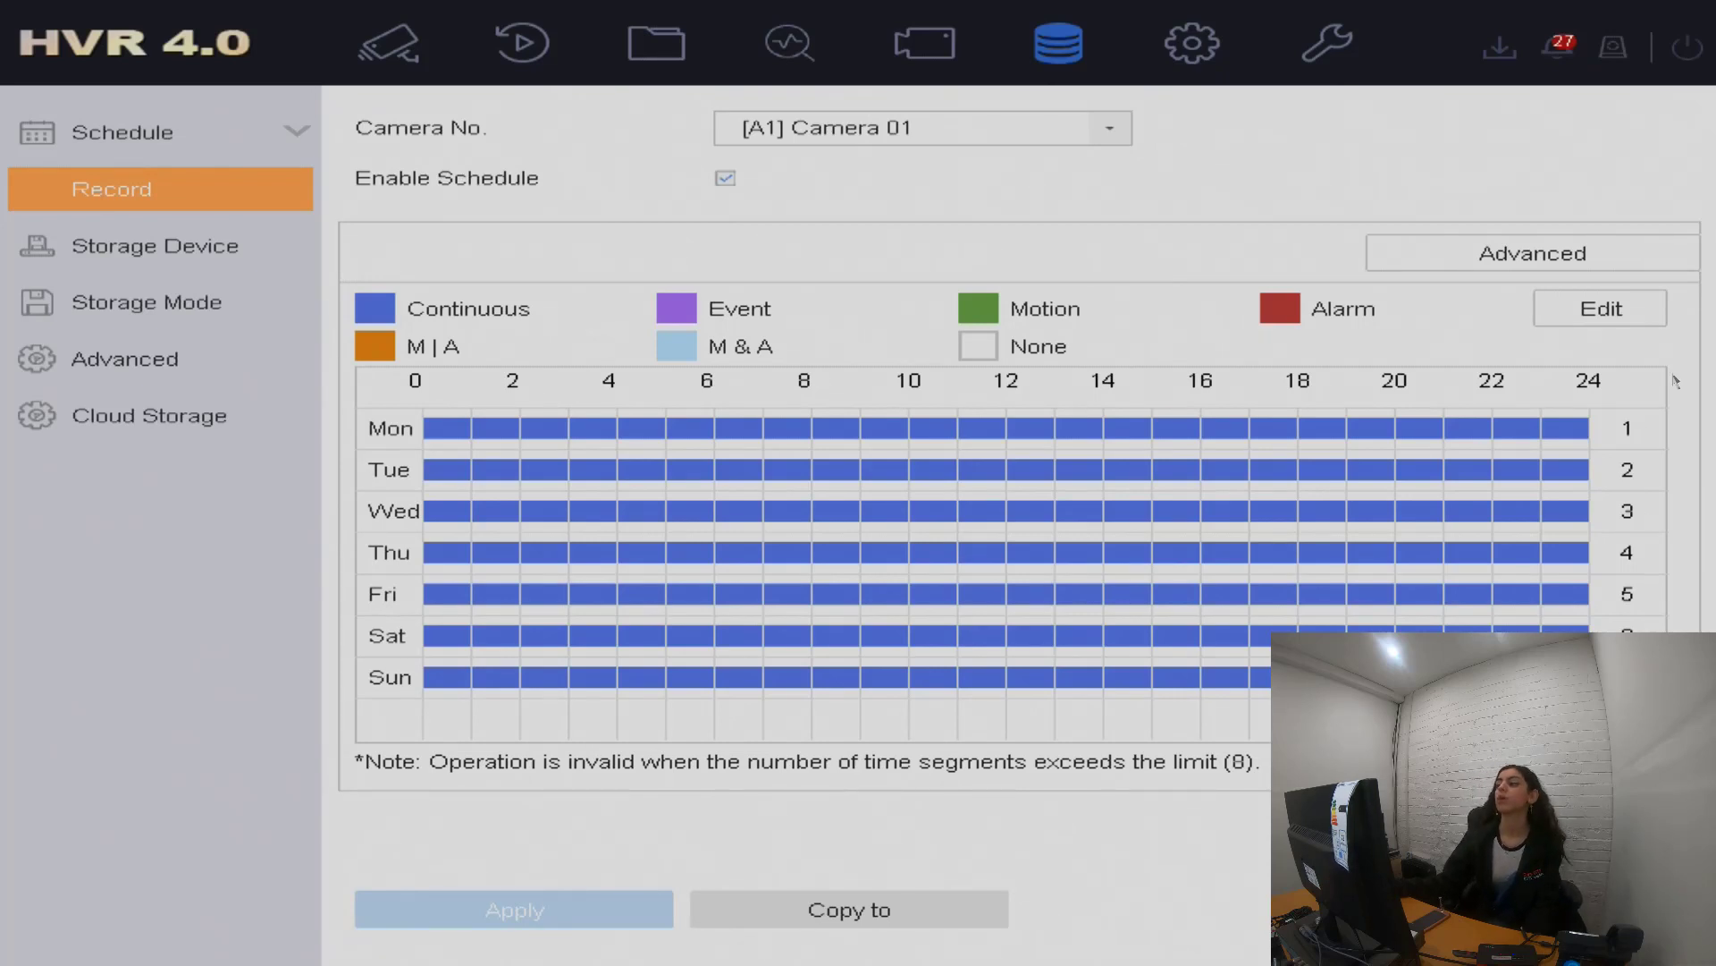
pyautogui.click(1028, 347)
pyautogui.moveTo(460, 431); pyautogui.dragTo(1547, 684)
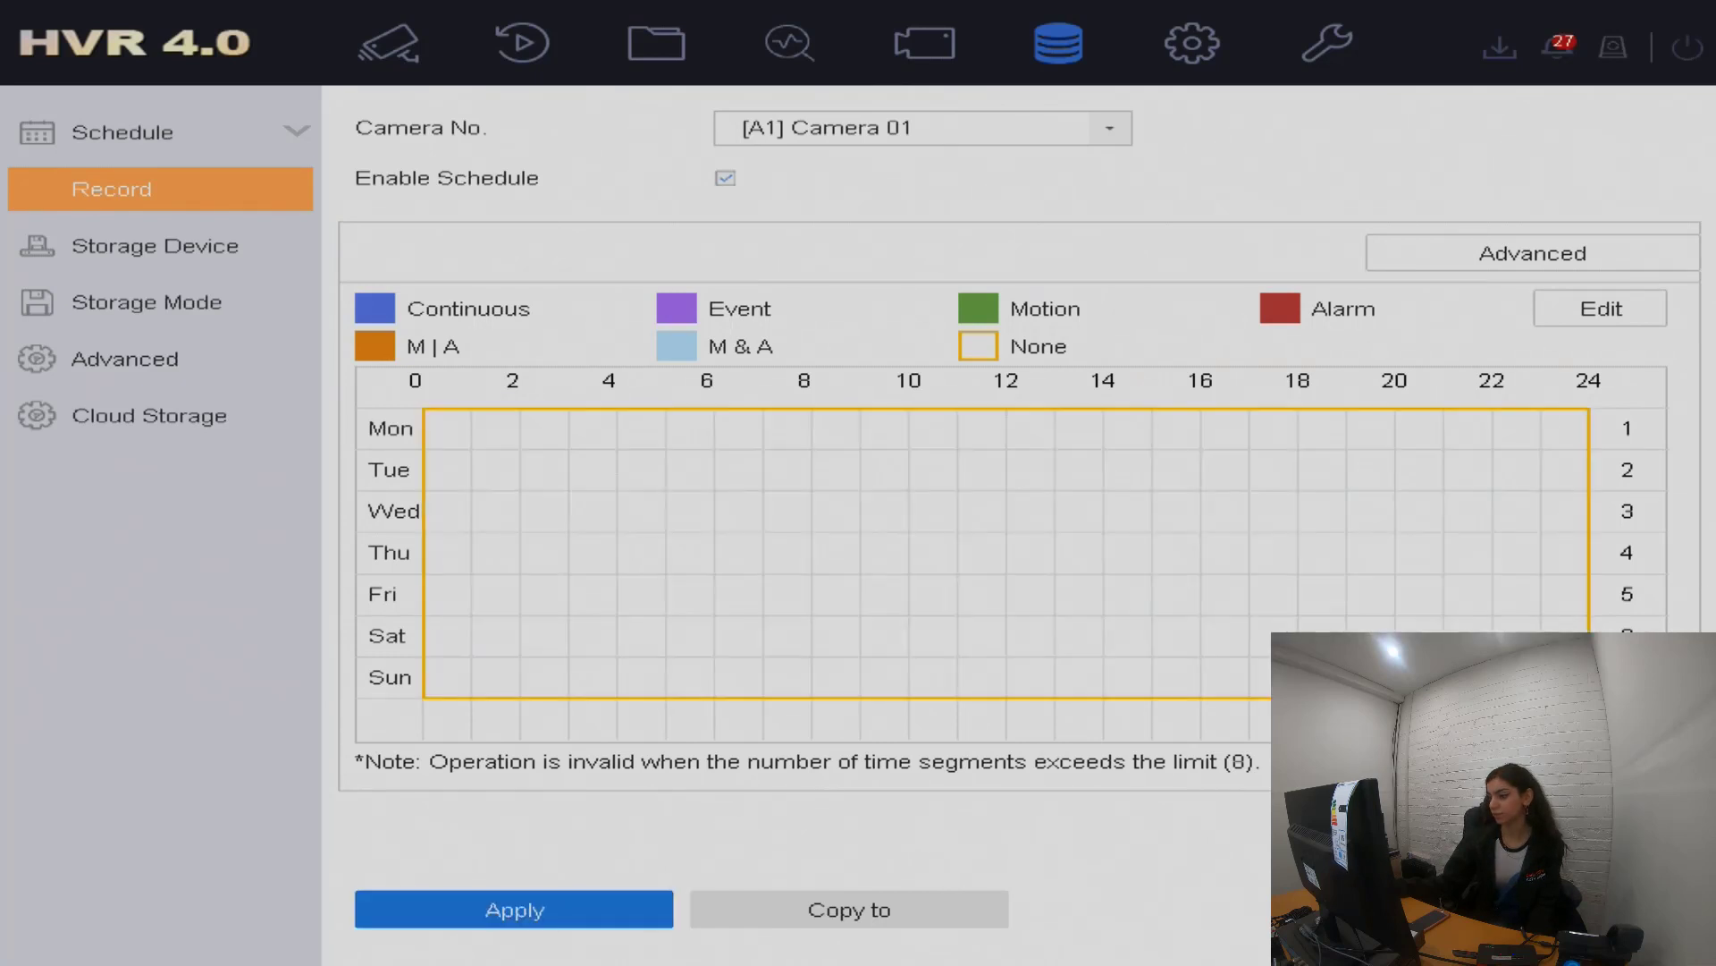
pyautogui.click(592, 909)
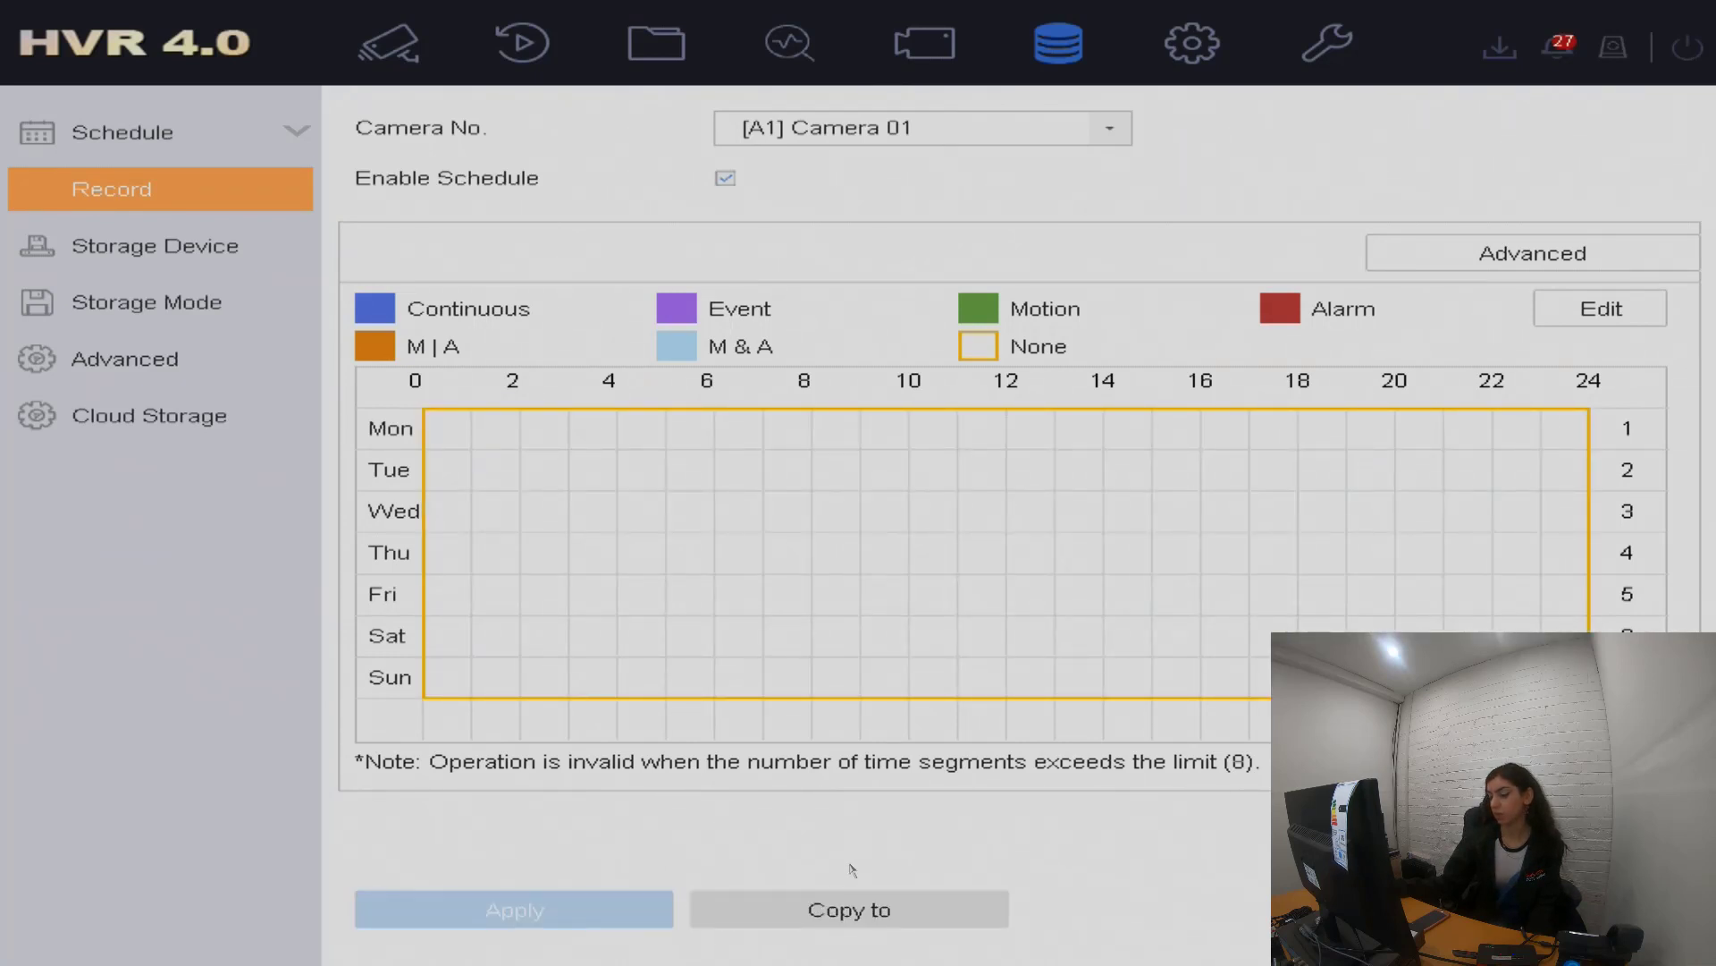
pyautogui.click(432, 30)
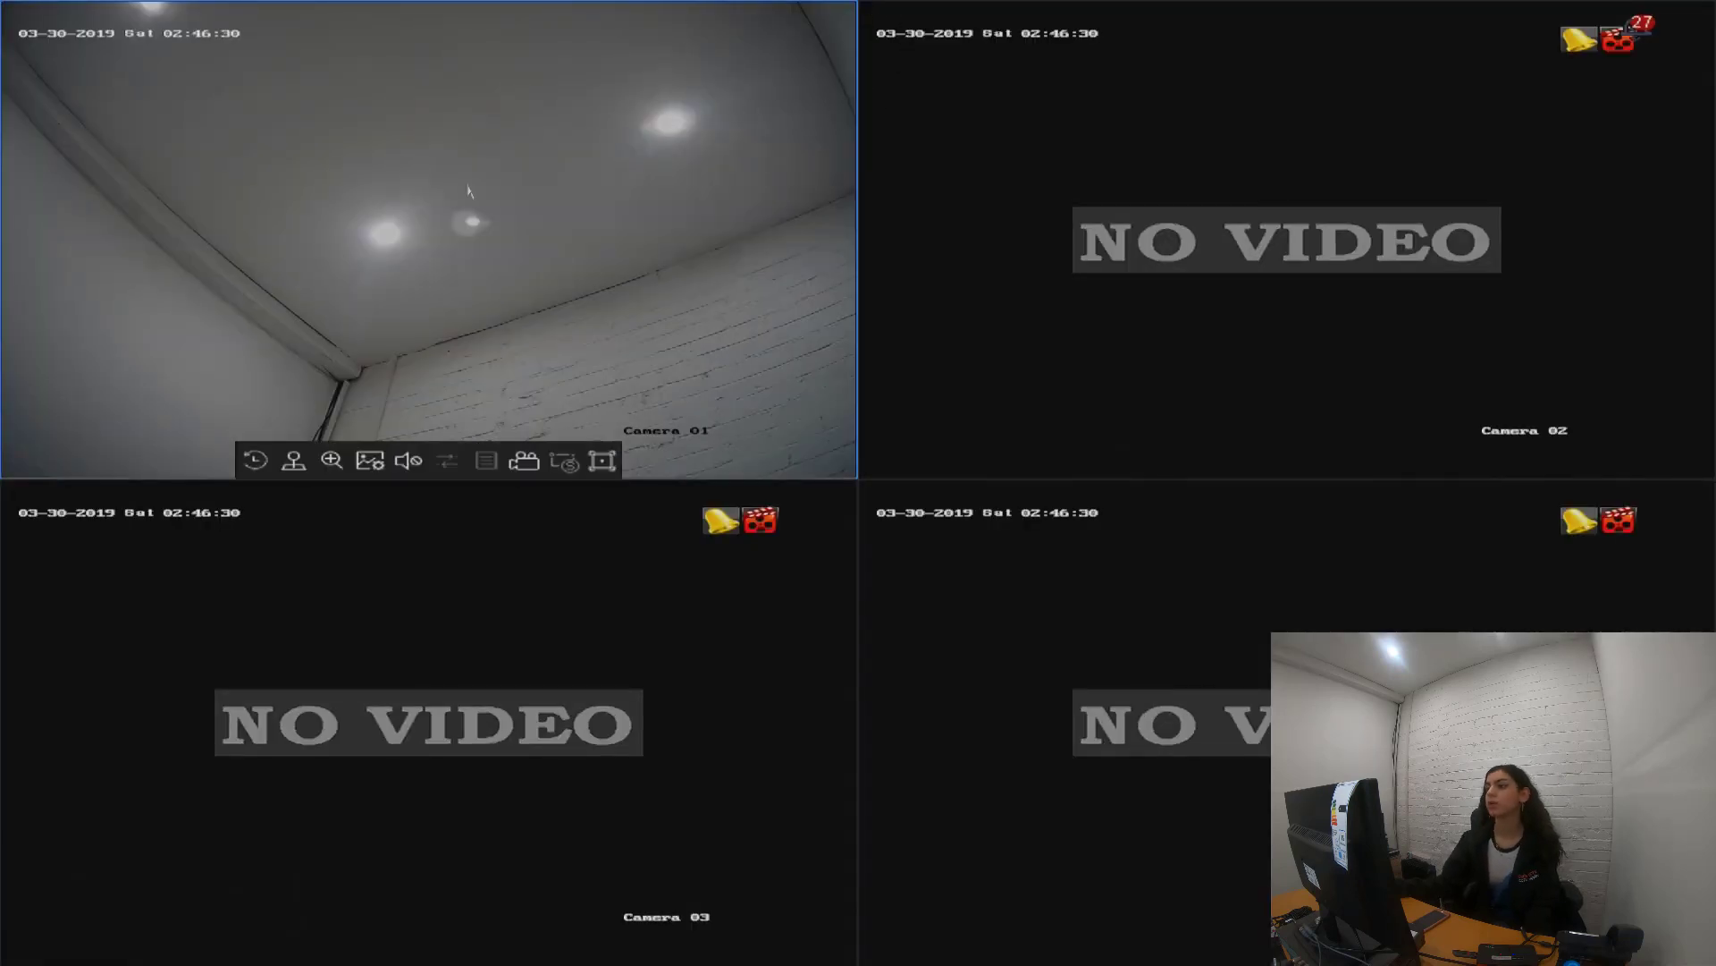
# Step: Fill Camera 01's entire weekly grid with Continuous recording, apply, and open System settings
pyautogui.moveTo(468, 117)
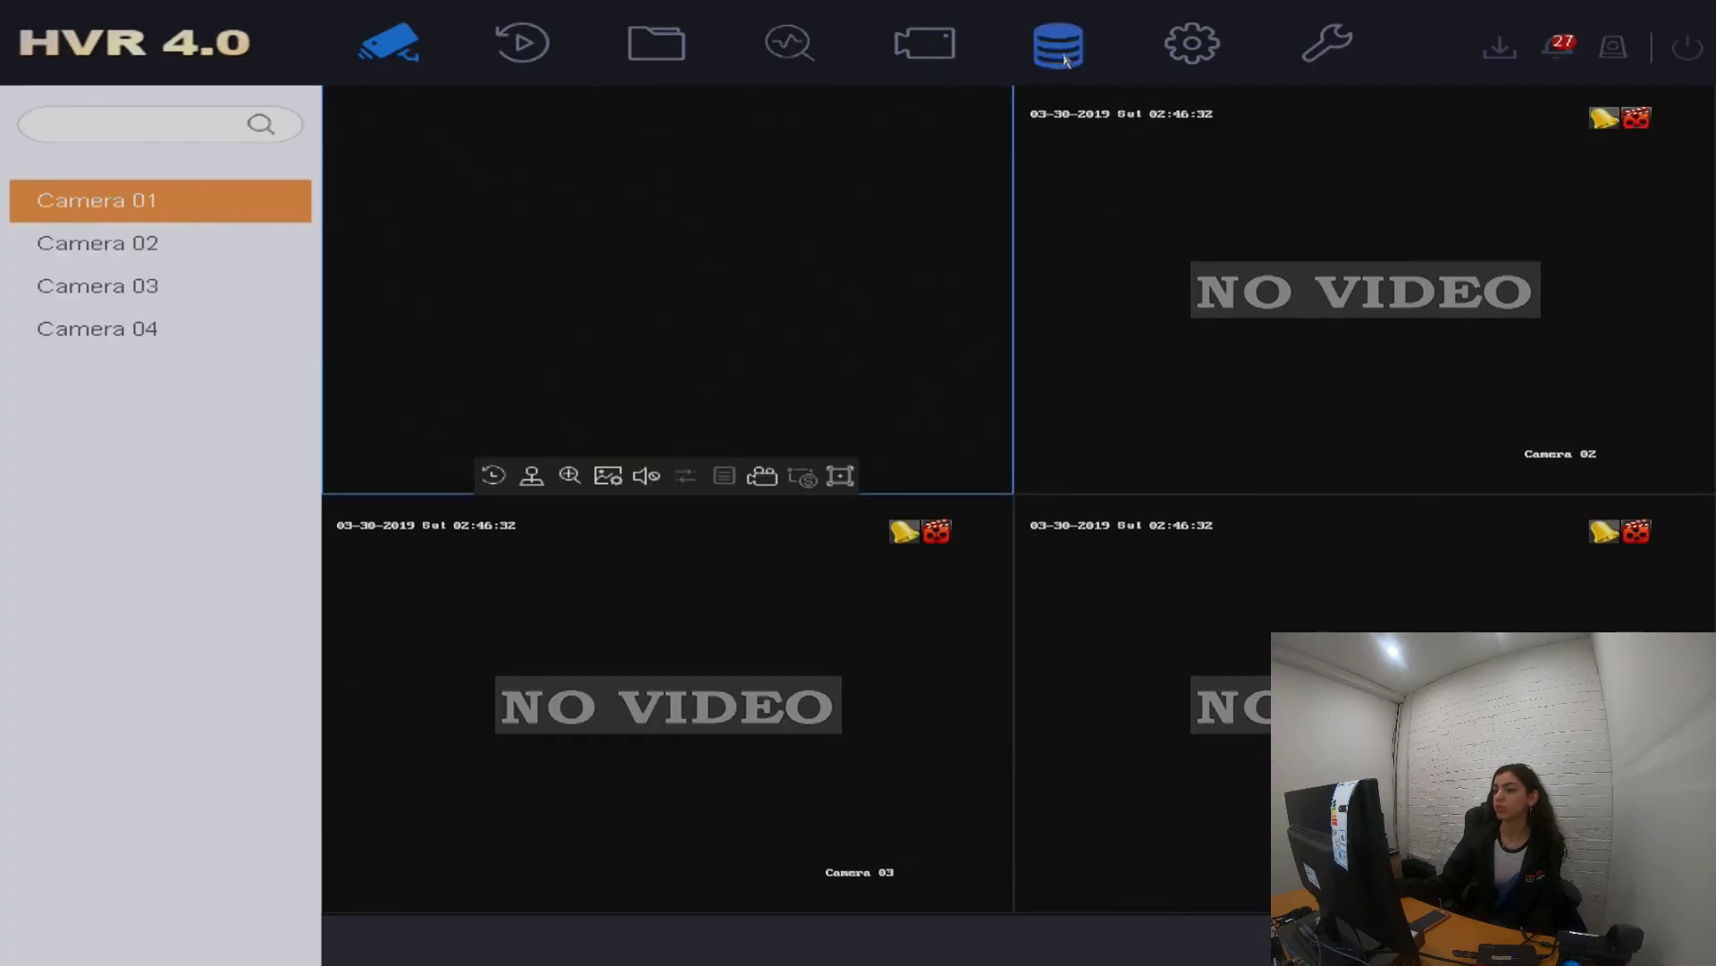
pyautogui.click(1064, 60)
pyautogui.click(405, 306)
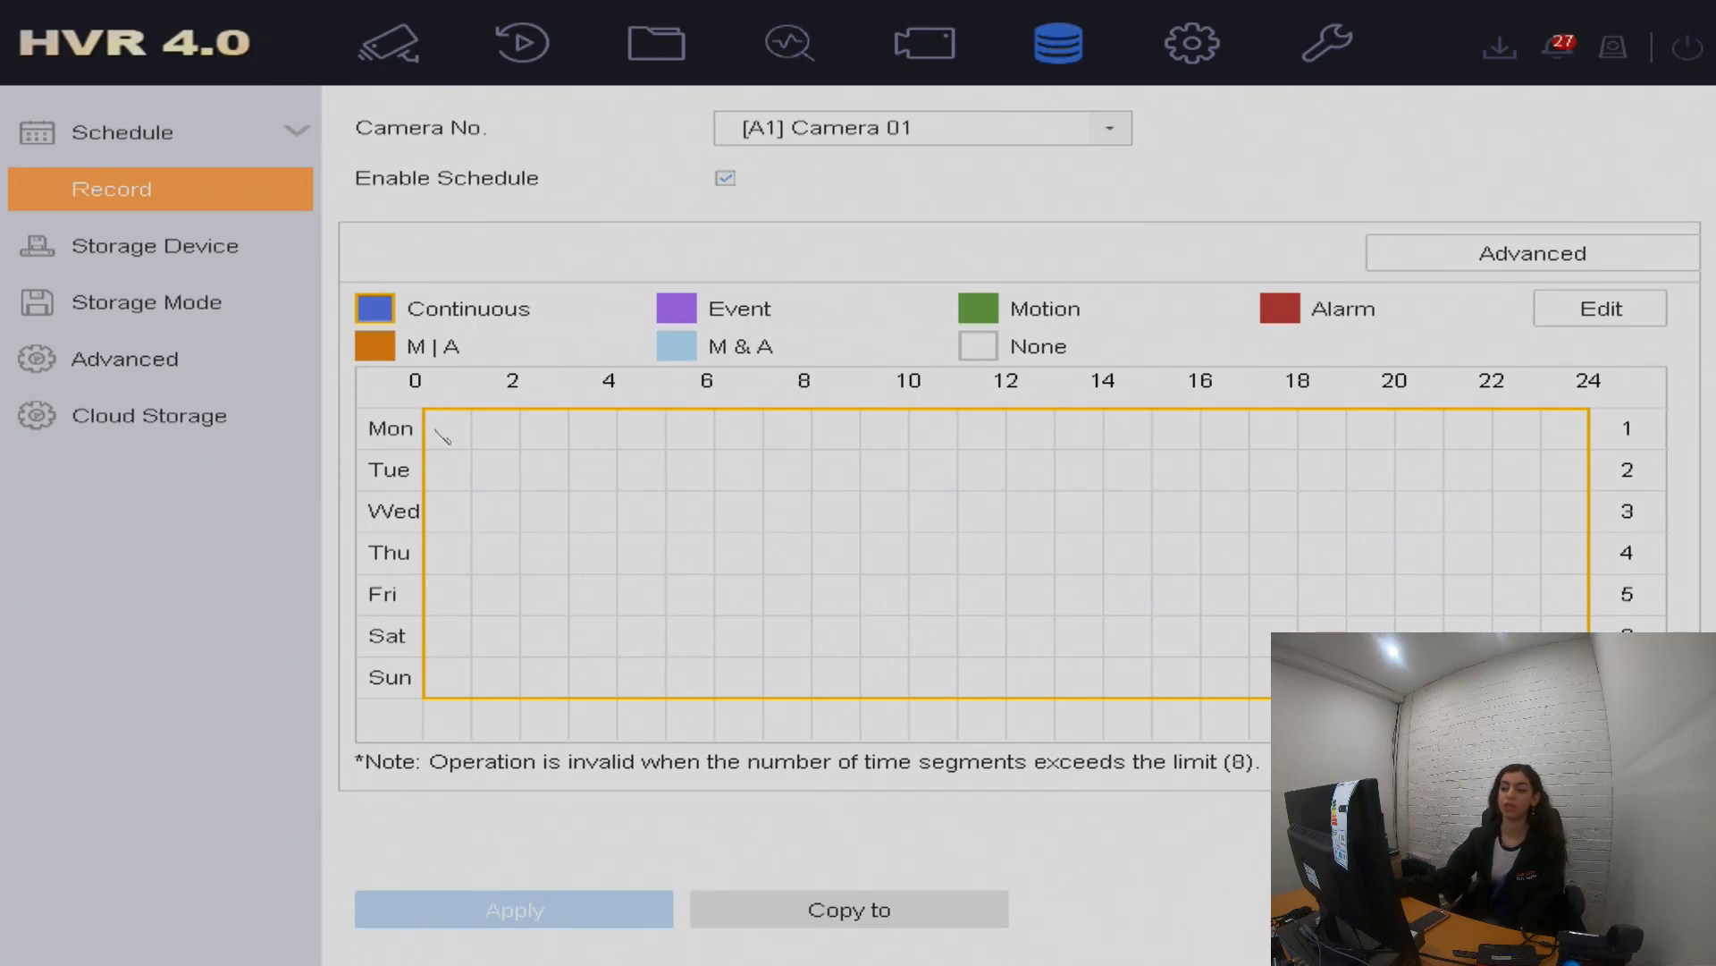
pyautogui.moveTo(436, 429); pyautogui.dragTo(1578, 696)
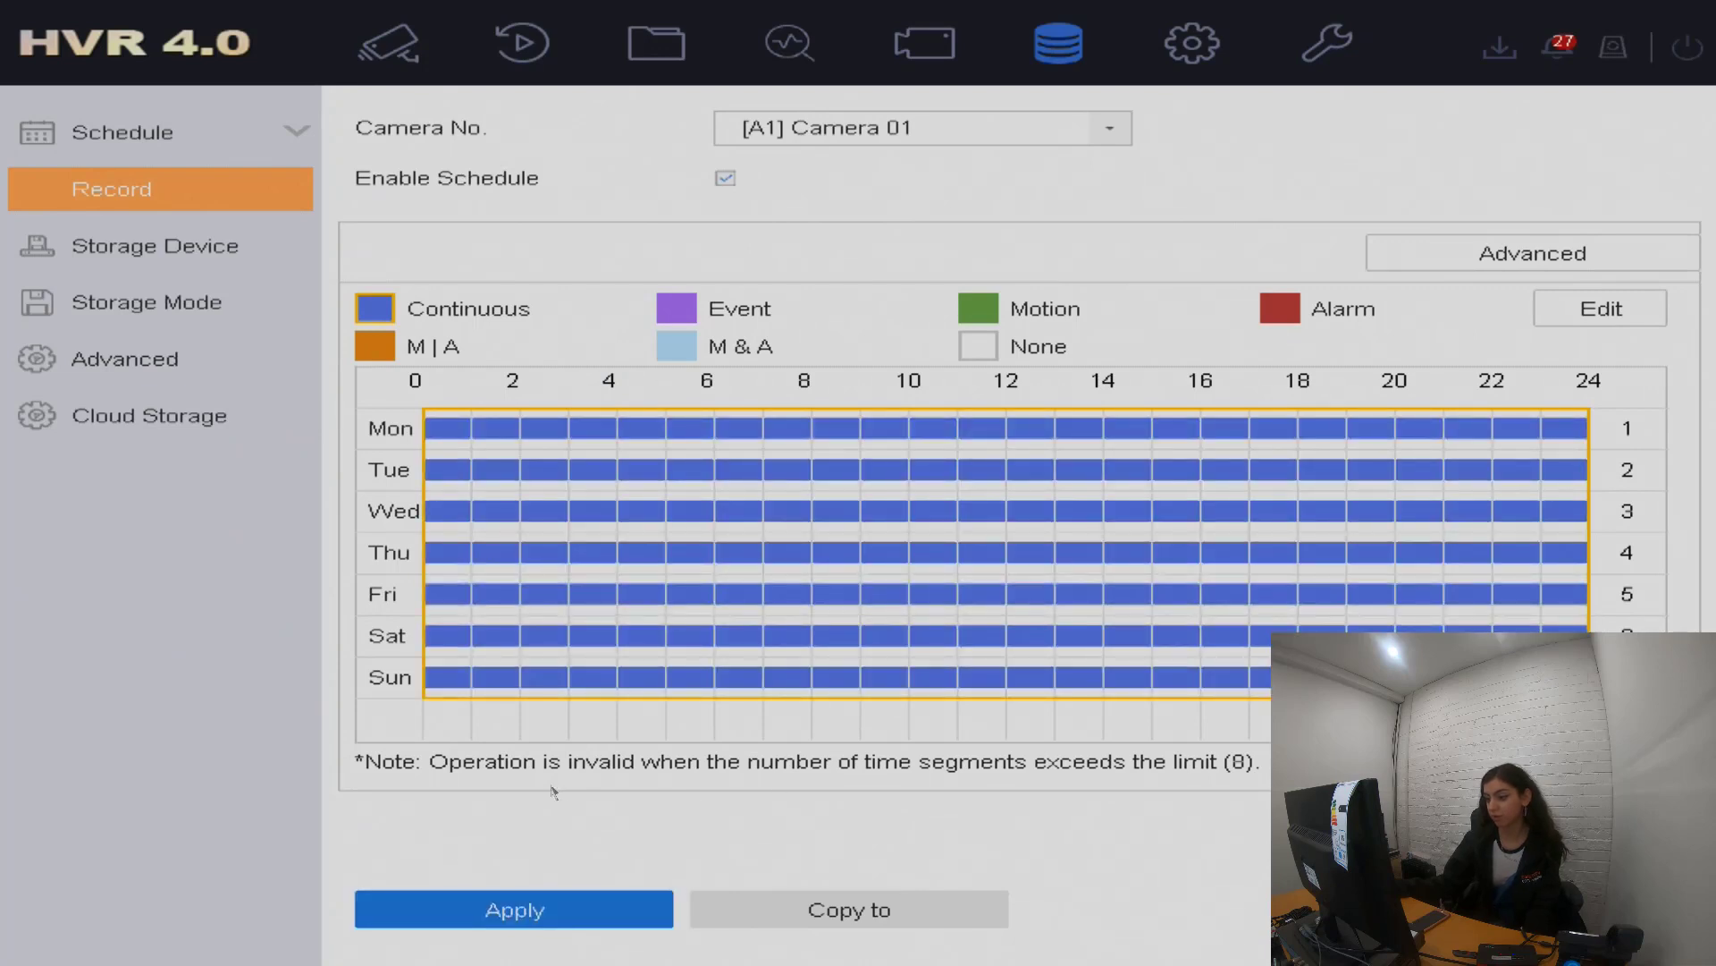
pyautogui.click(480, 921)
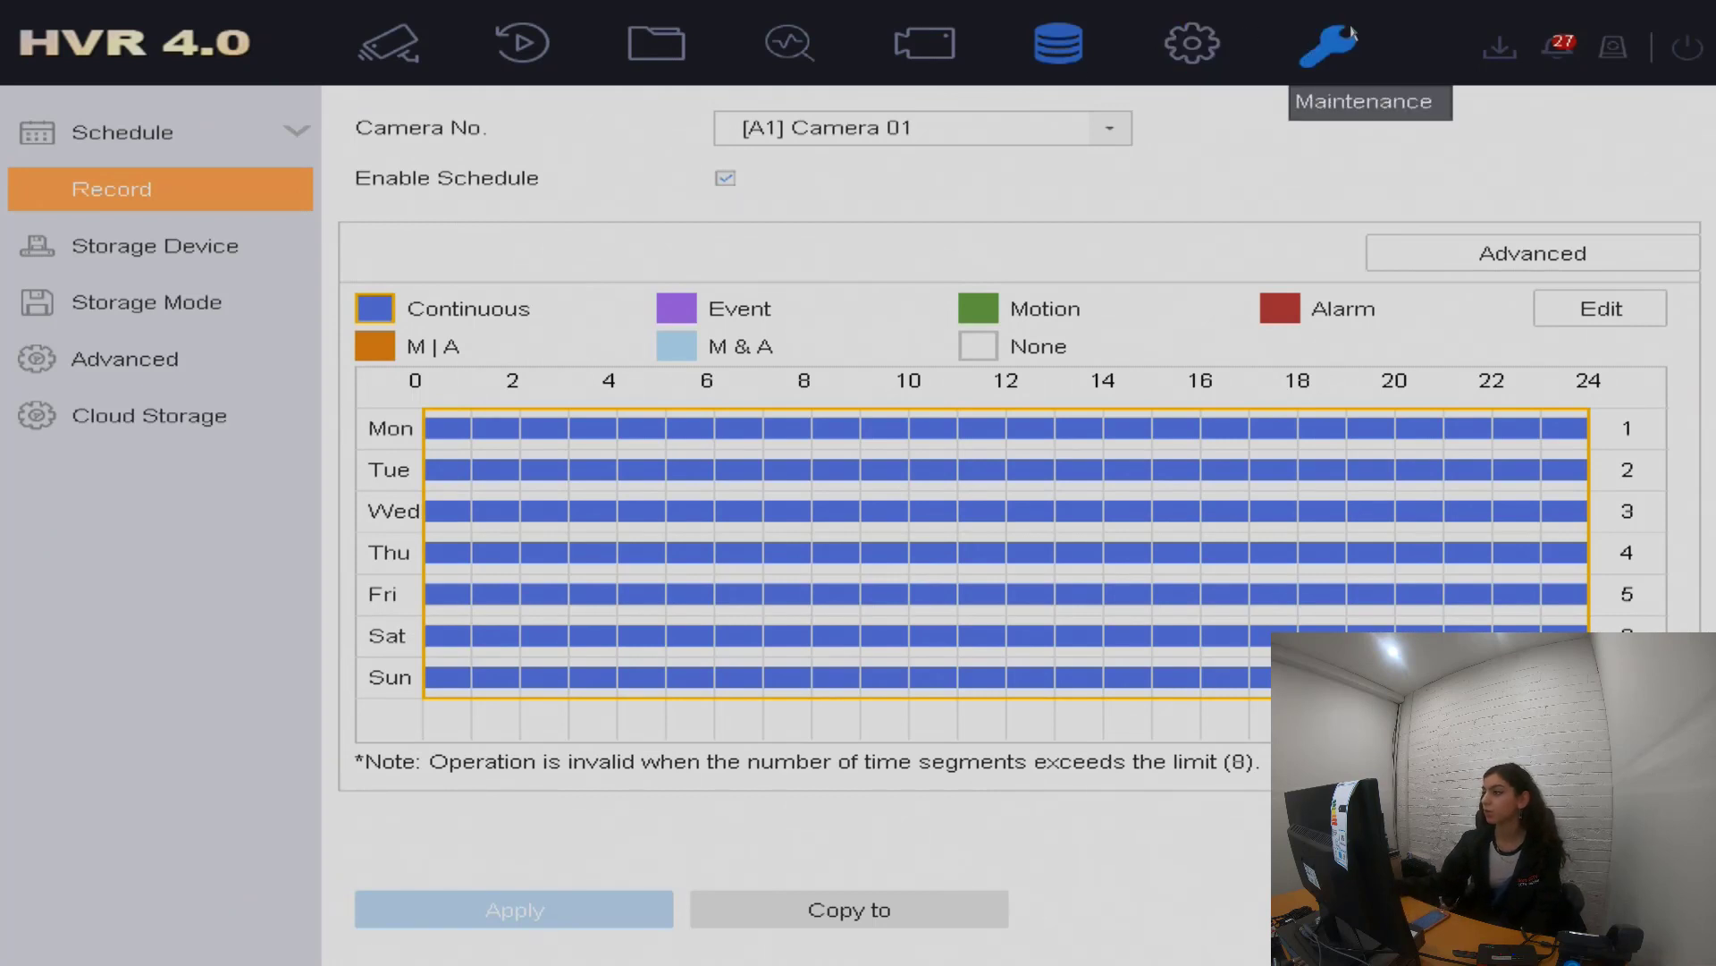
pyautogui.click(1196, 45)
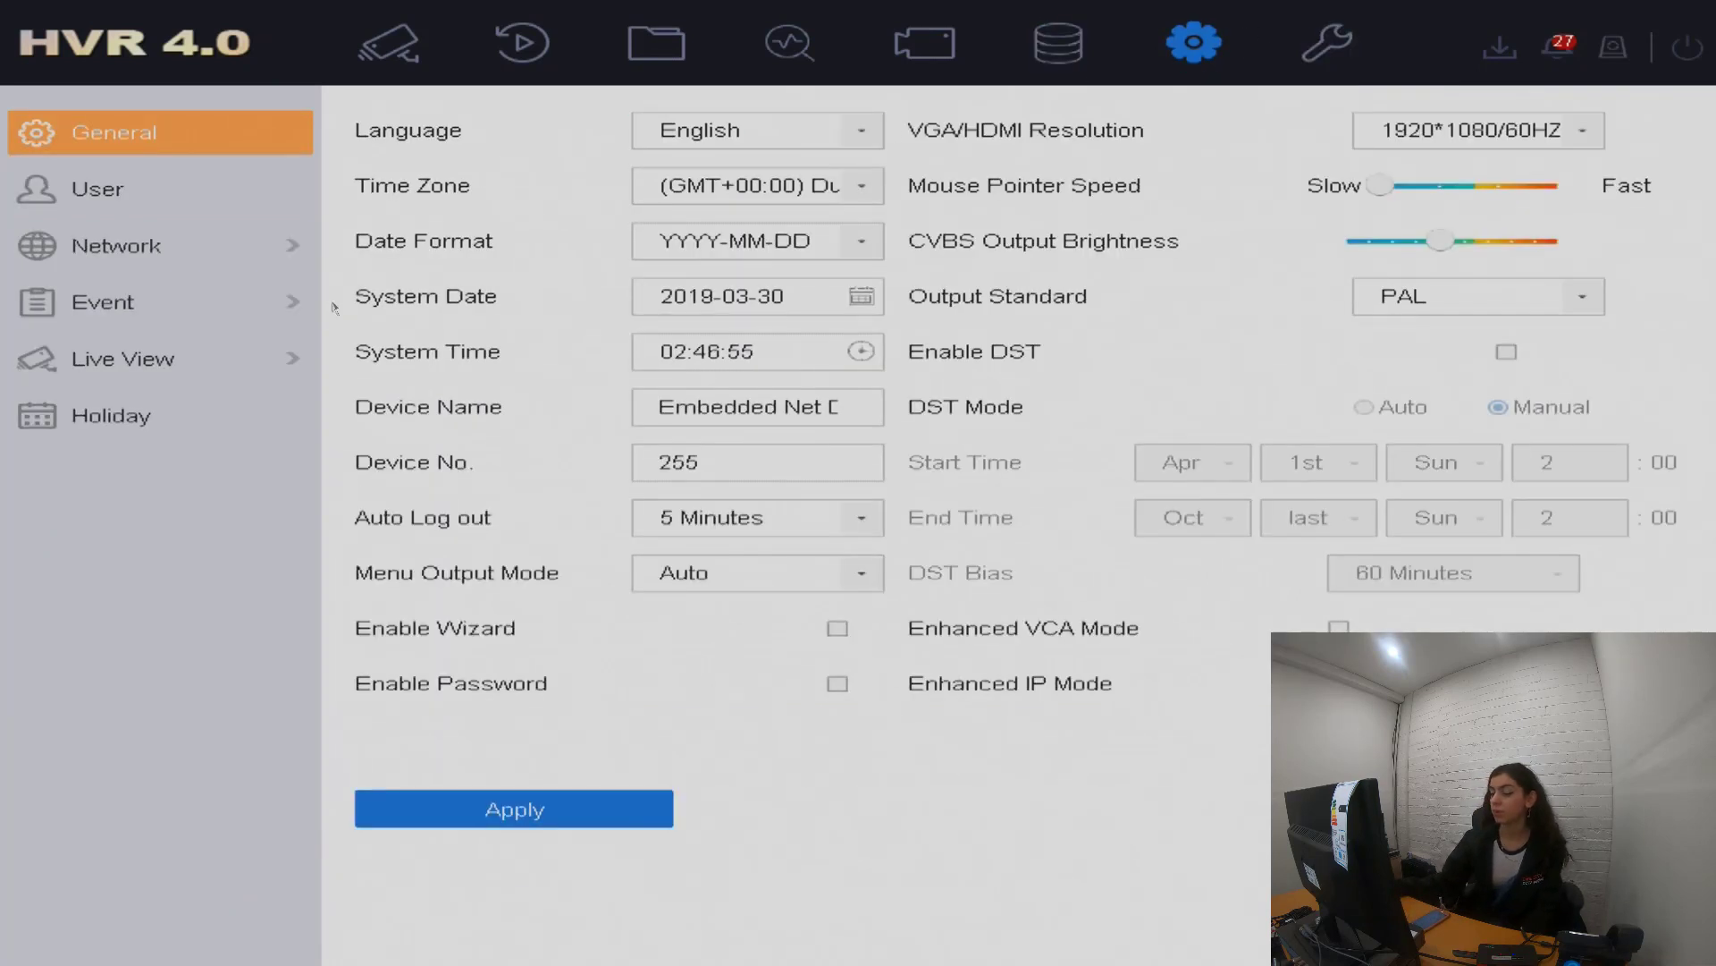
# Step: Enable motion detection for Camera 01 and apply it
pyautogui.click(161, 305)
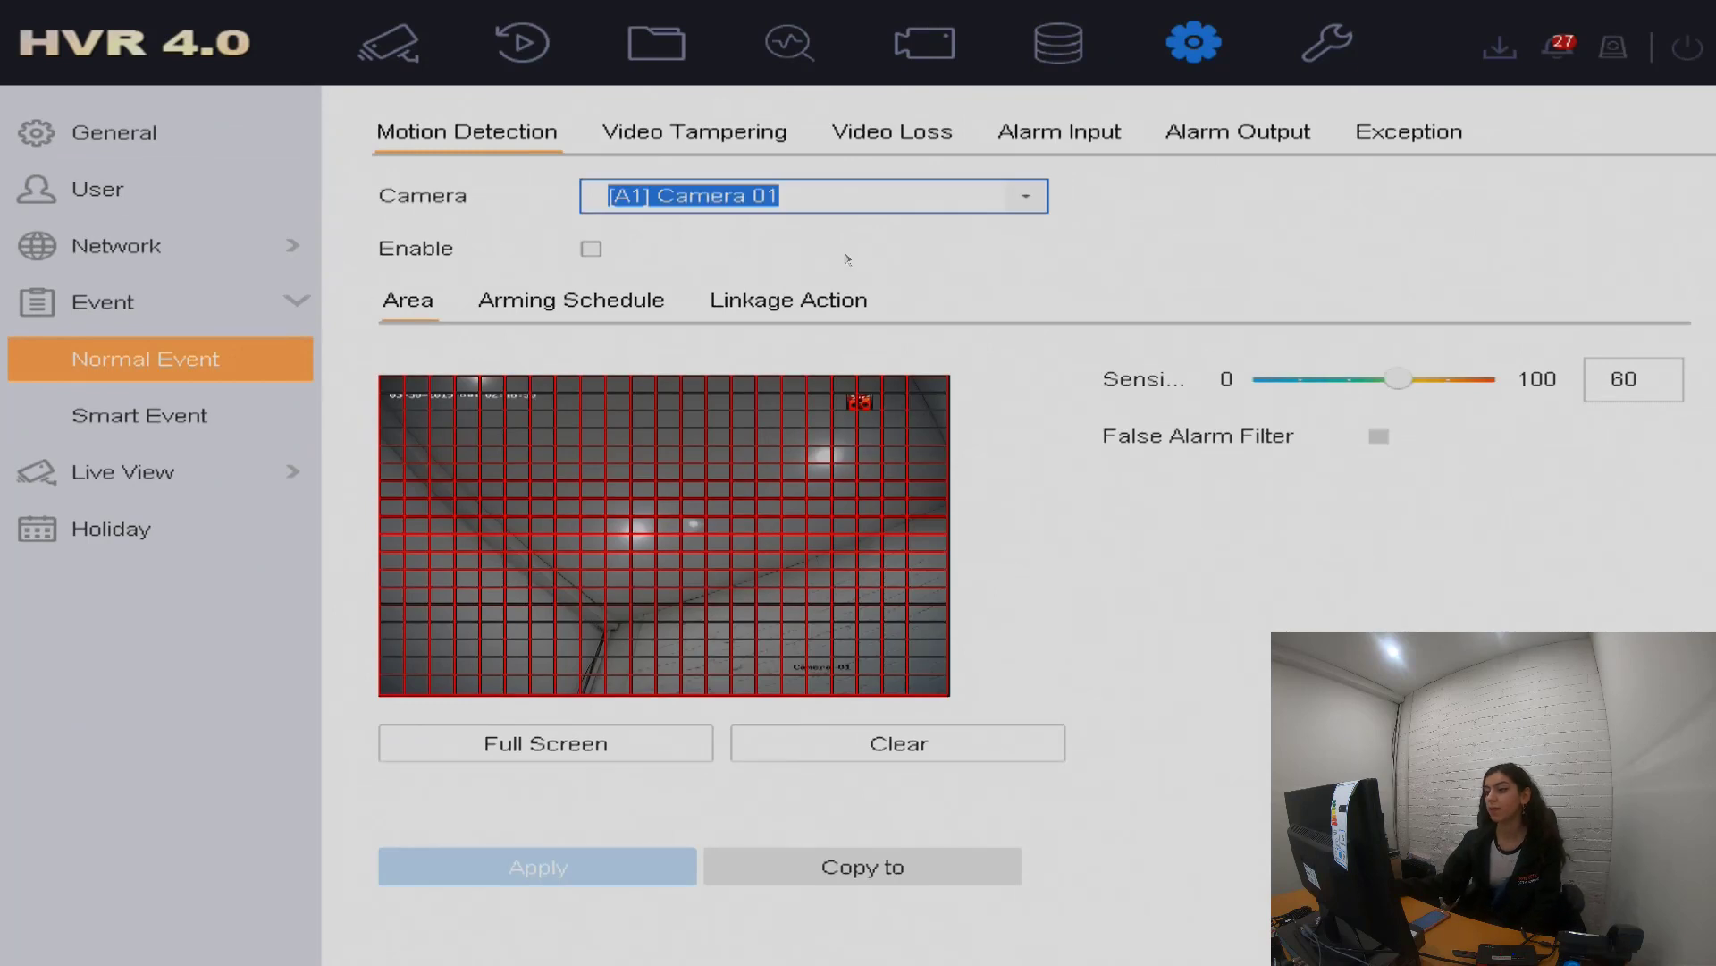
pyautogui.click(1026, 196)
pyautogui.click(1163, 196)
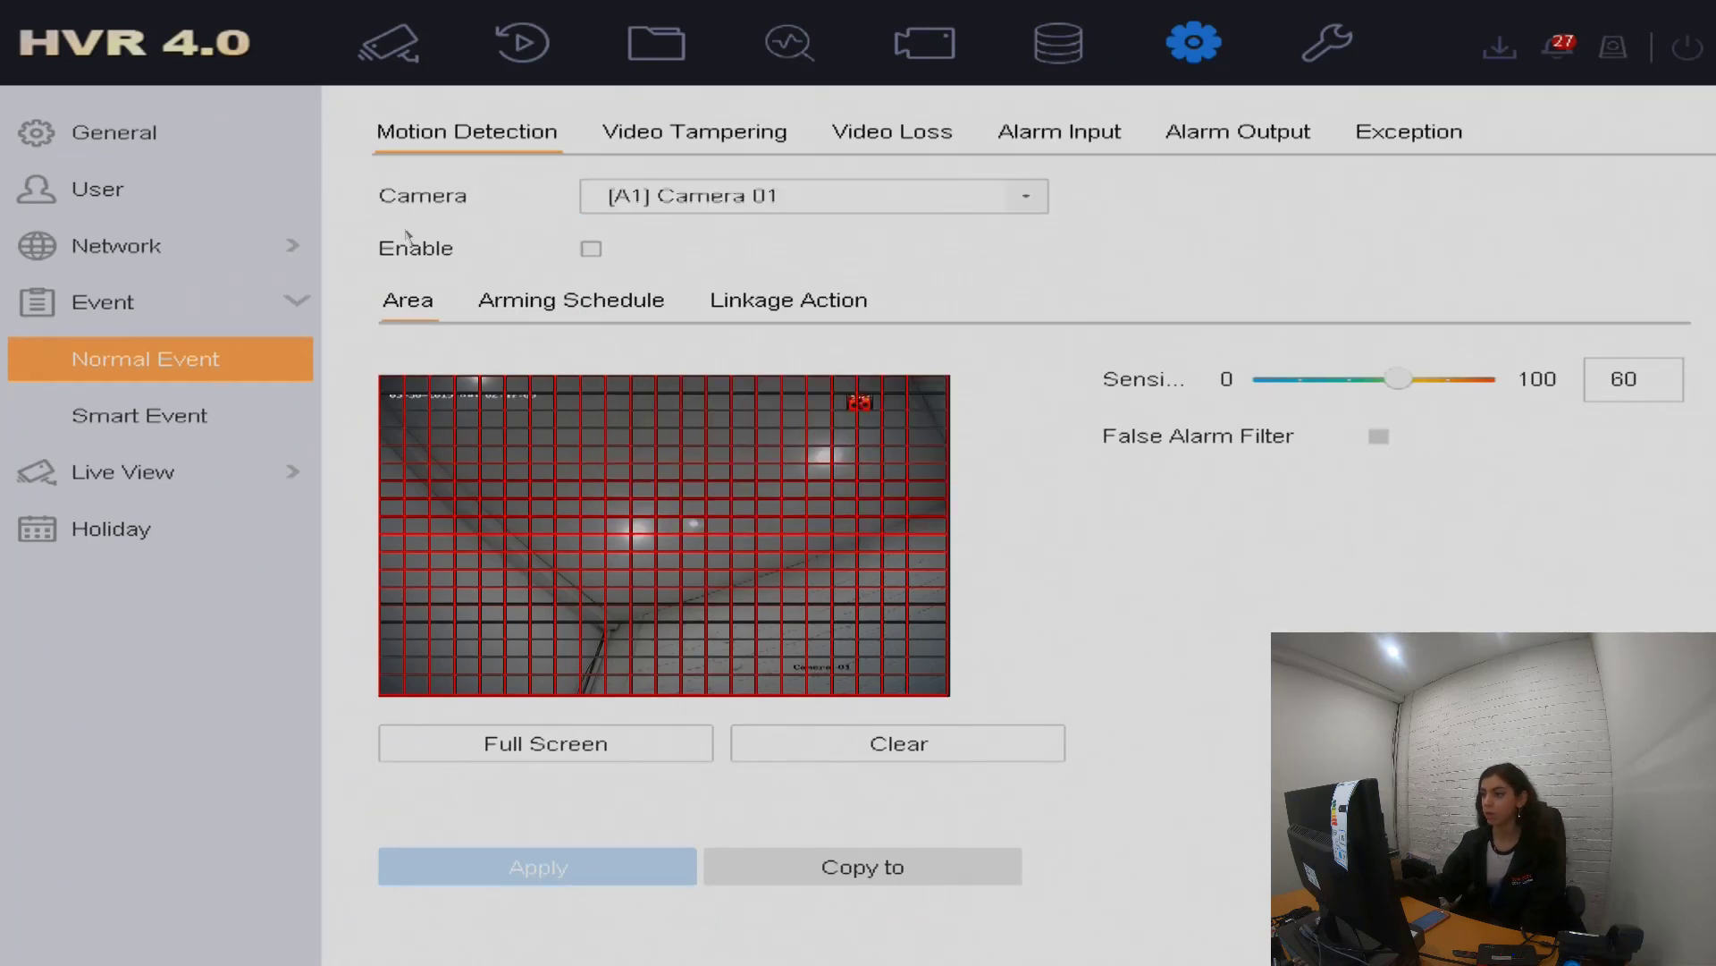
pyautogui.click(591, 250)
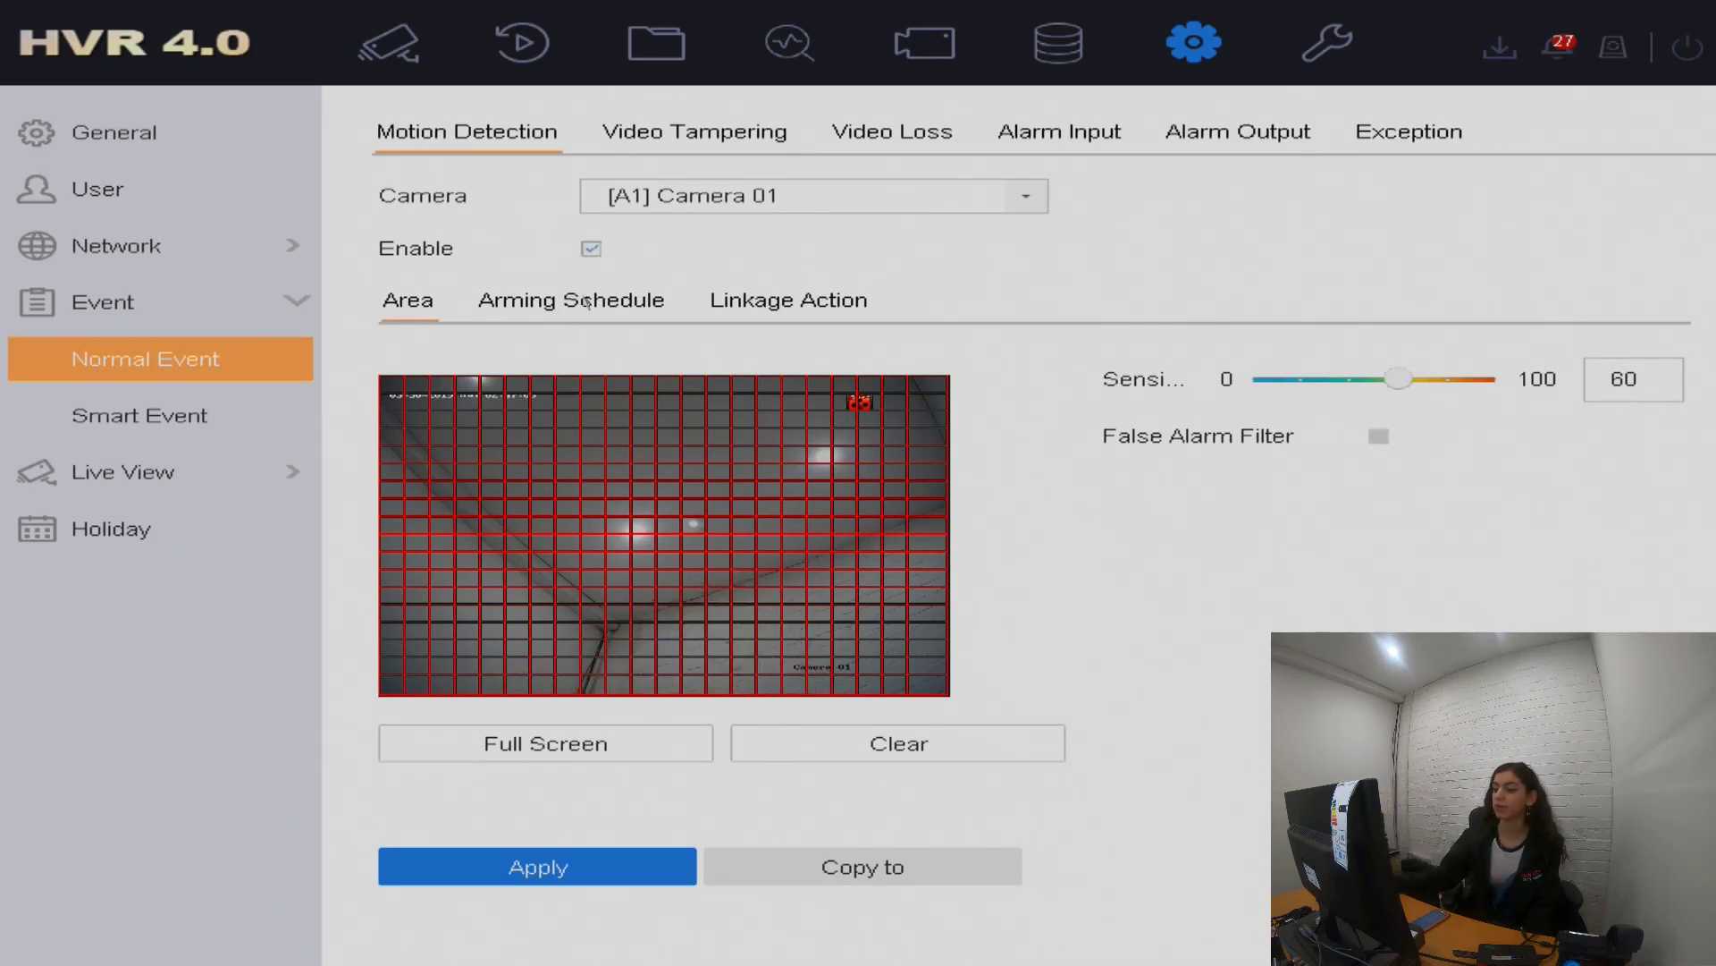
pyautogui.click(630, 865)
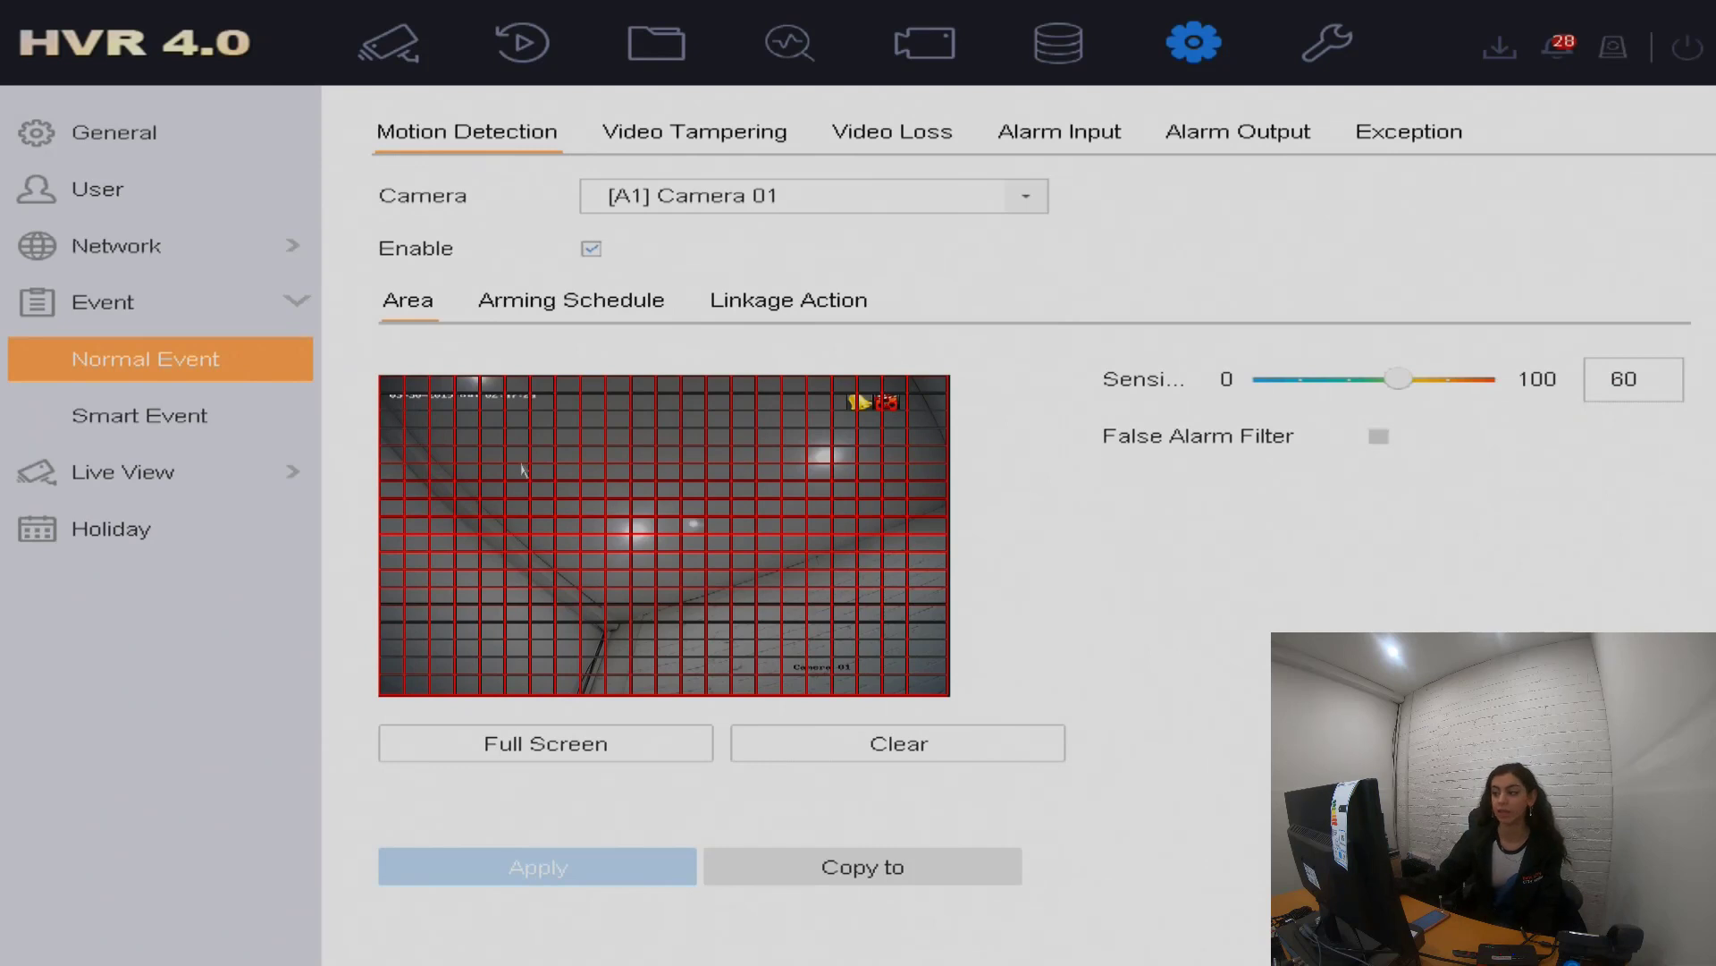
# Step: Set the motion sensitivity to 60, apply, and clear the detection area grid
pyautogui.moveTo(1397, 383)
pyautogui.mouseDown()
pyautogui.moveTo(1303, 383)
pyautogui.moveTo(1447, 383)
pyautogui.moveTo(1302, 383)
pyautogui.moveTo(1382, 397)
pyautogui.mouseUp()
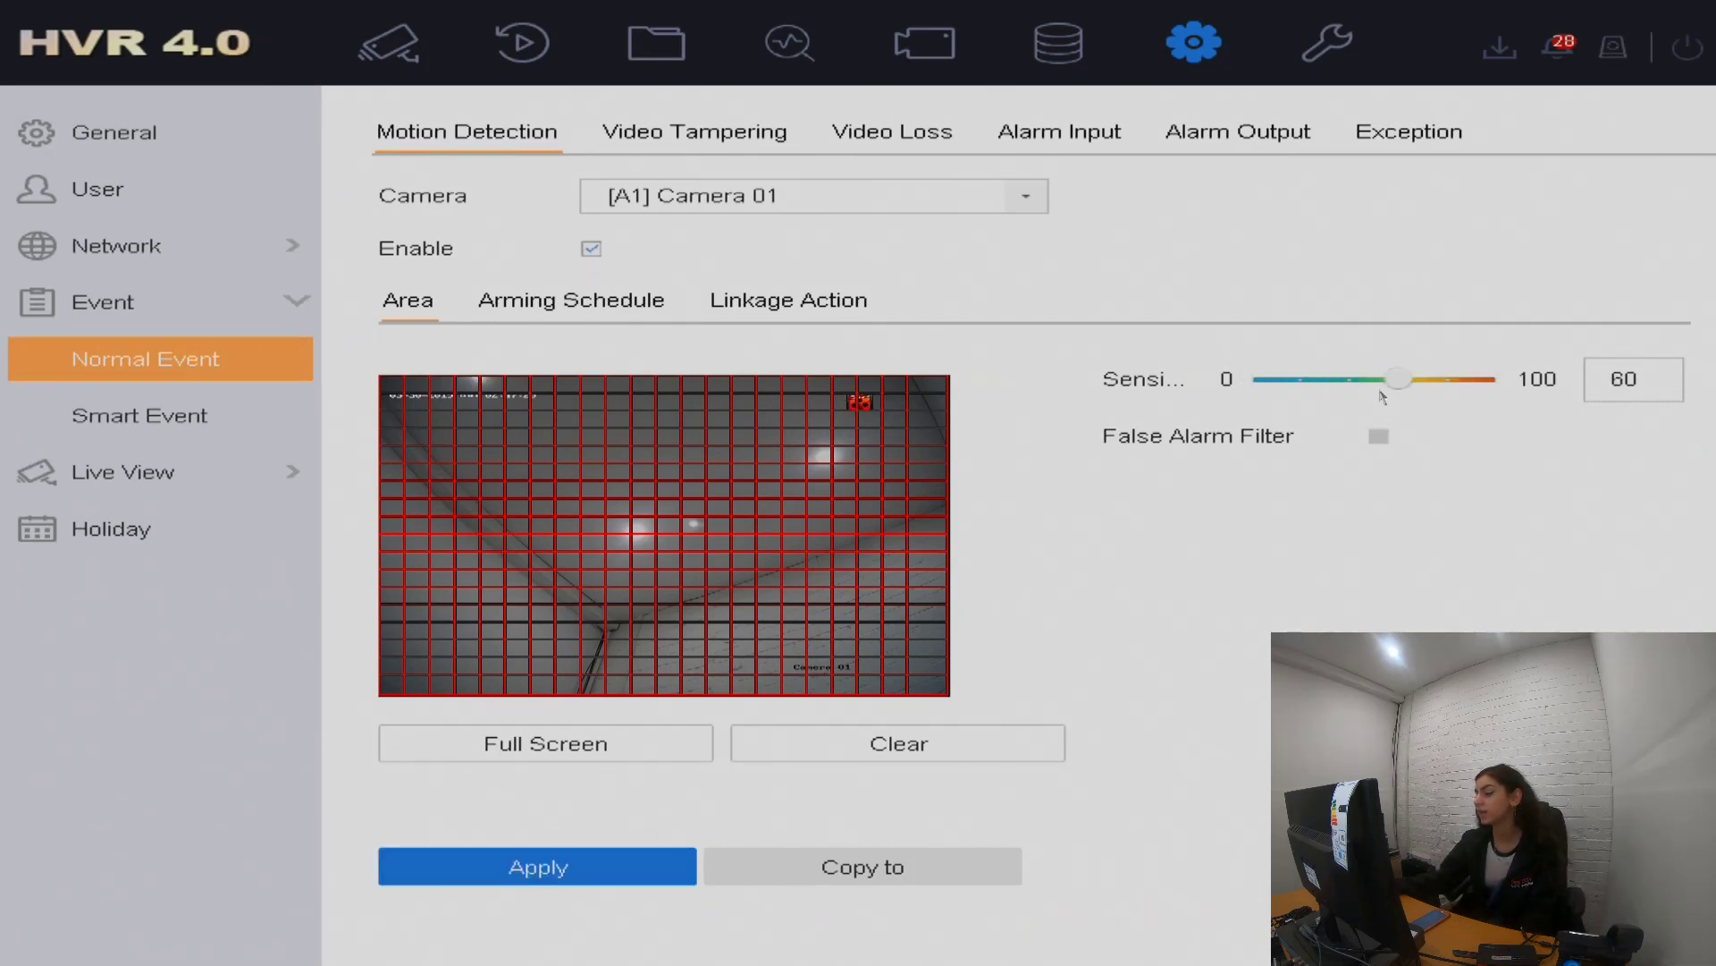
pyautogui.click(606, 881)
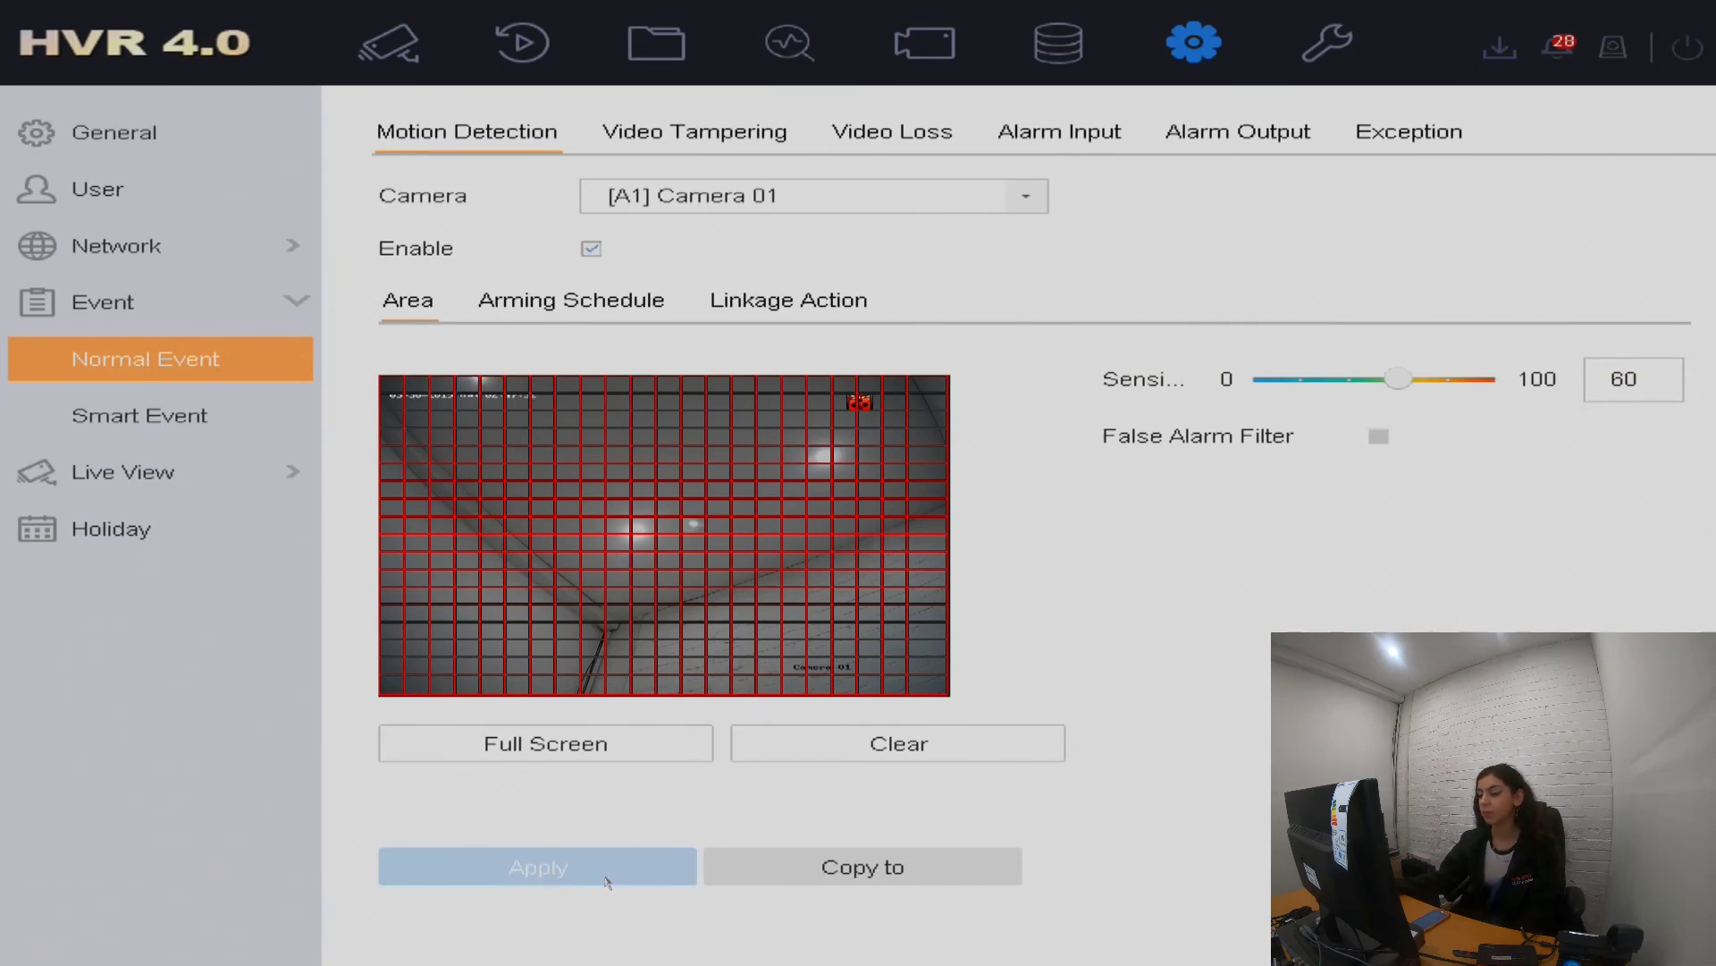
pyautogui.moveTo(428, 404)
pyautogui.mouseDown()
pyautogui.moveTo(1055, 626)
pyautogui.moveTo(919, 778)
pyautogui.moveTo(933, 697)
pyautogui.mouseUp()
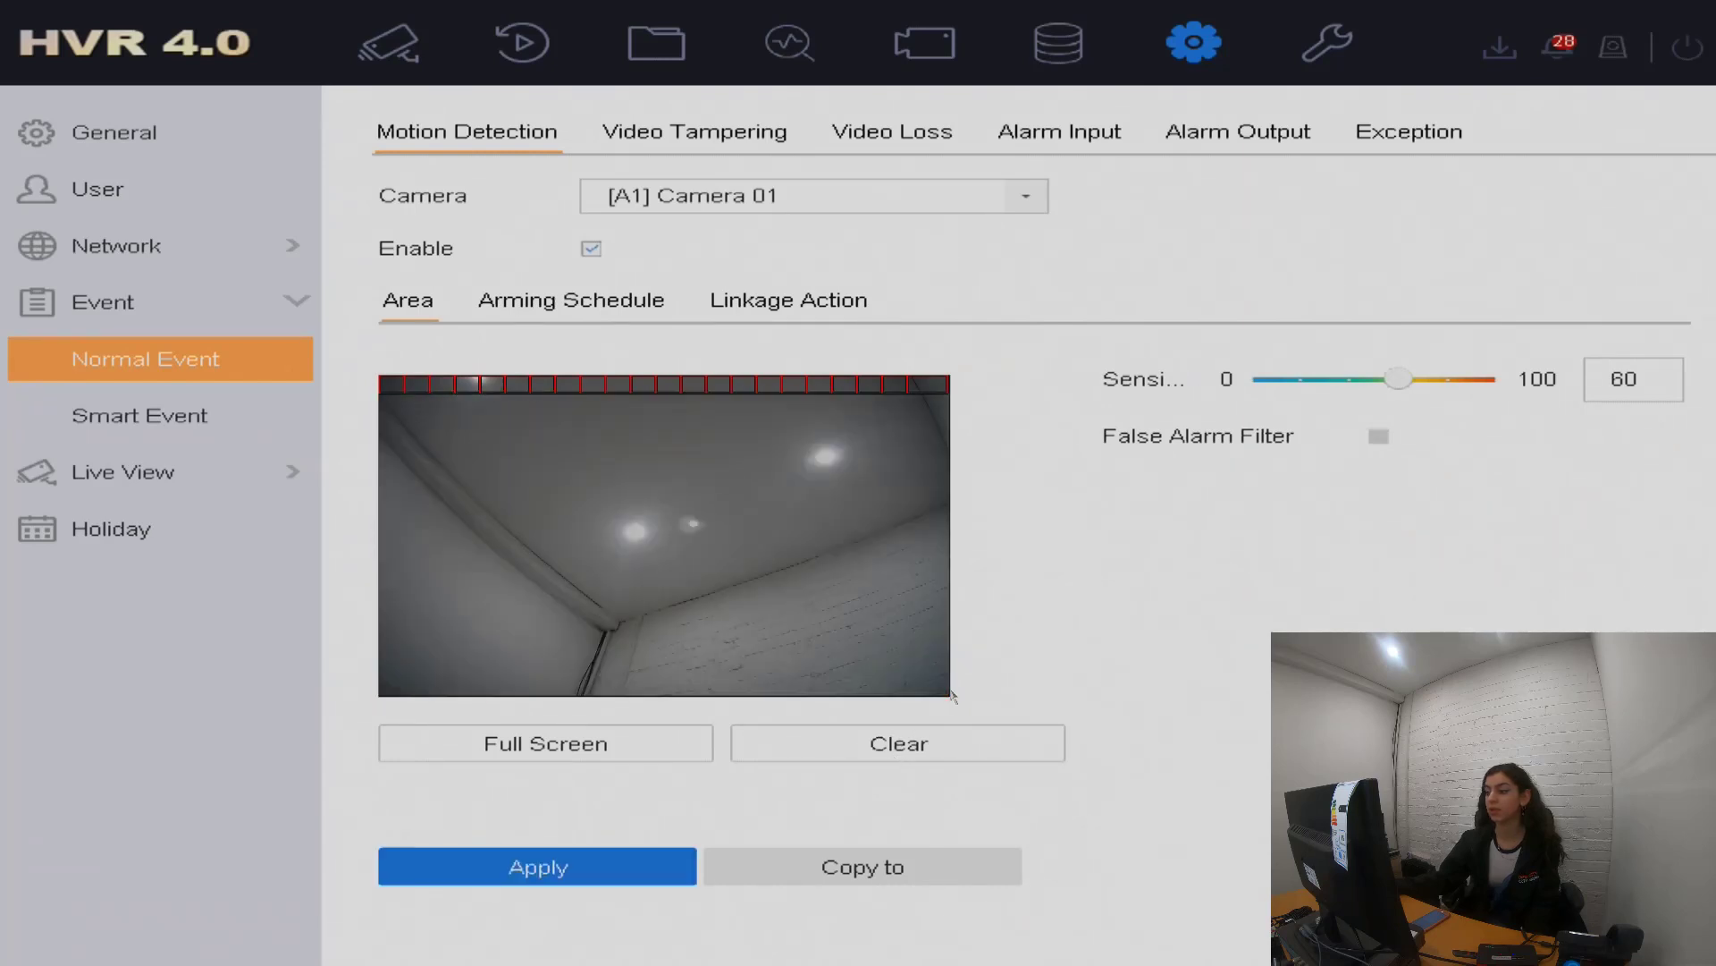
pyautogui.moveTo(383, 396); pyautogui.dragTo(963, 382)
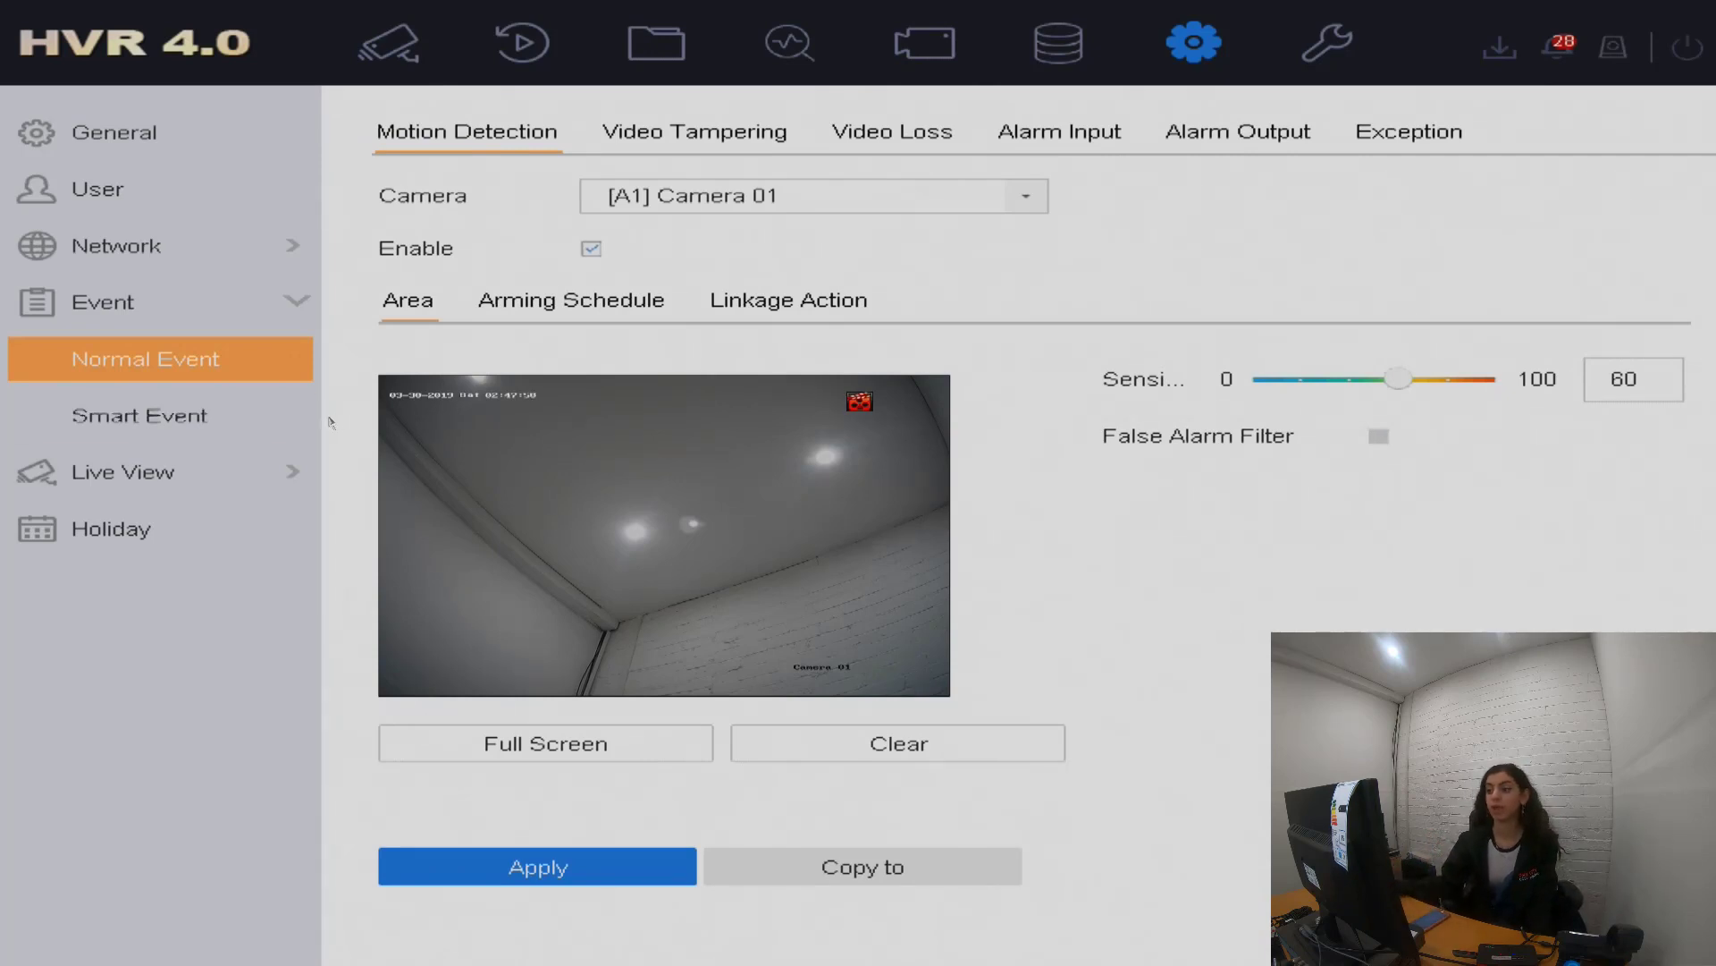
pyautogui.moveTo(390, 383); pyautogui.dragTo(676, 675)
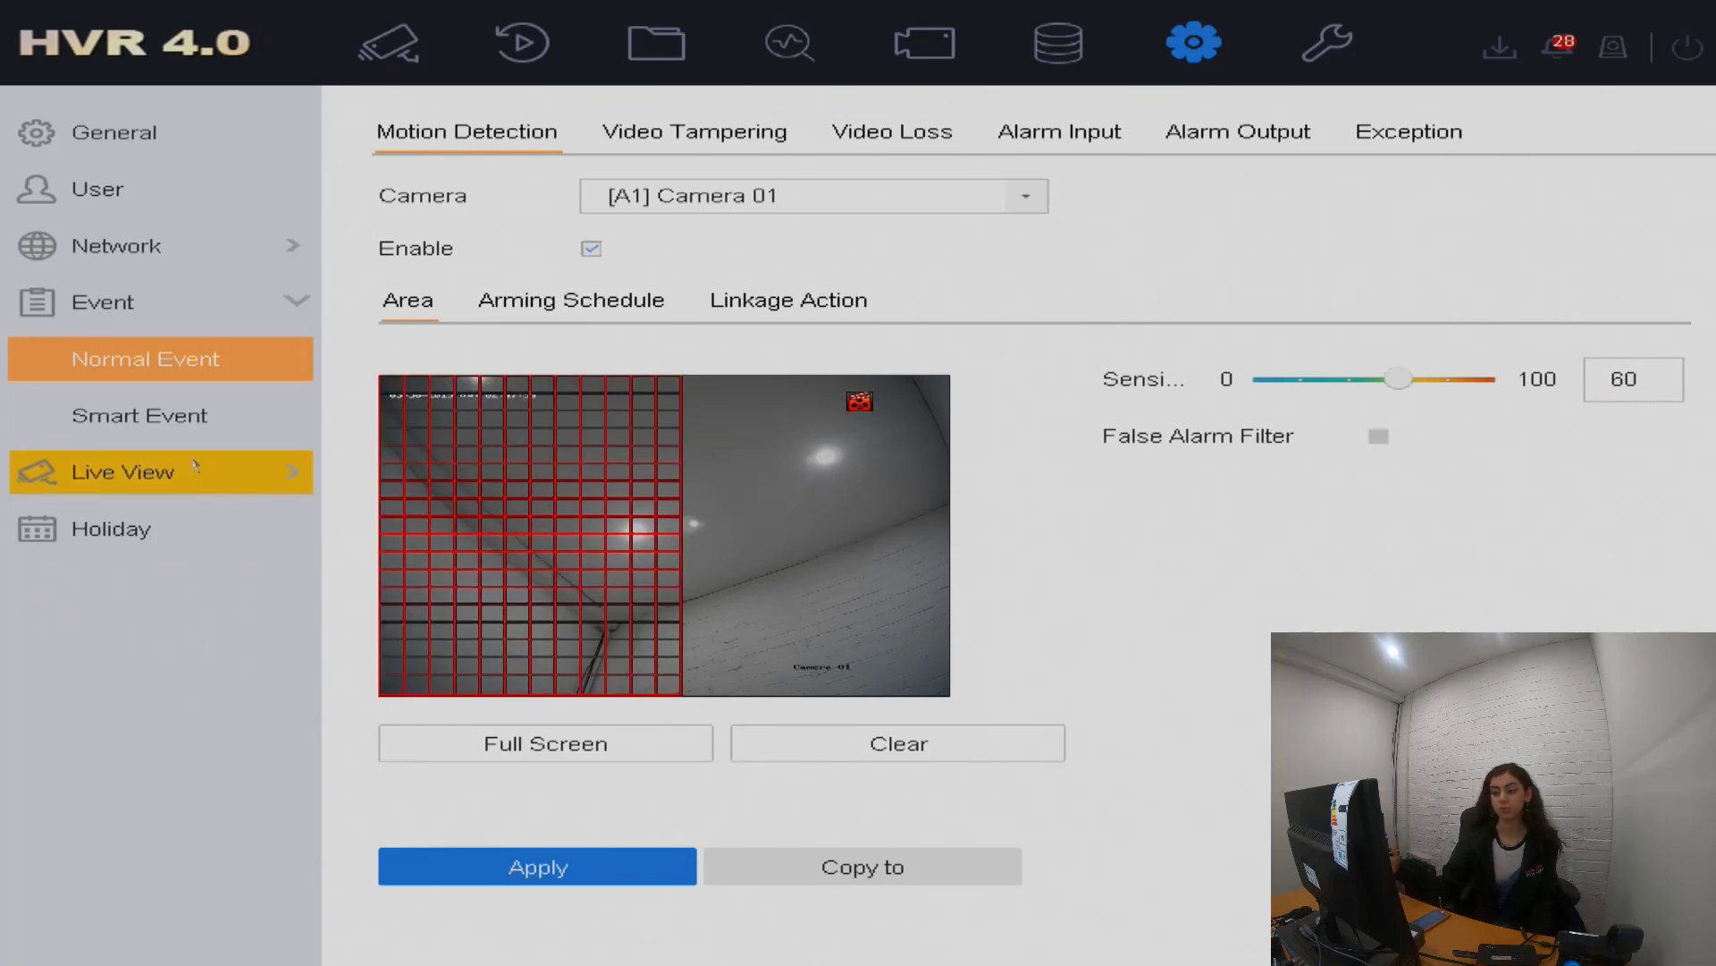
pyautogui.click(644, 869)
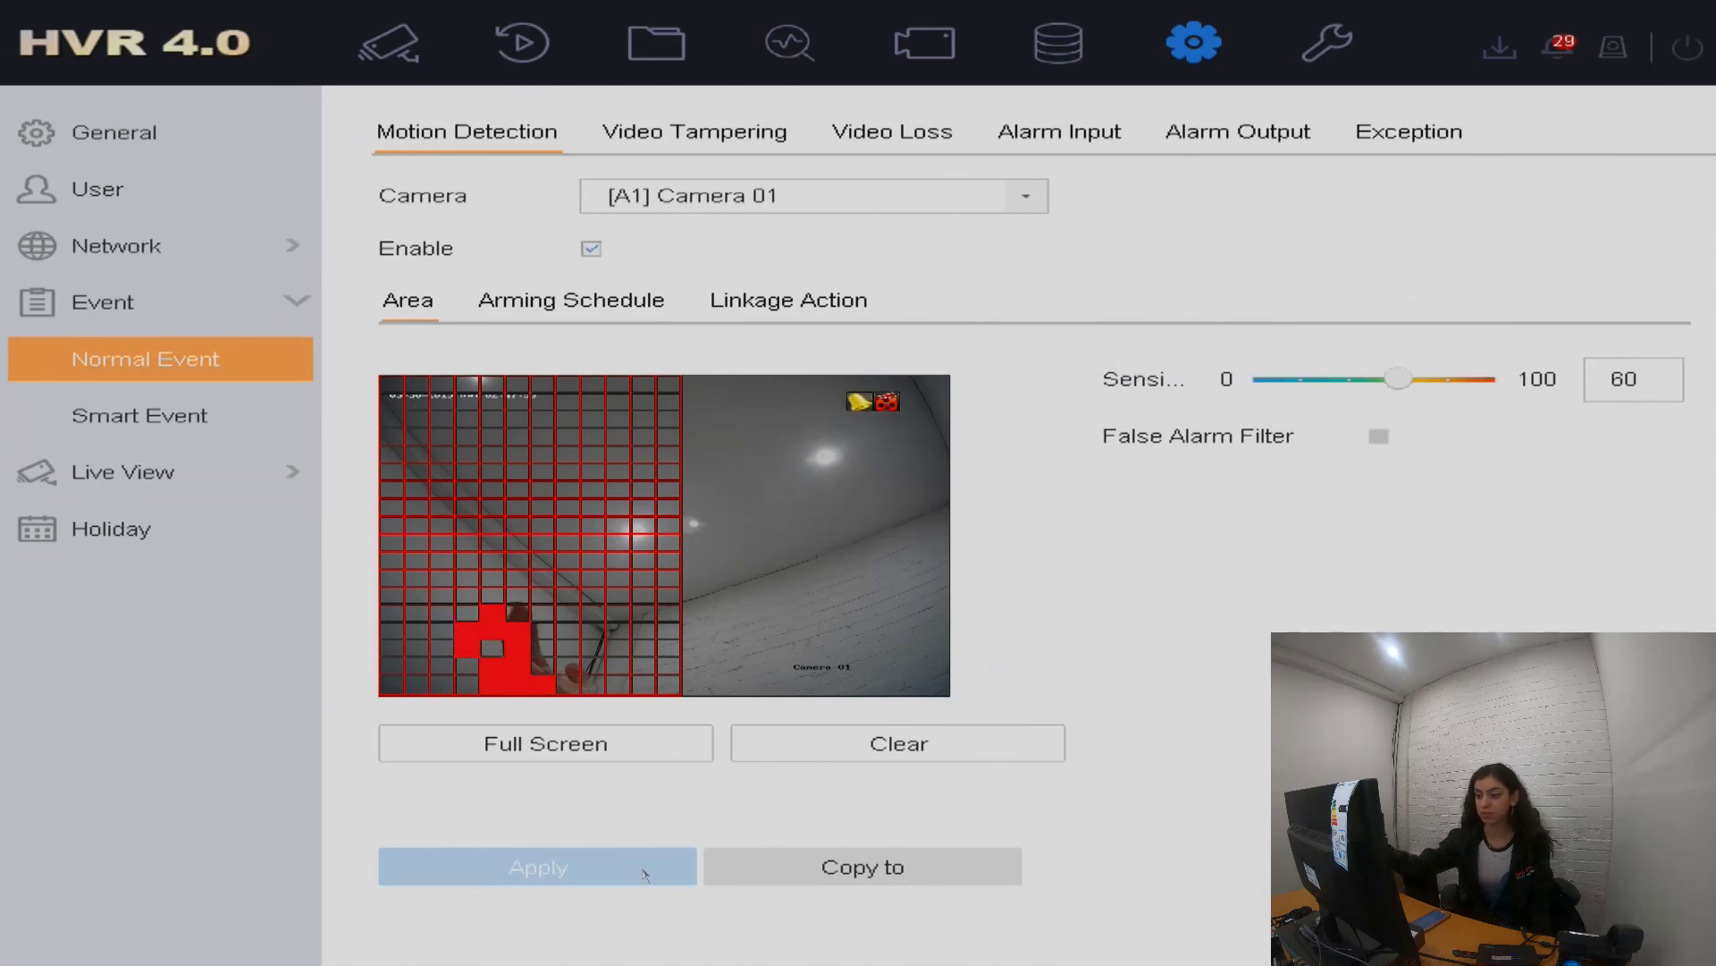
pyautogui.click(776, 751)
pyautogui.click(617, 765)
pyautogui.click(618, 880)
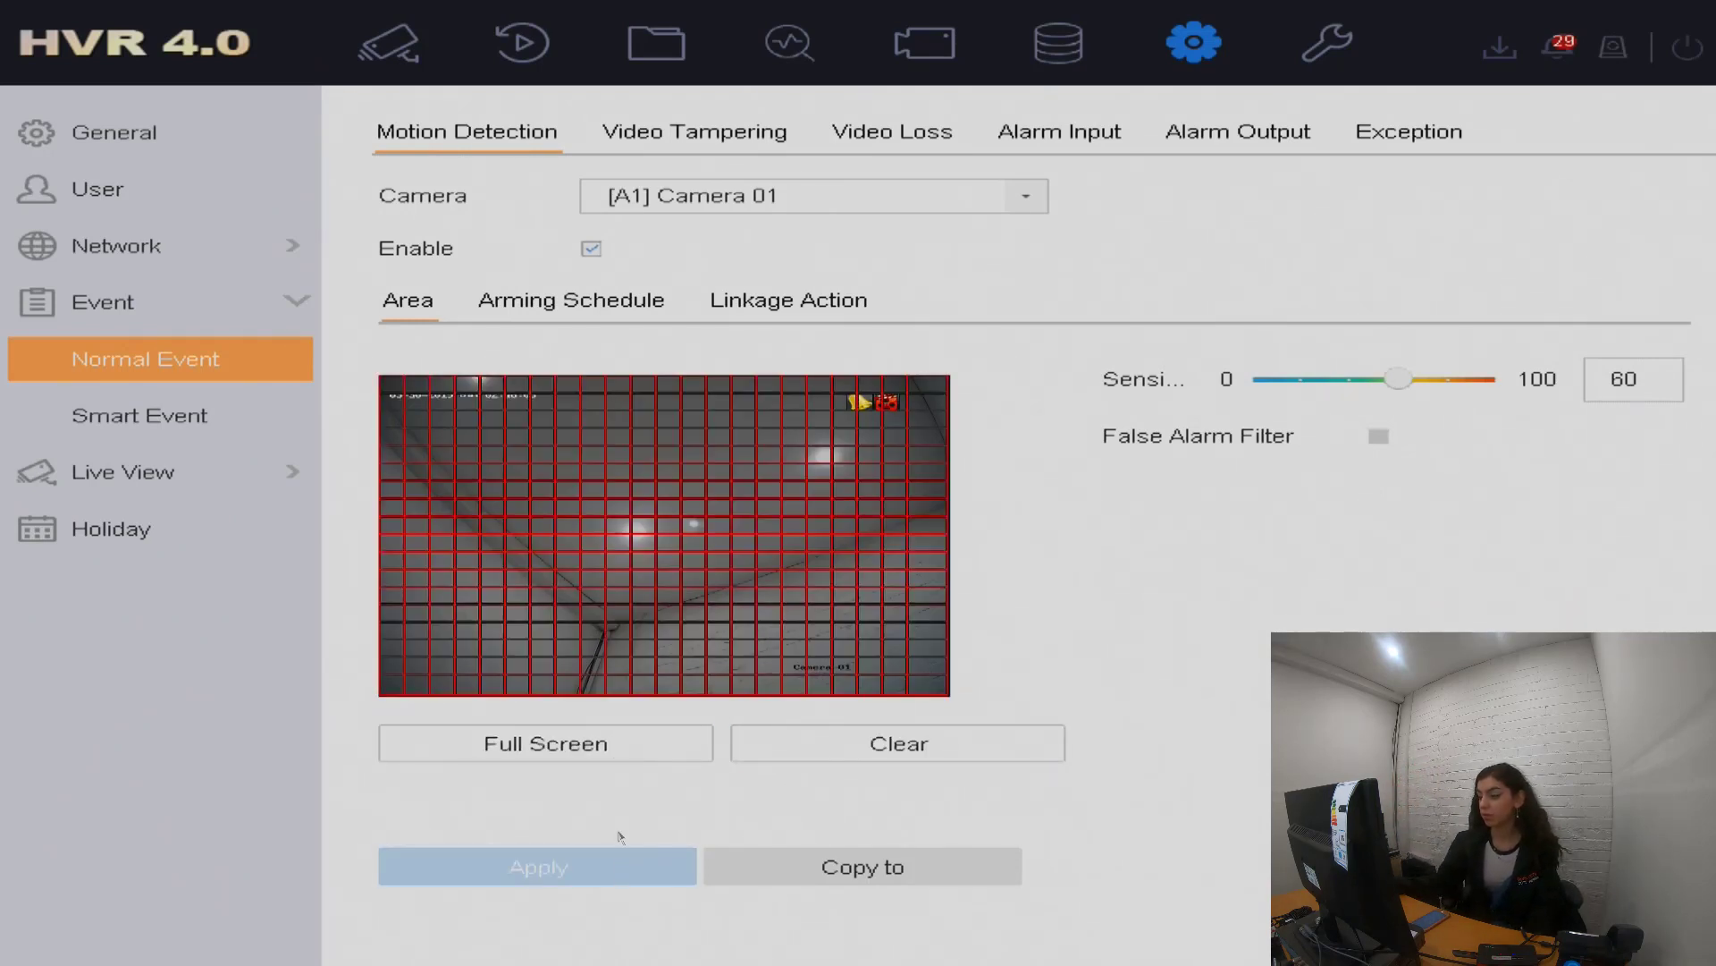
pyautogui.click(383, 47)
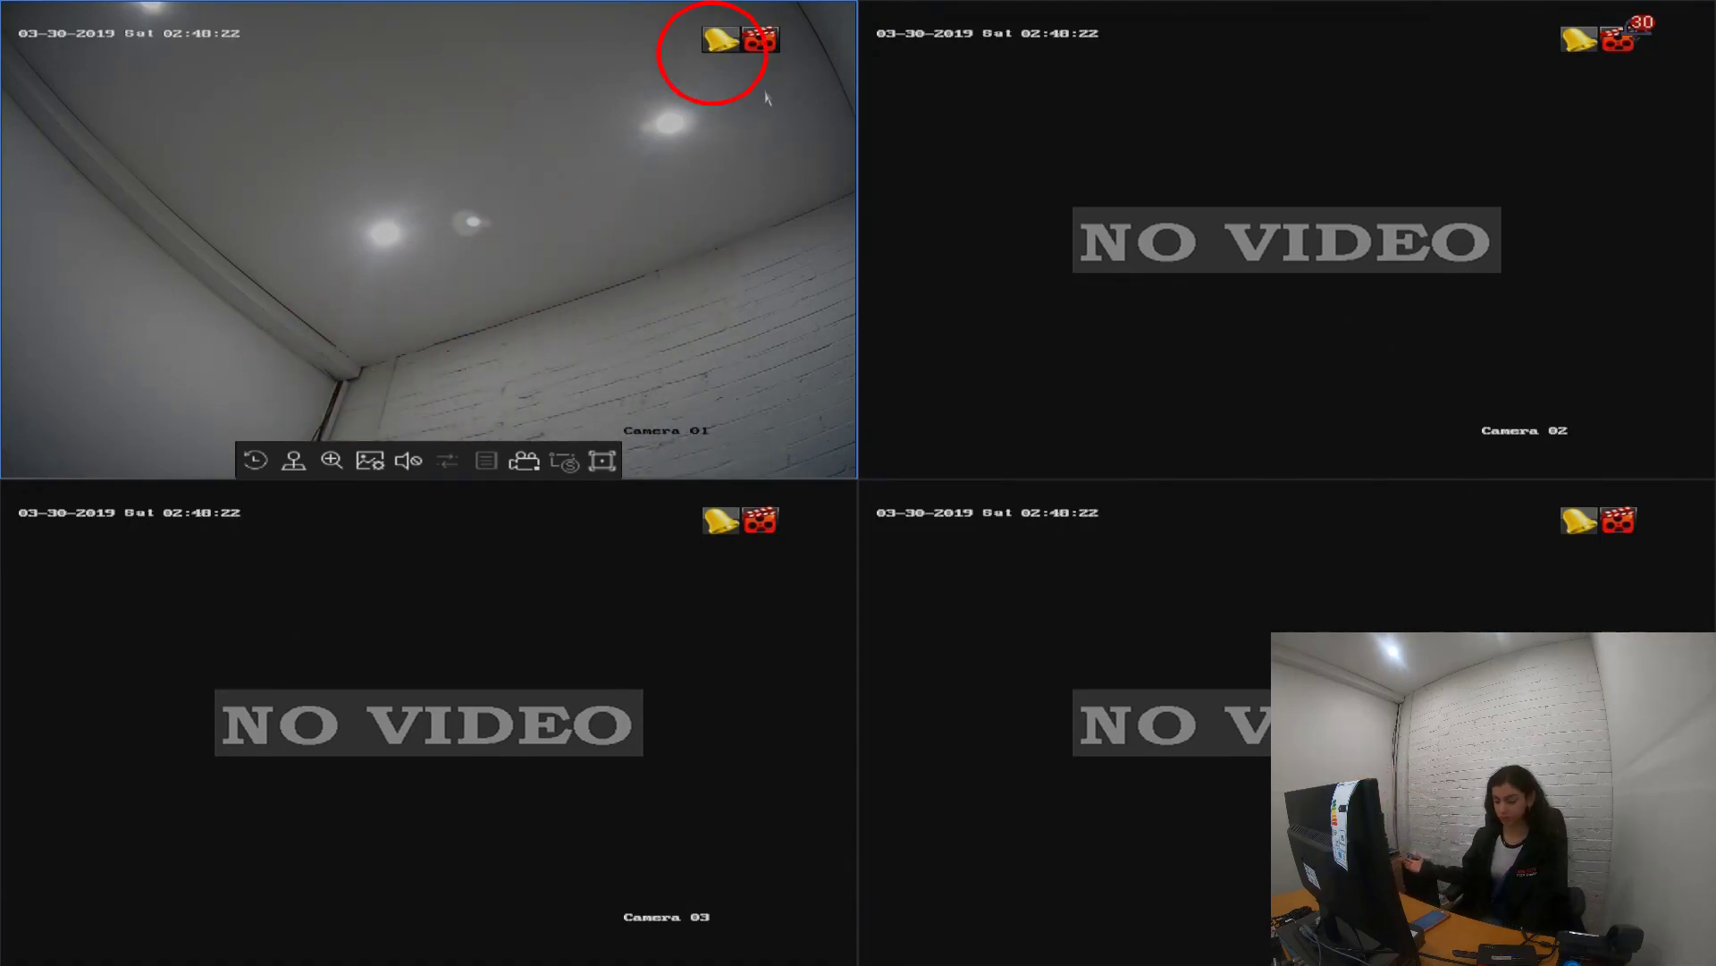
# Step: Exit full-screen live view and open the Playback page
pyautogui.doubleClick(697, 196)
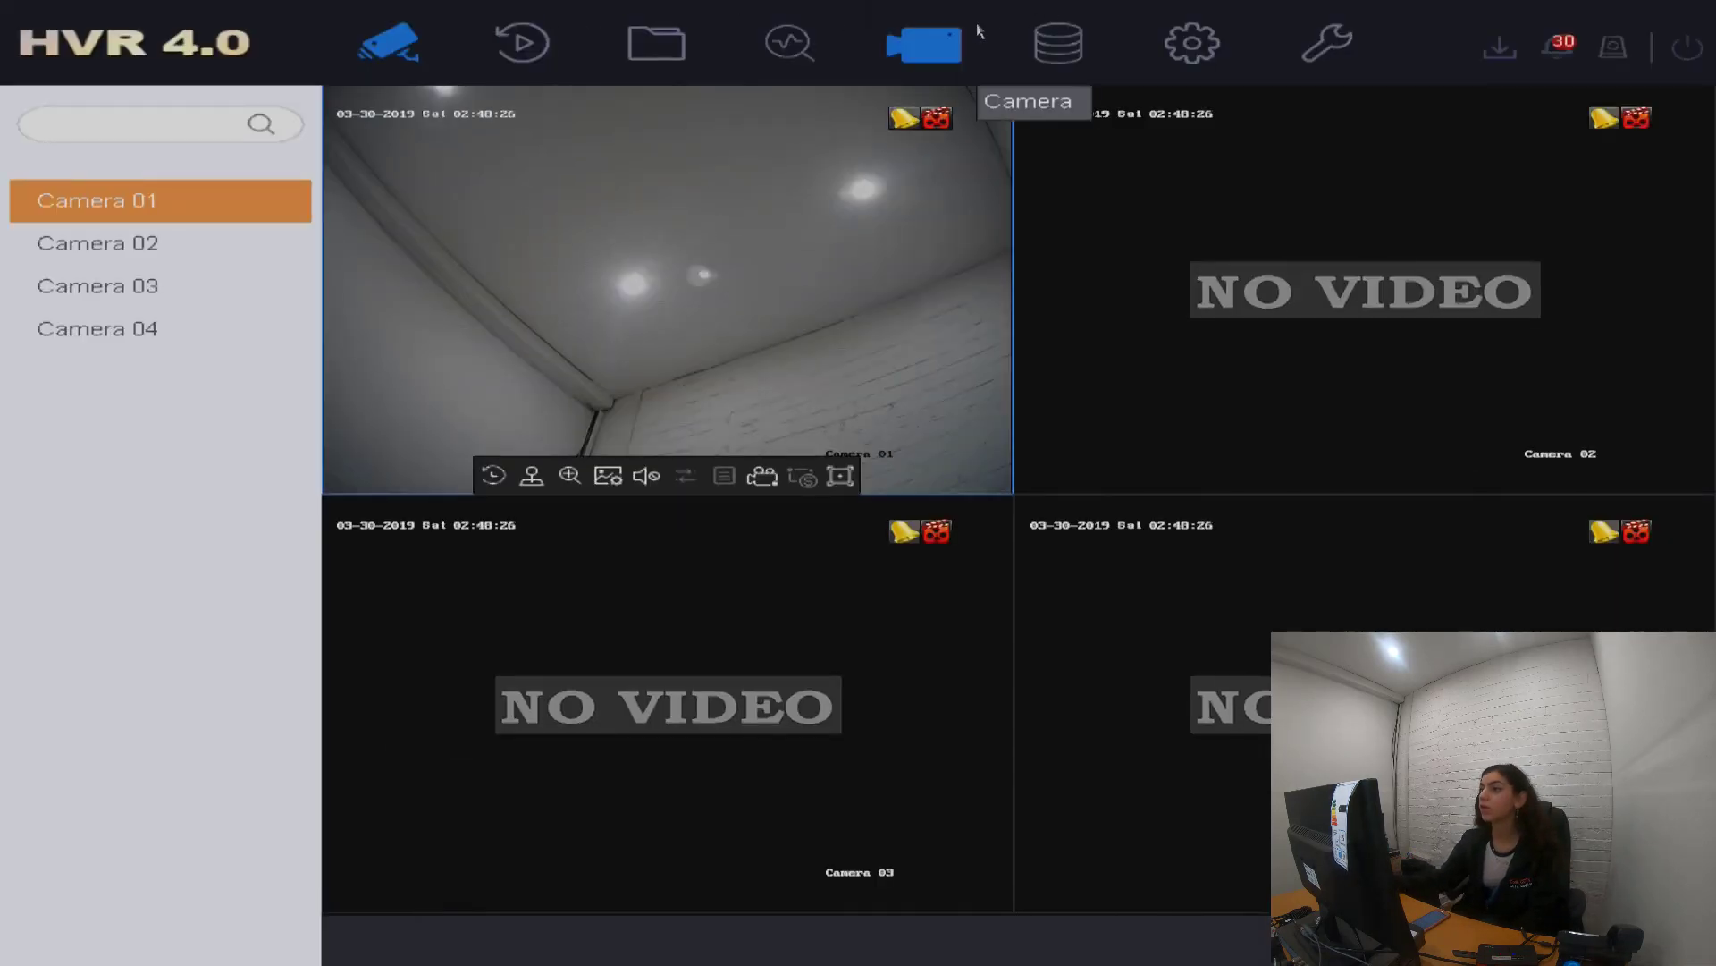
pyautogui.click(471, 35)
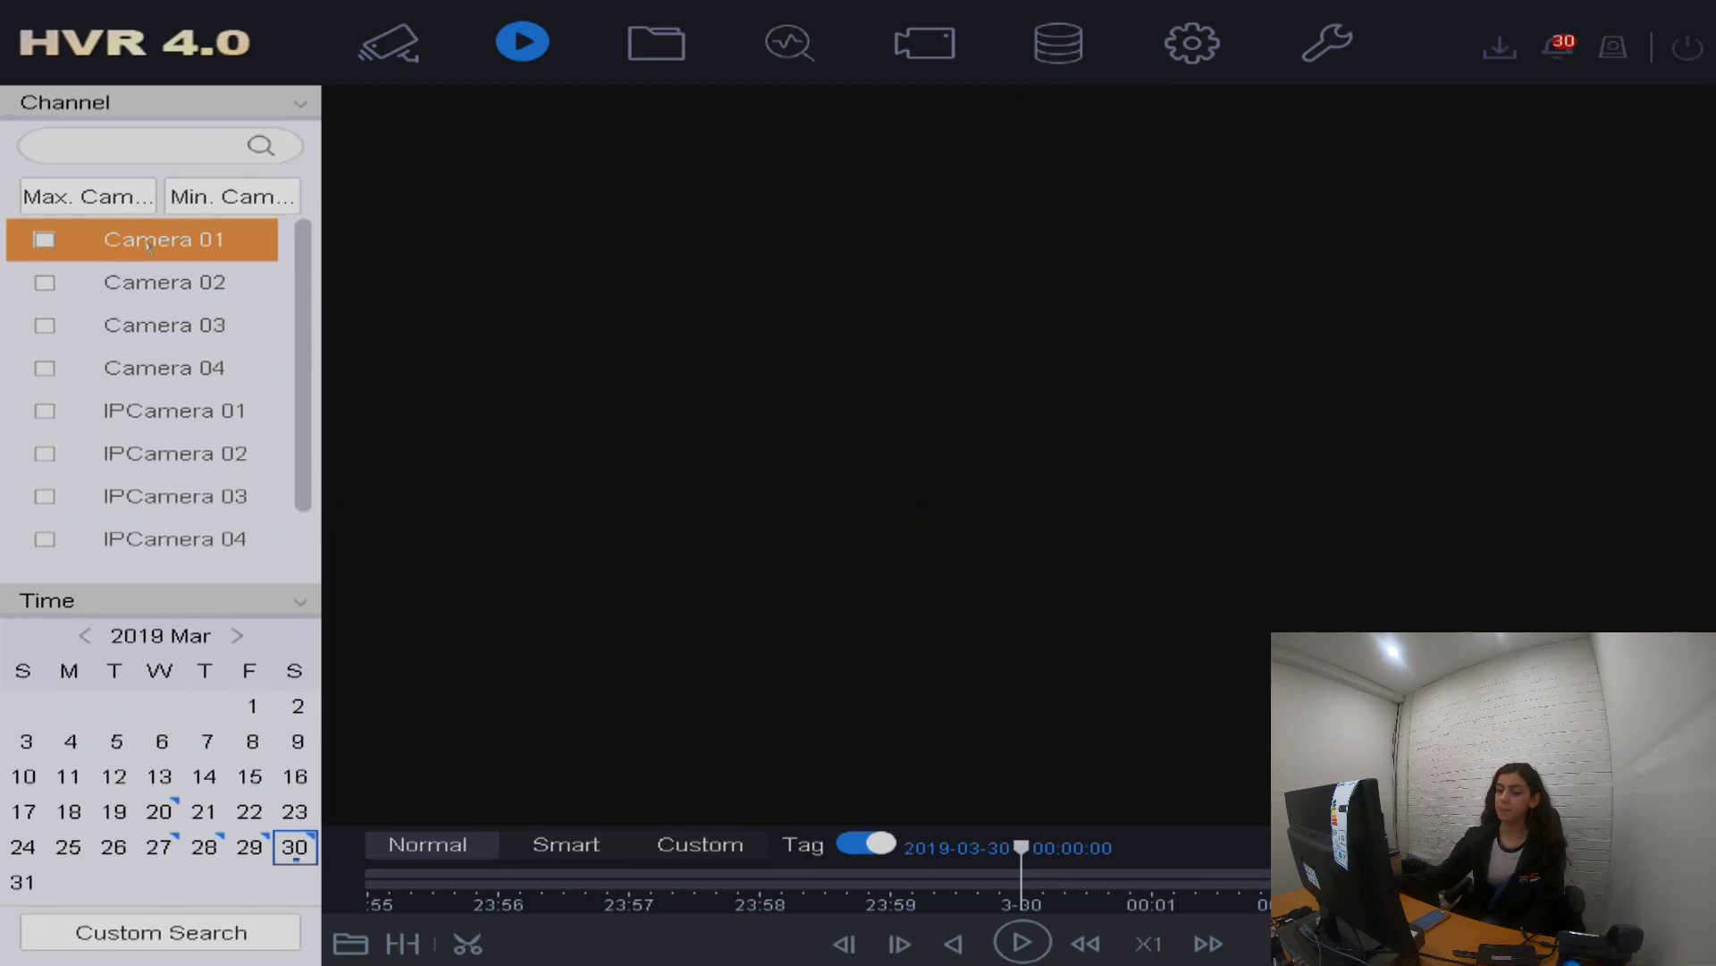
pyautogui.click(96, 238)
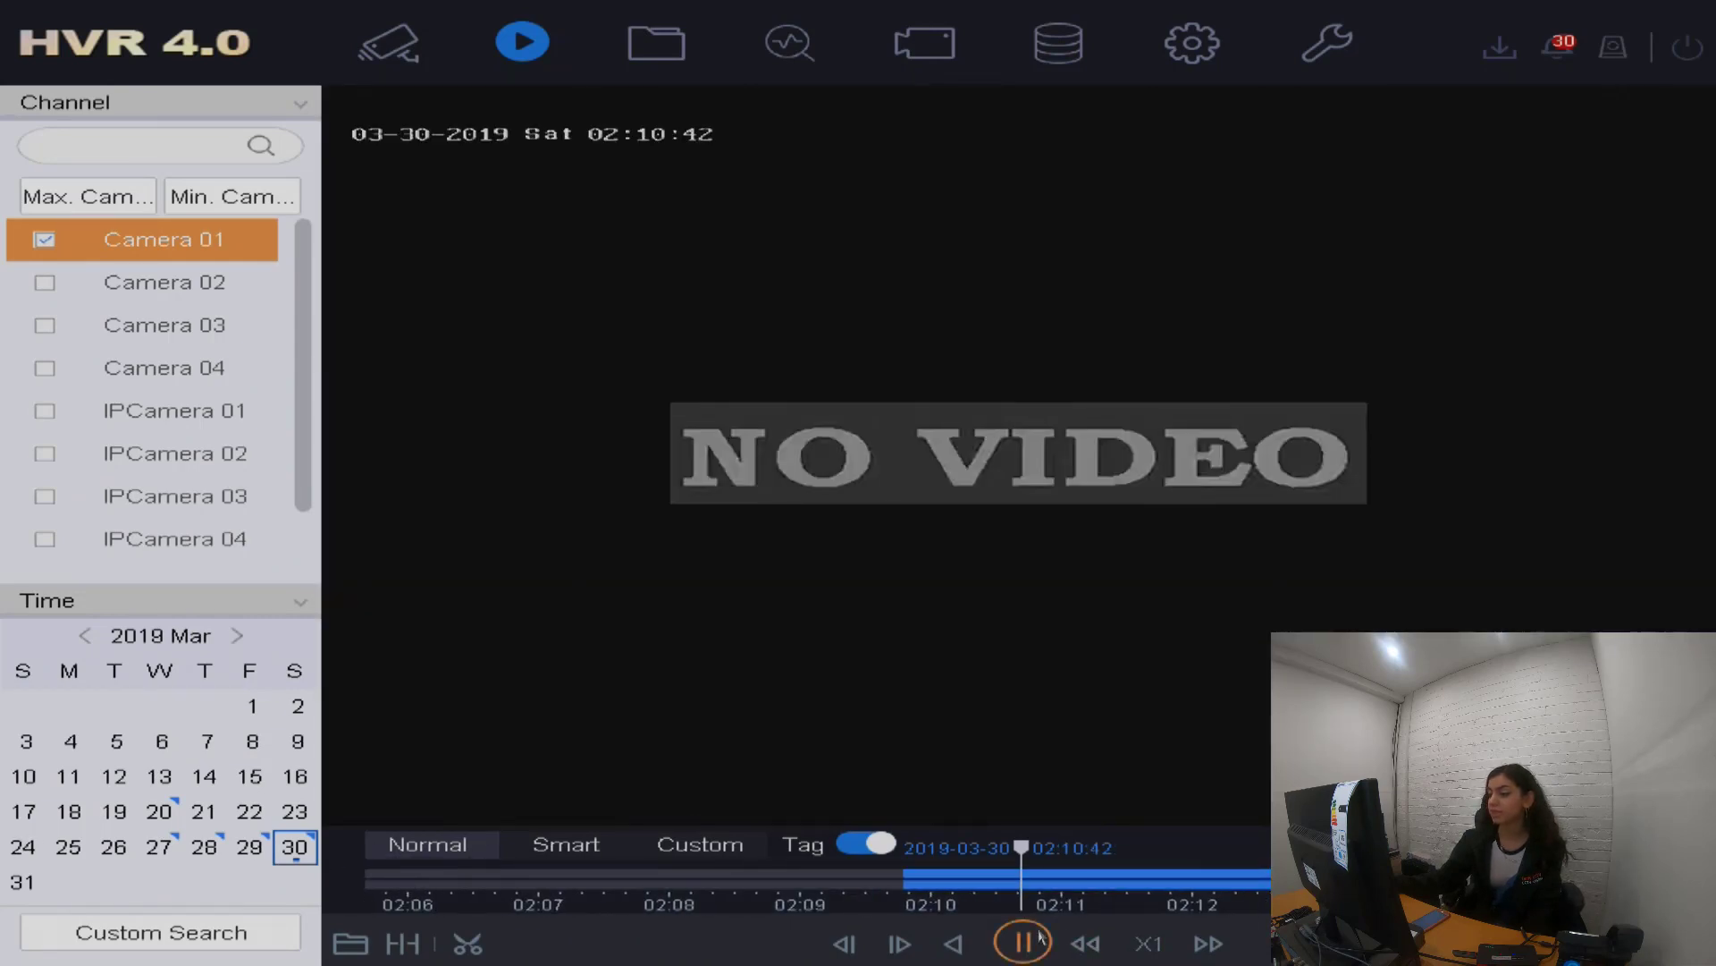
pyautogui.click(1037, 938)
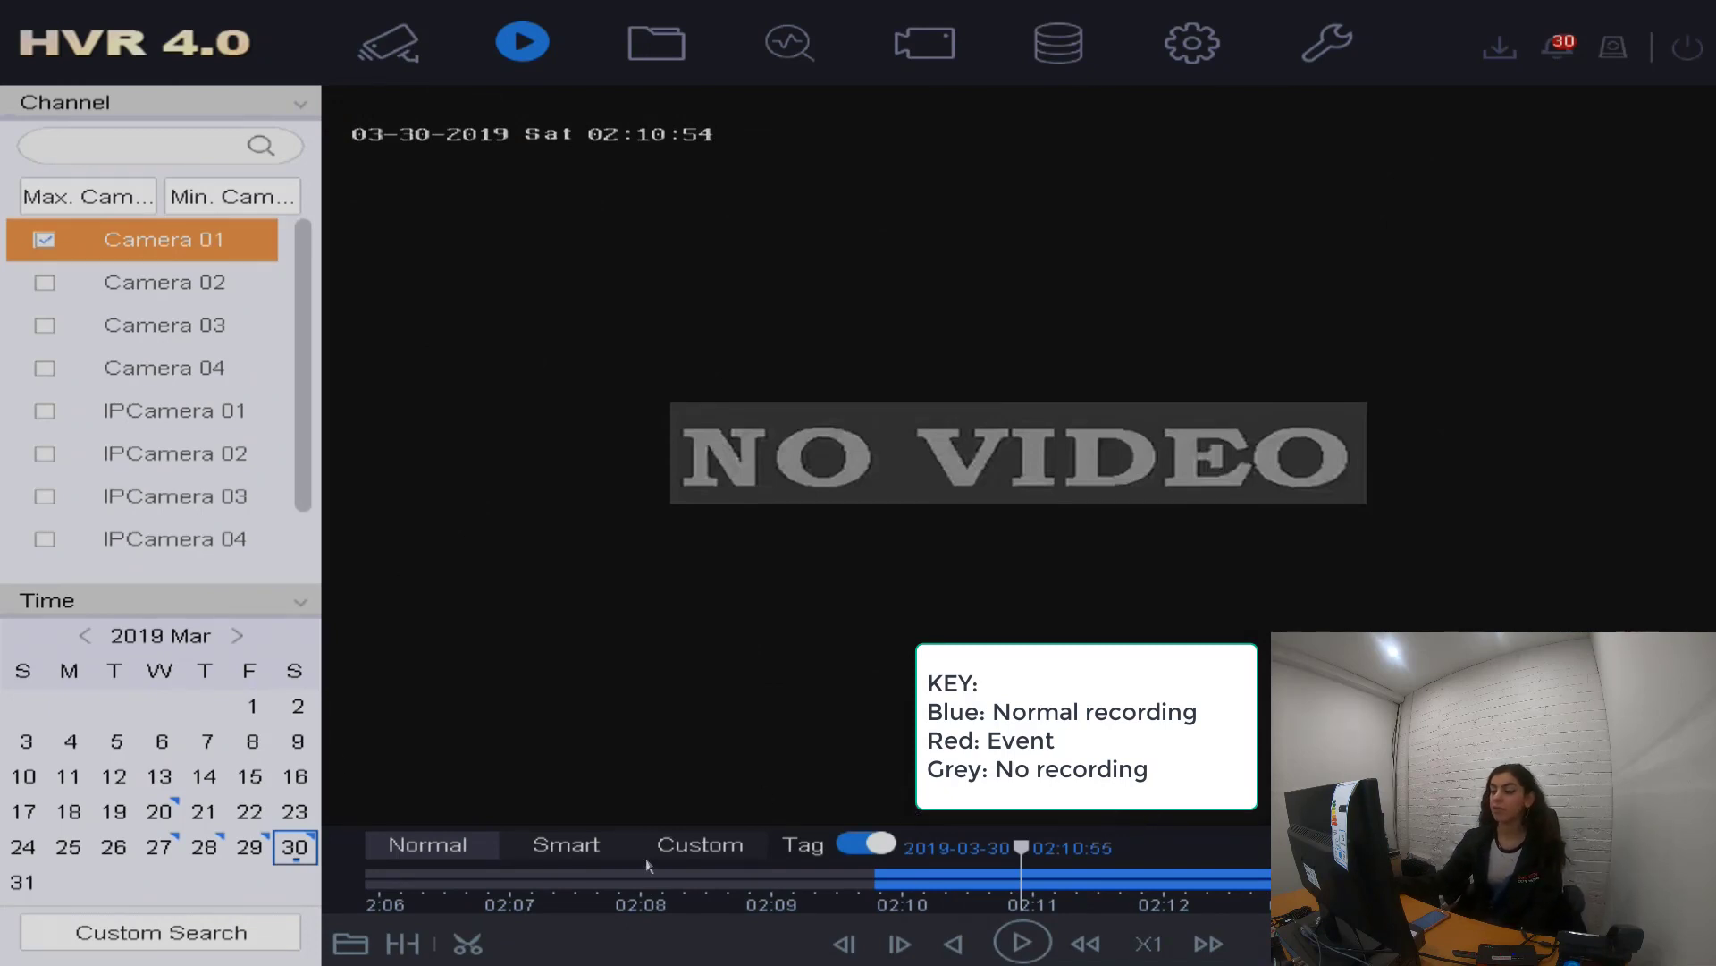
pyautogui.moveTo(649, 867); pyautogui.dragTo(1062, 869)
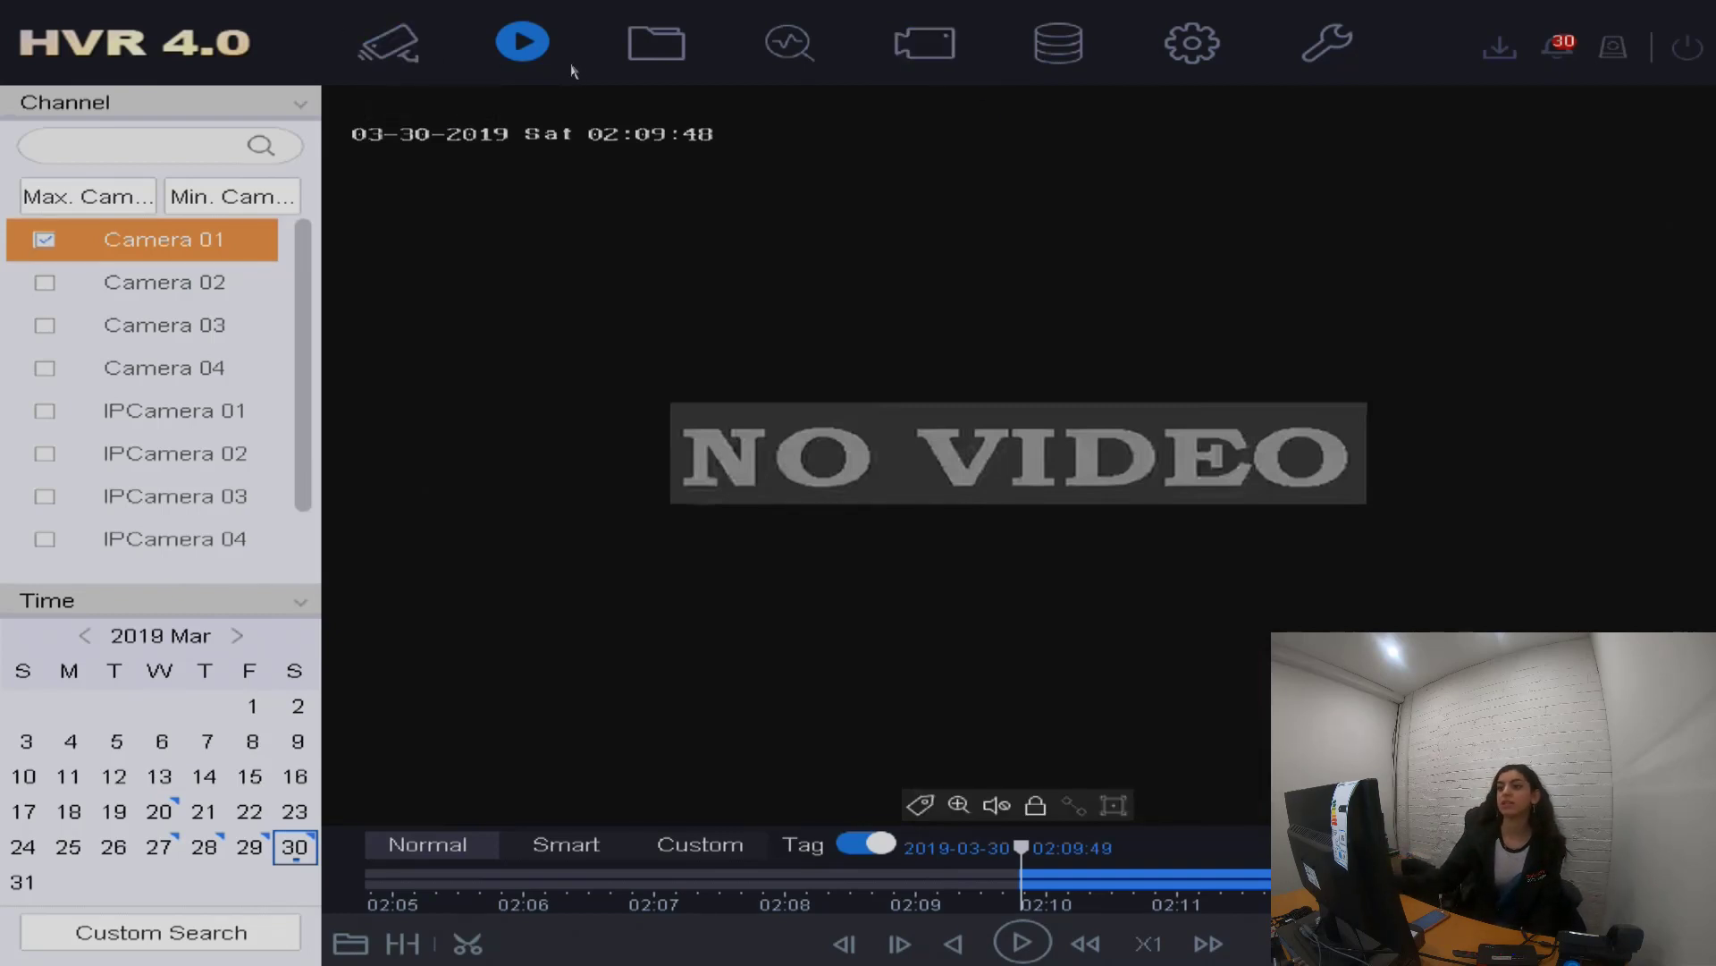
pyautogui.click(438, 45)
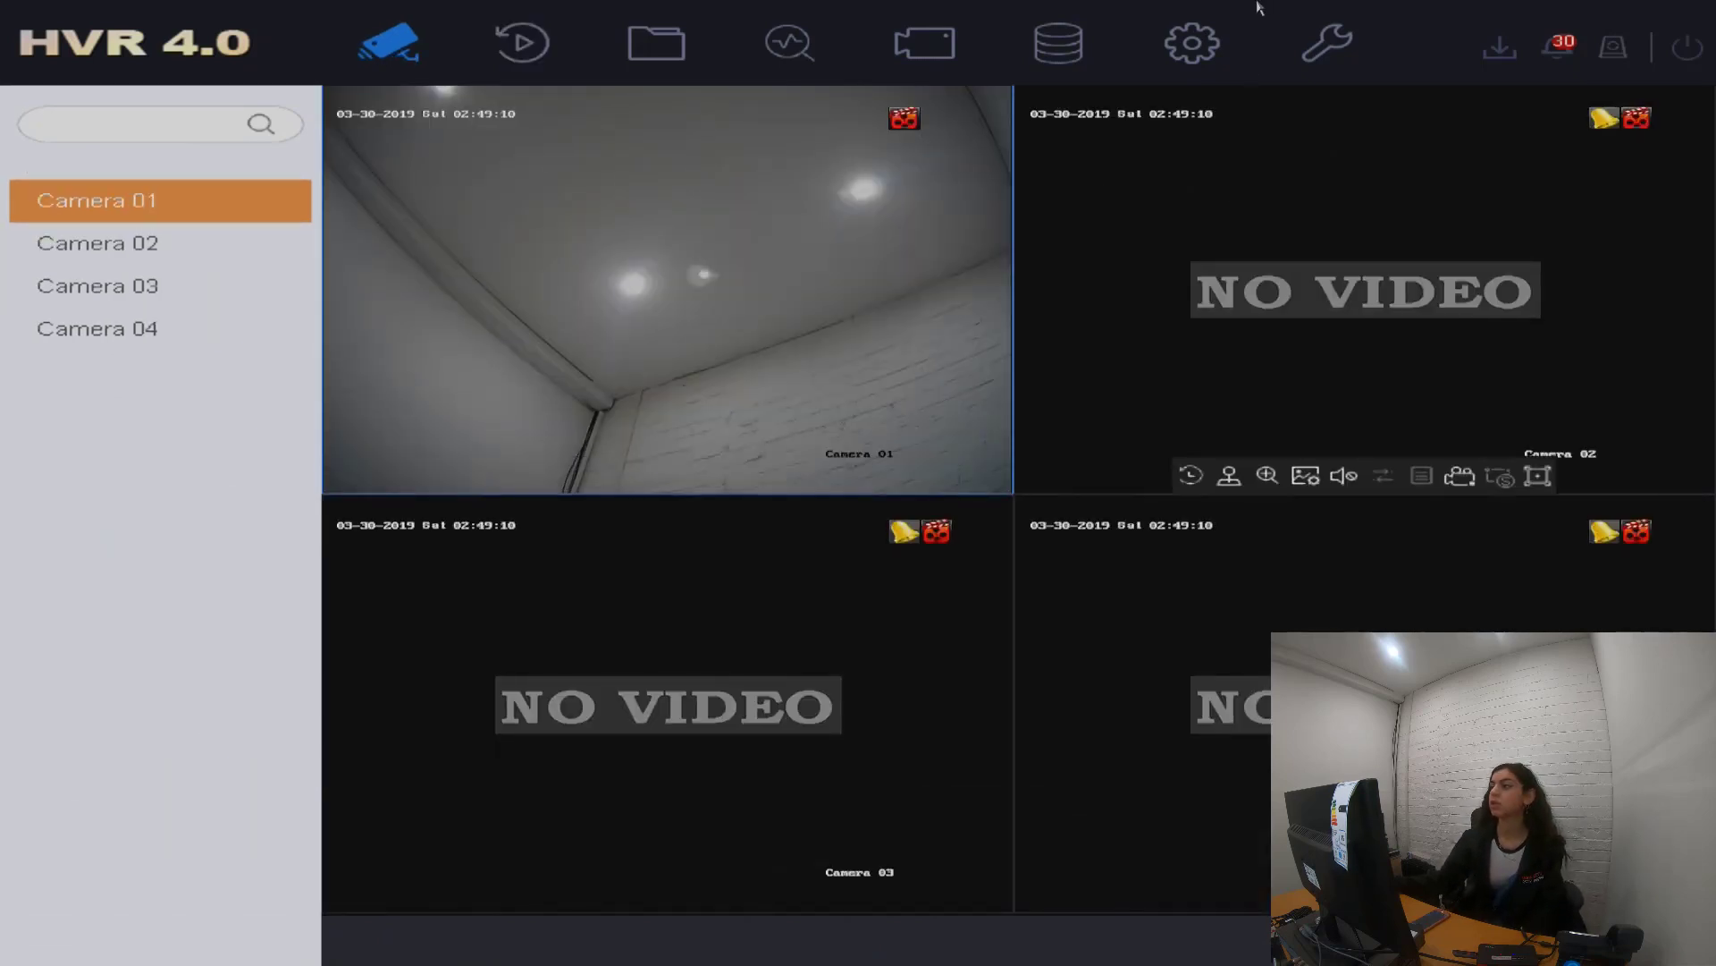
# Step: Look through the Maintenance and Record Schedule pages, ending on System General settings
pyautogui.click(1198, 35)
pyautogui.click(1307, 41)
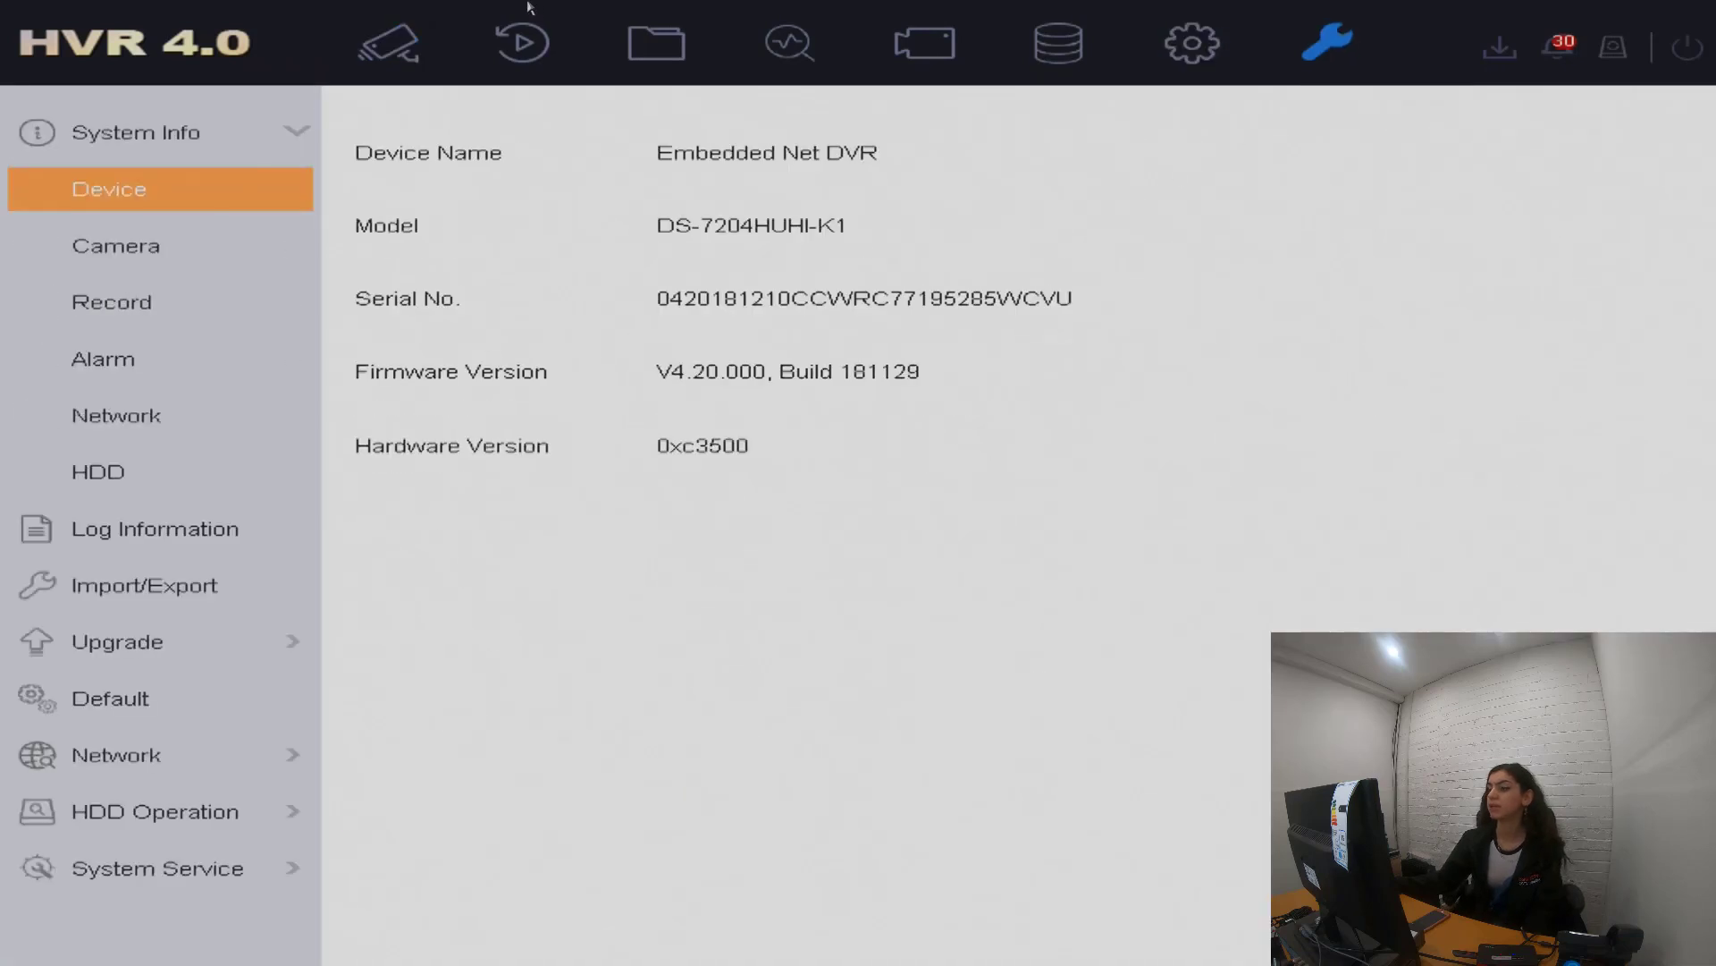
pyautogui.click(1075, 54)
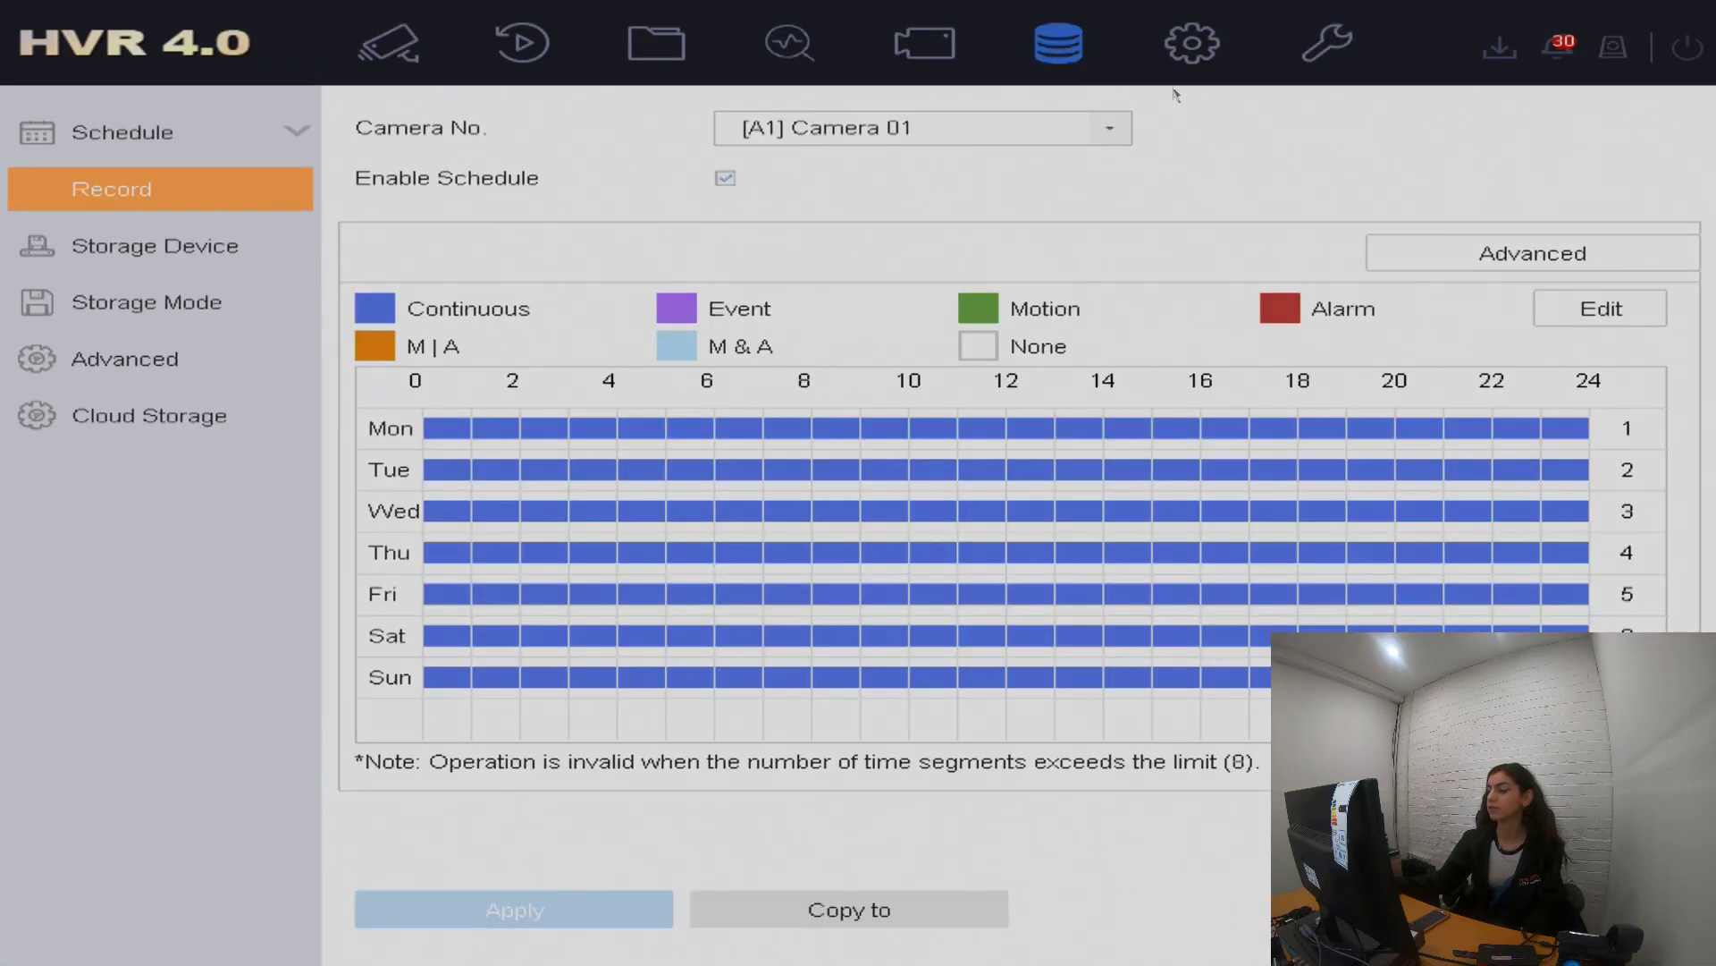
pyautogui.click(1195, 35)
# Step: Untick Enable in Camera 01's motion detection, apply, and return to live view
pyautogui.click(103, 302)
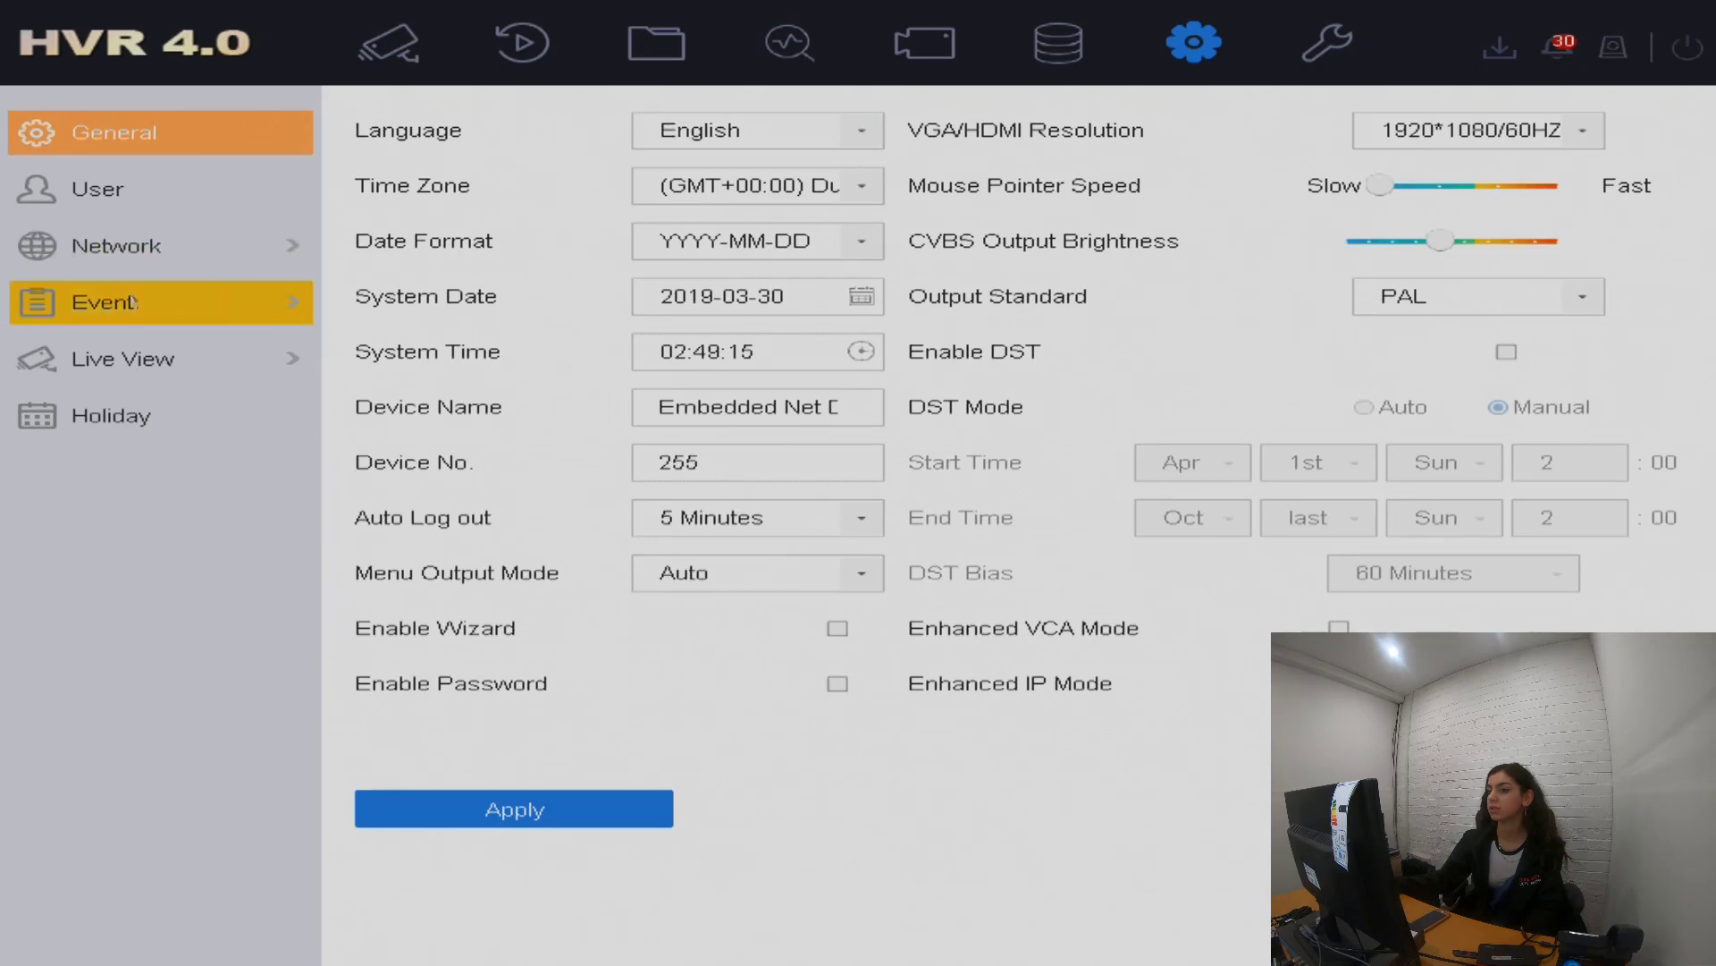
pyautogui.click(591, 249)
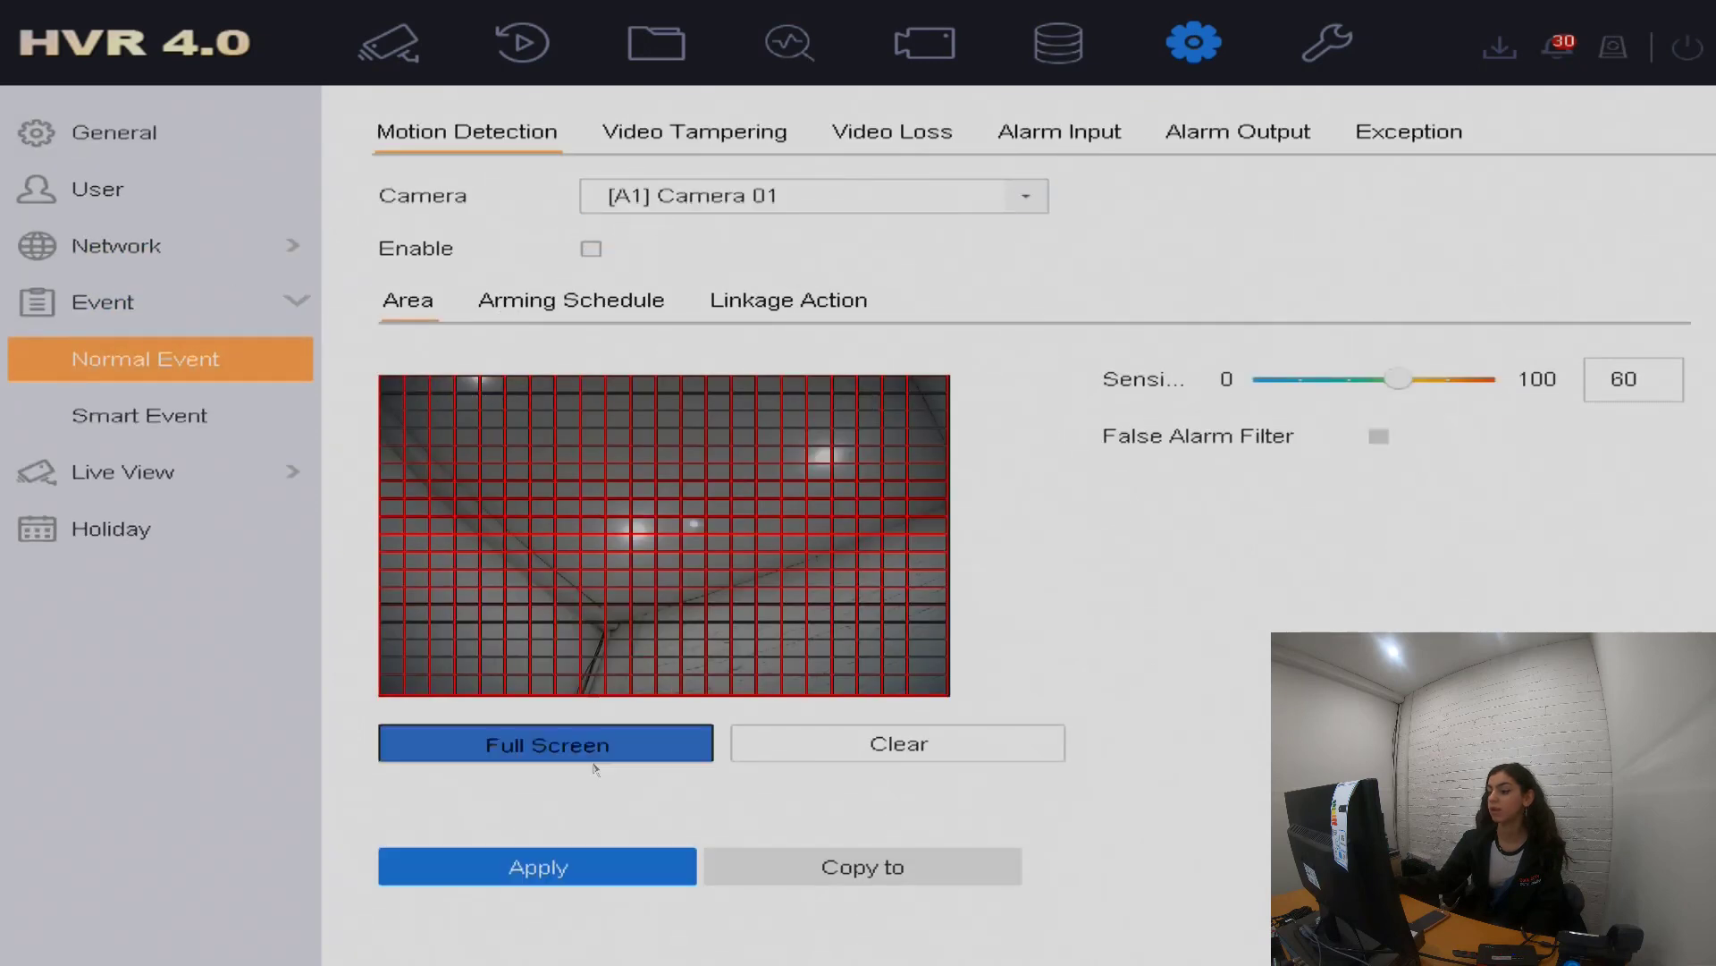
pyautogui.click(586, 871)
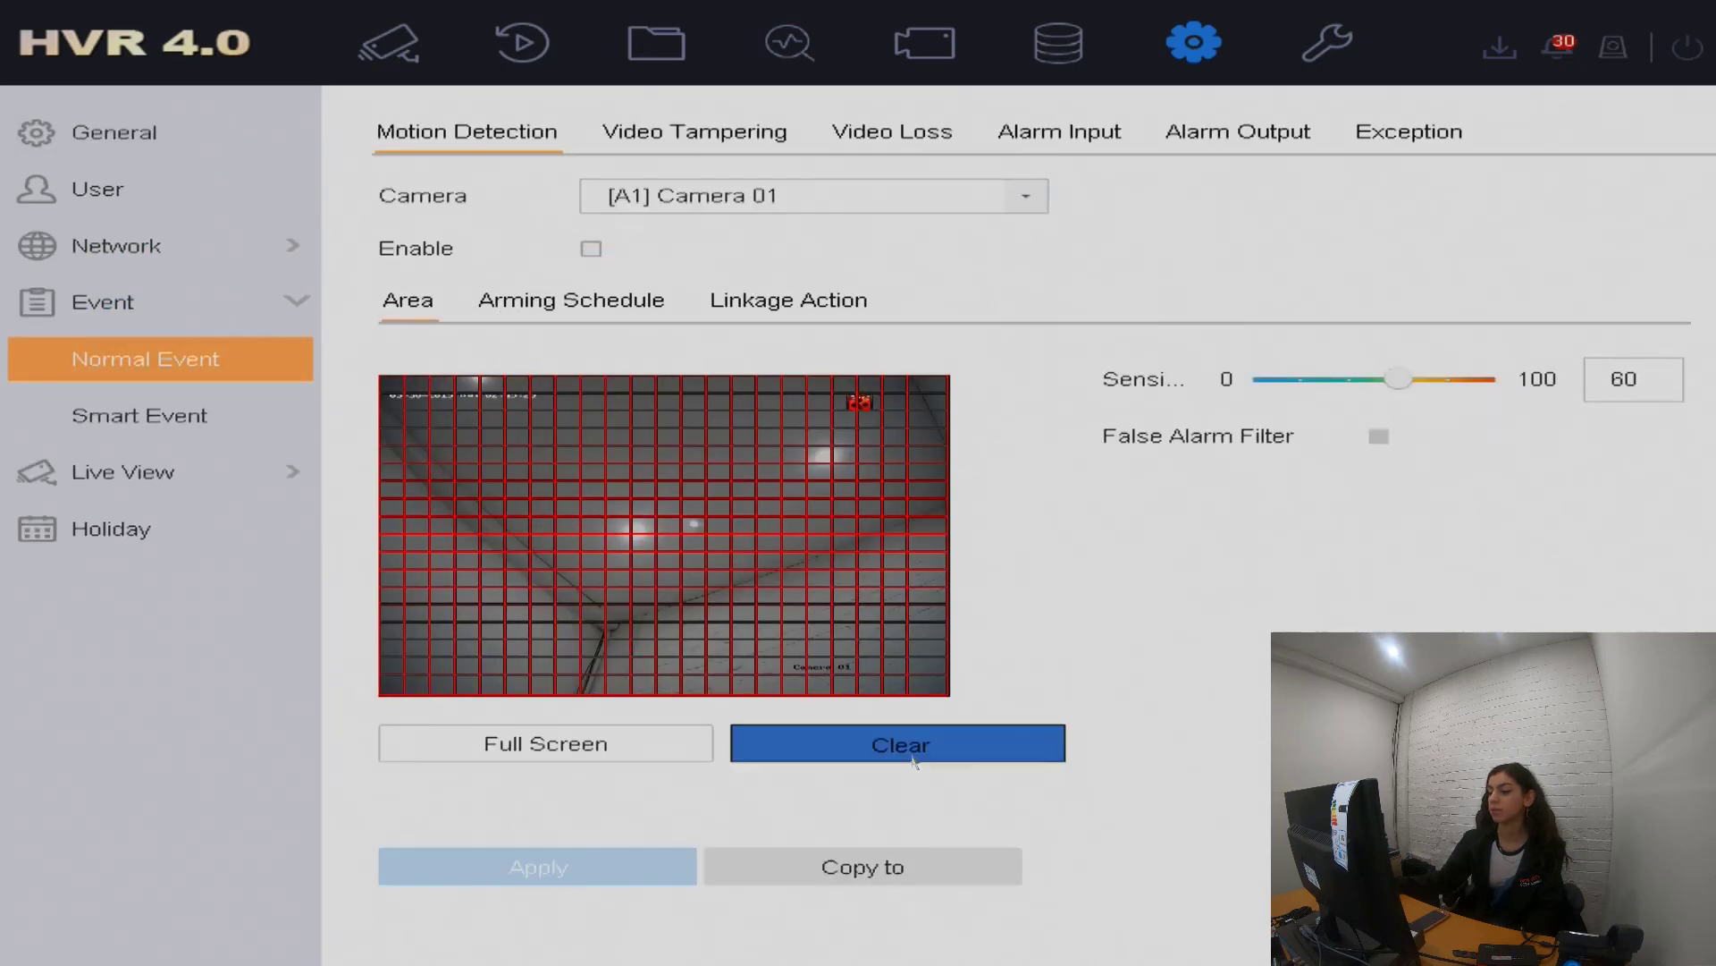
pyautogui.click(407, 41)
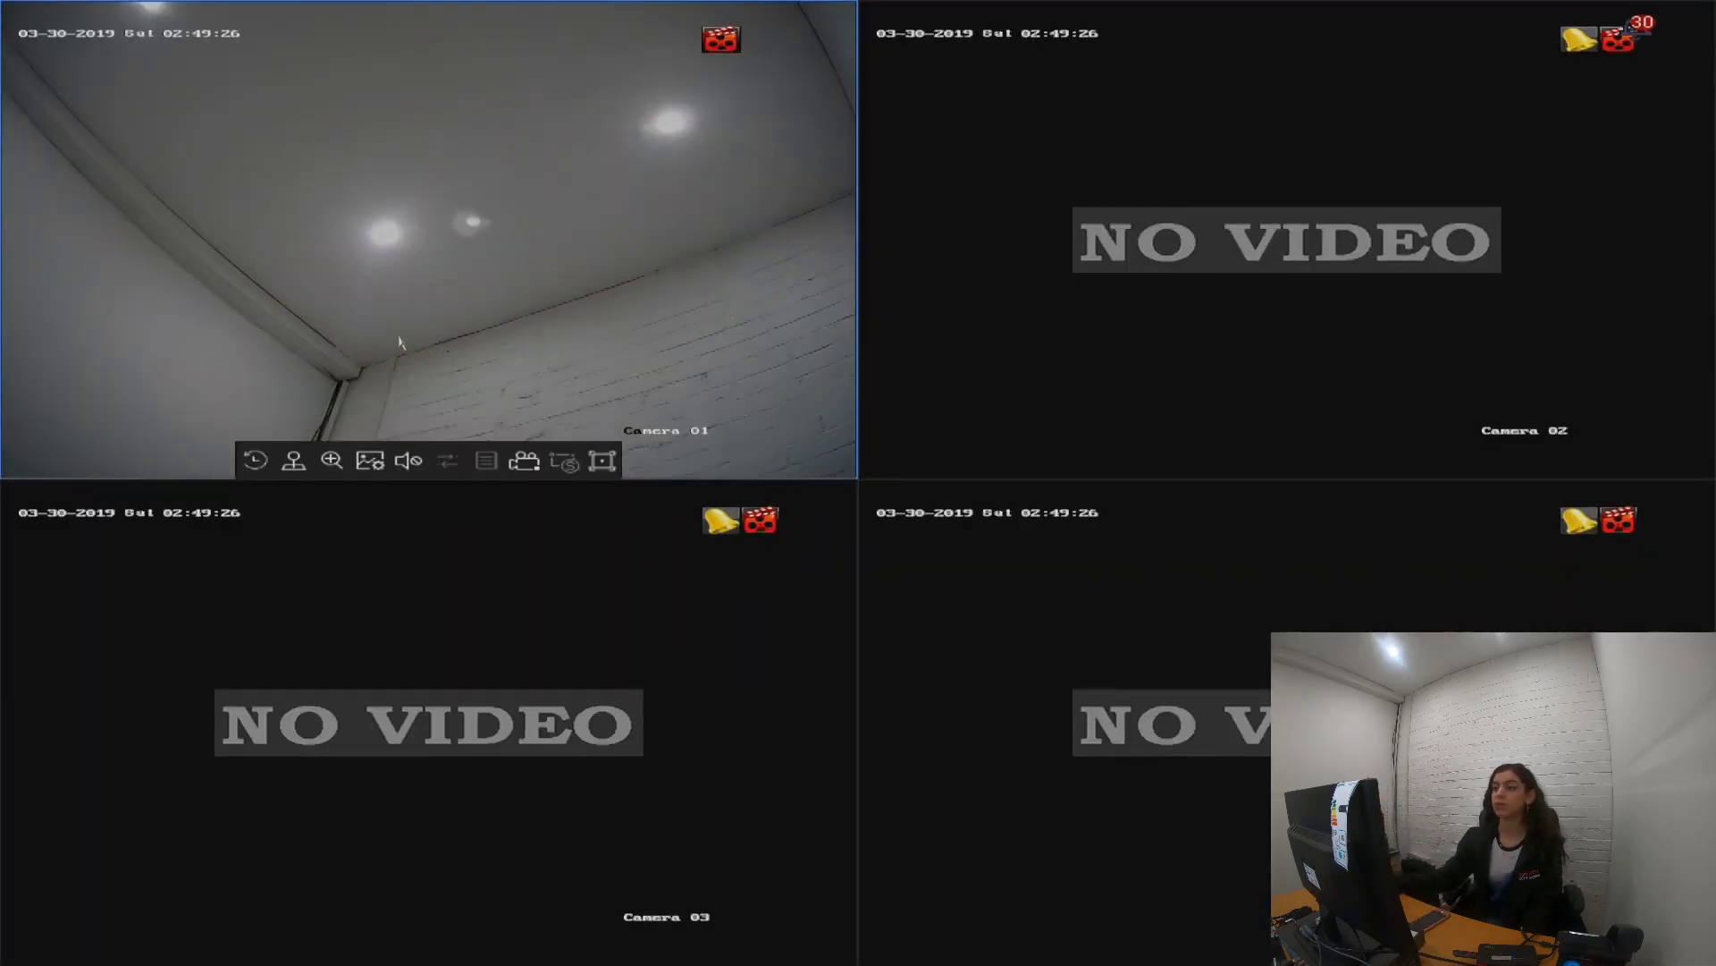
# Step: Bring the menu back over live view and open Camera 01's record schedule
pyautogui.moveTo(1058, 306)
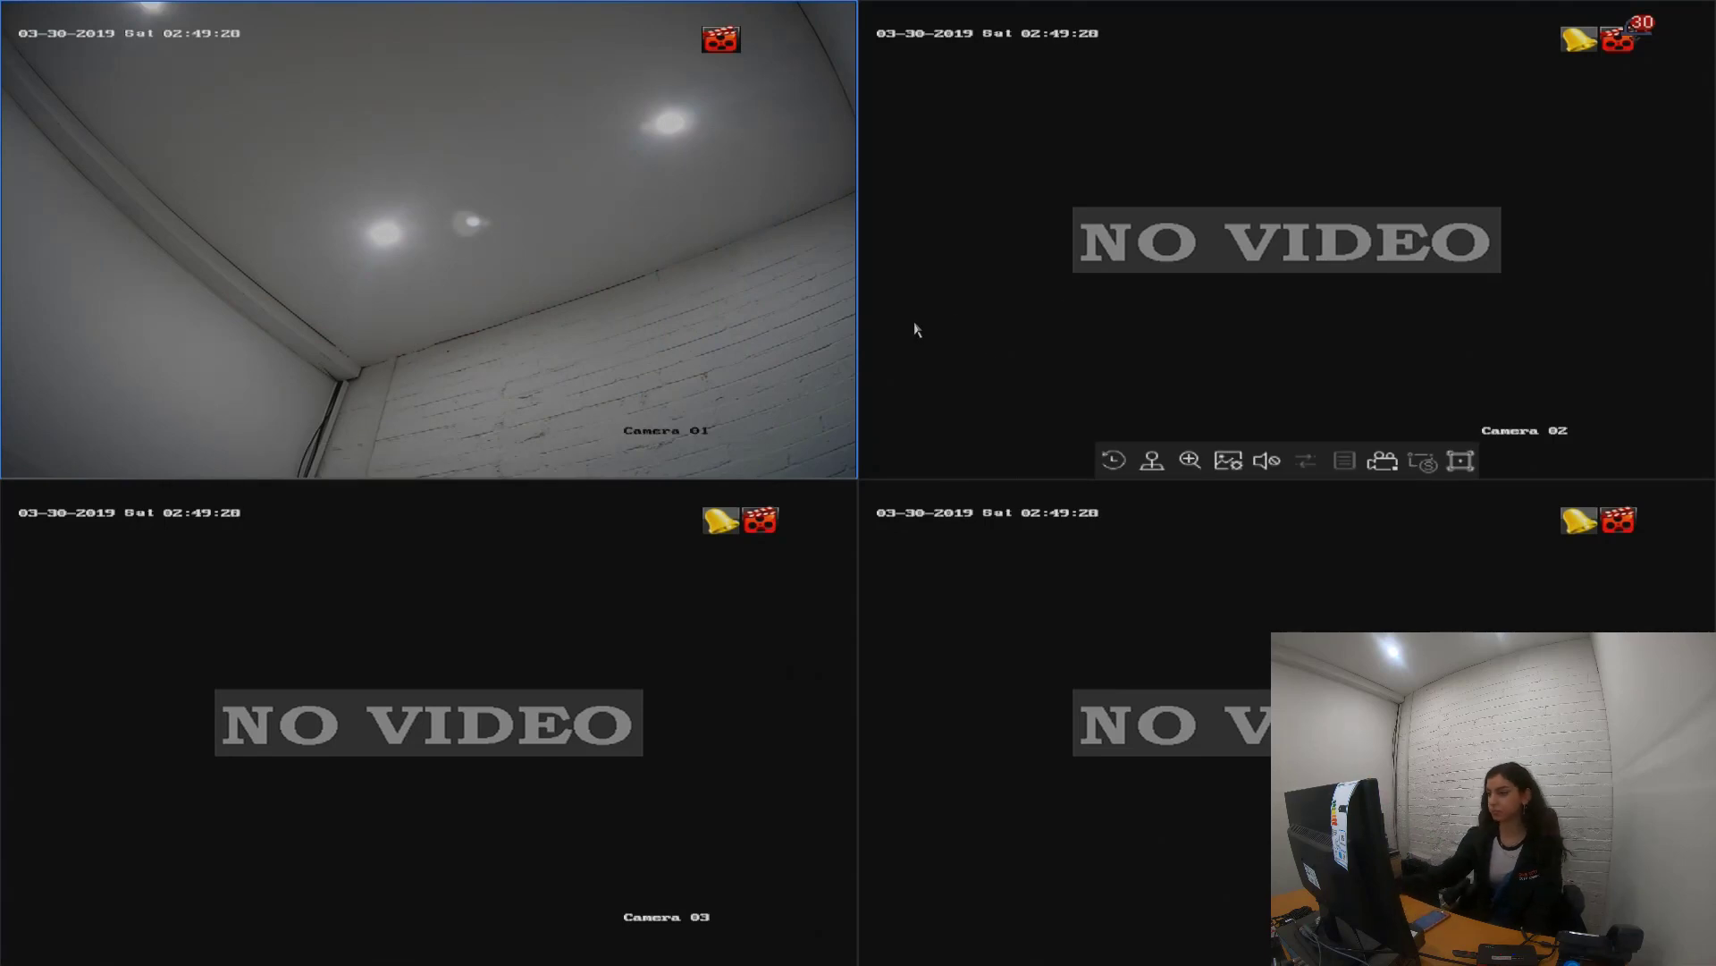
pyautogui.moveTo(456, 309)
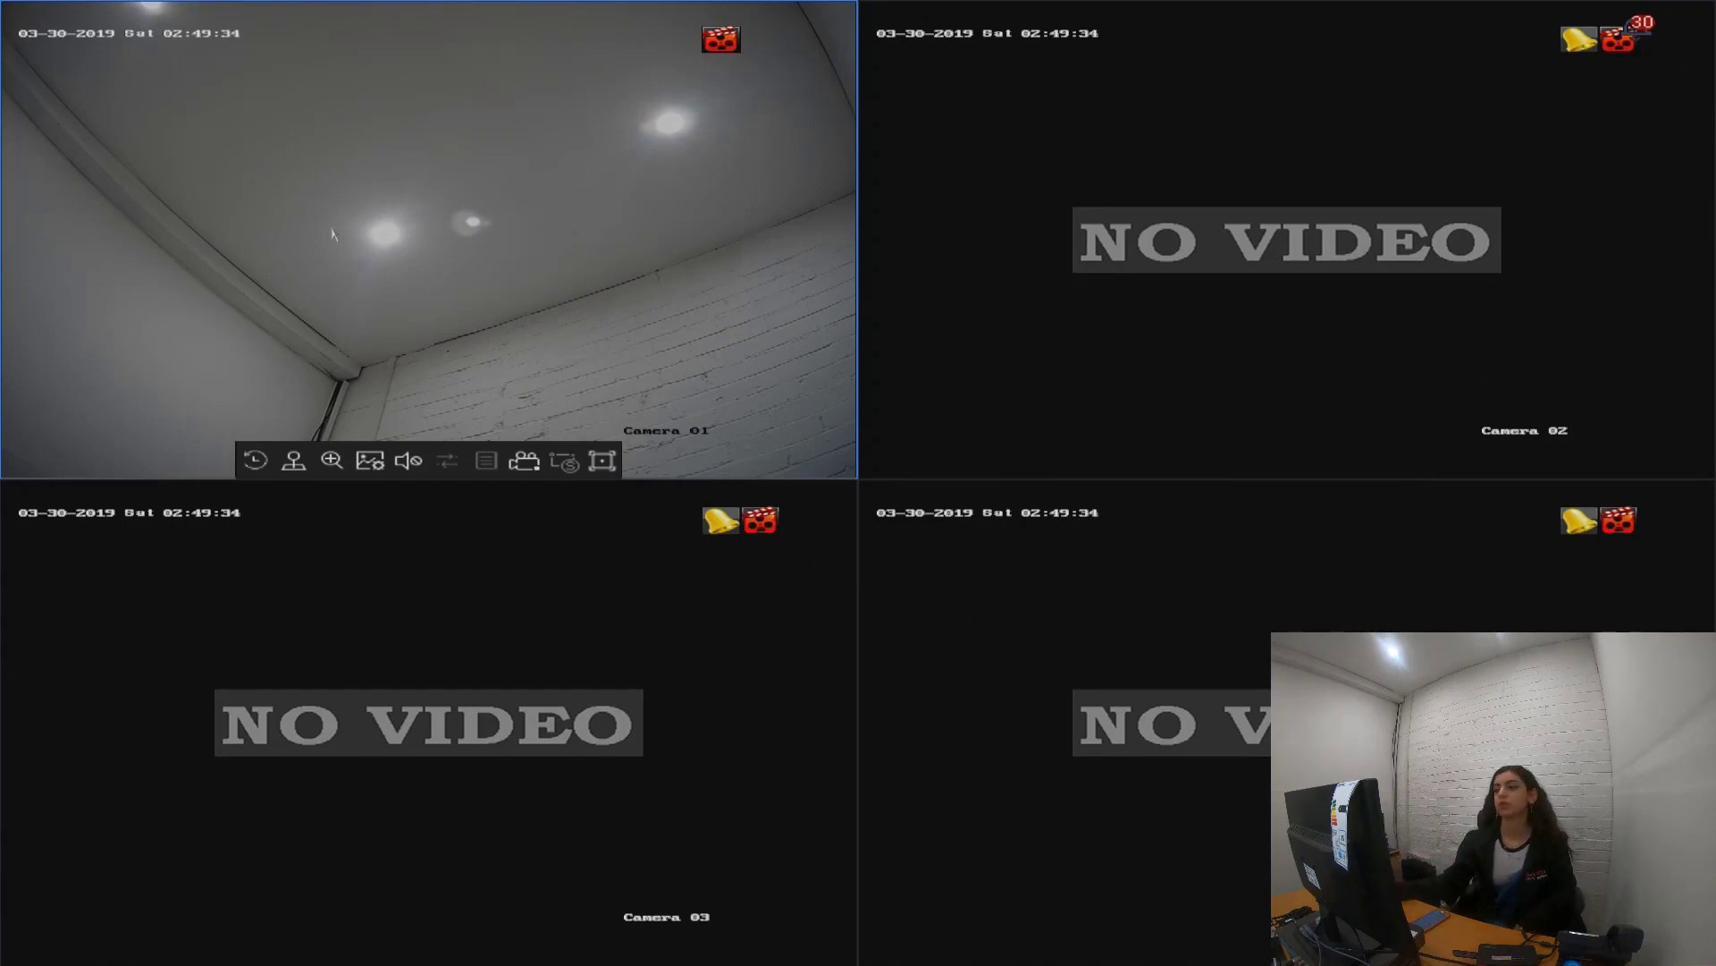
pyautogui.rightClick(231, 204)
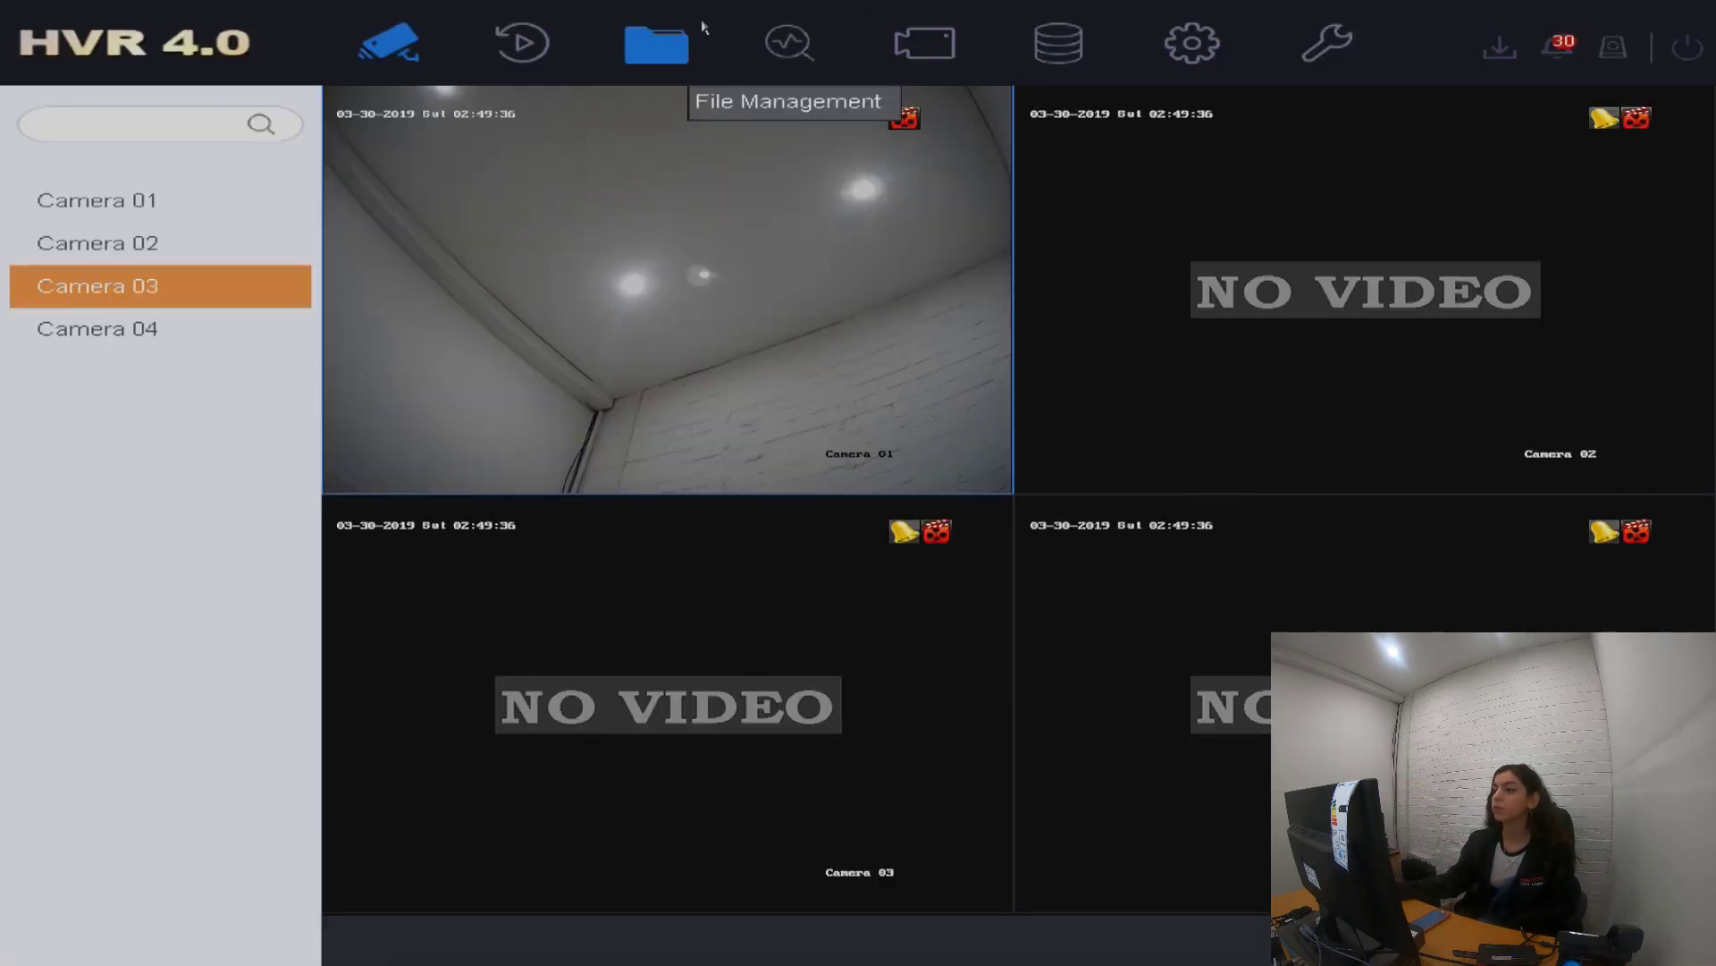
pyautogui.click(1043, 39)
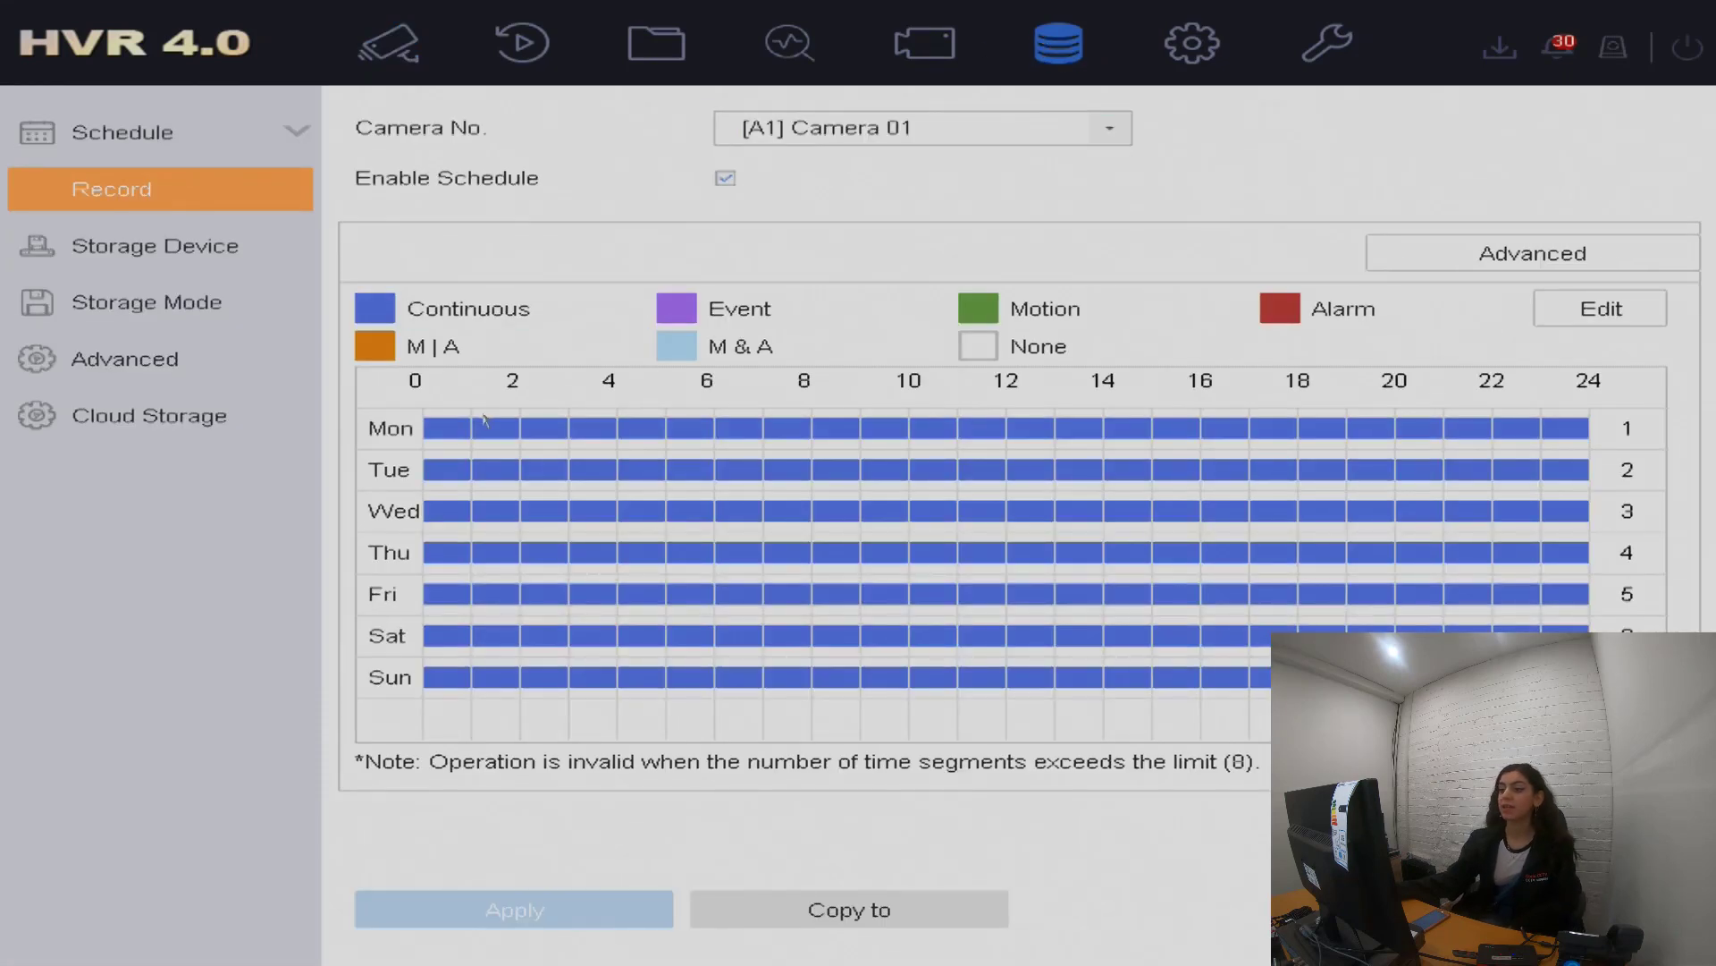
# Step: Paint Motion for 00:00–08:00 and 18:00–24:00 daily, then erase some early-morning slots
pyautogui.click(1046, 308)
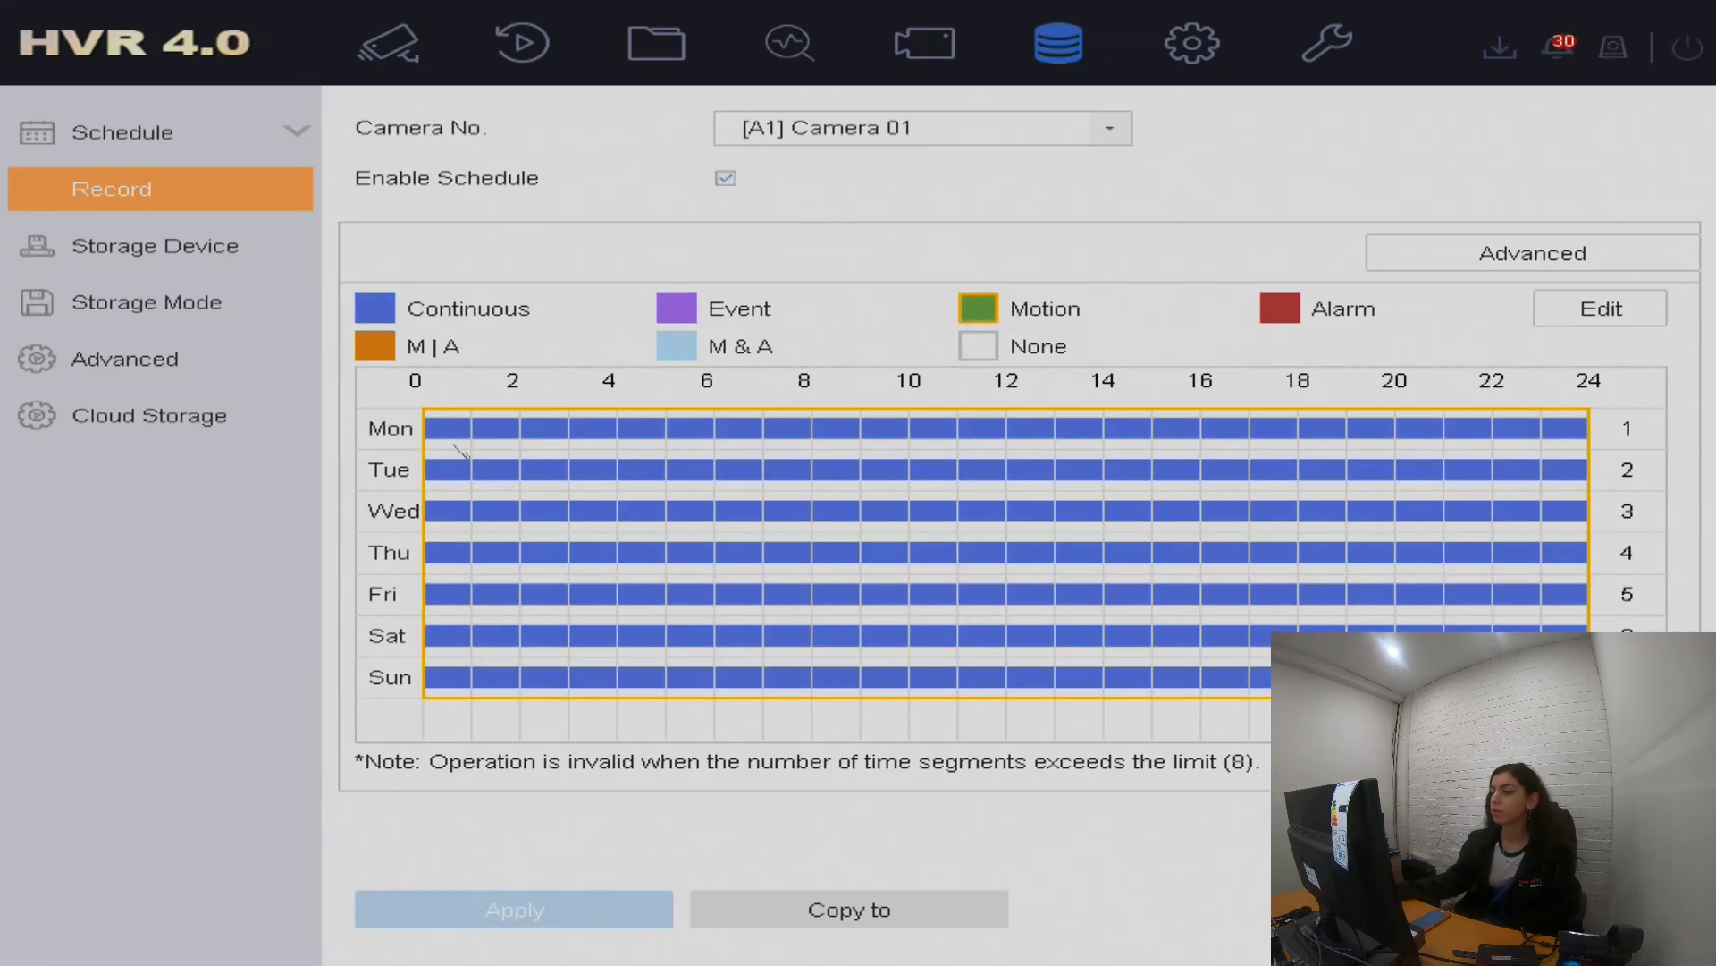
pyautogui.moveTo(452, 416); pyautogui.dragTo(801, 706)
pyautogui.moveTo(1322, 429); pyautogui.dragTo(1563, 662)
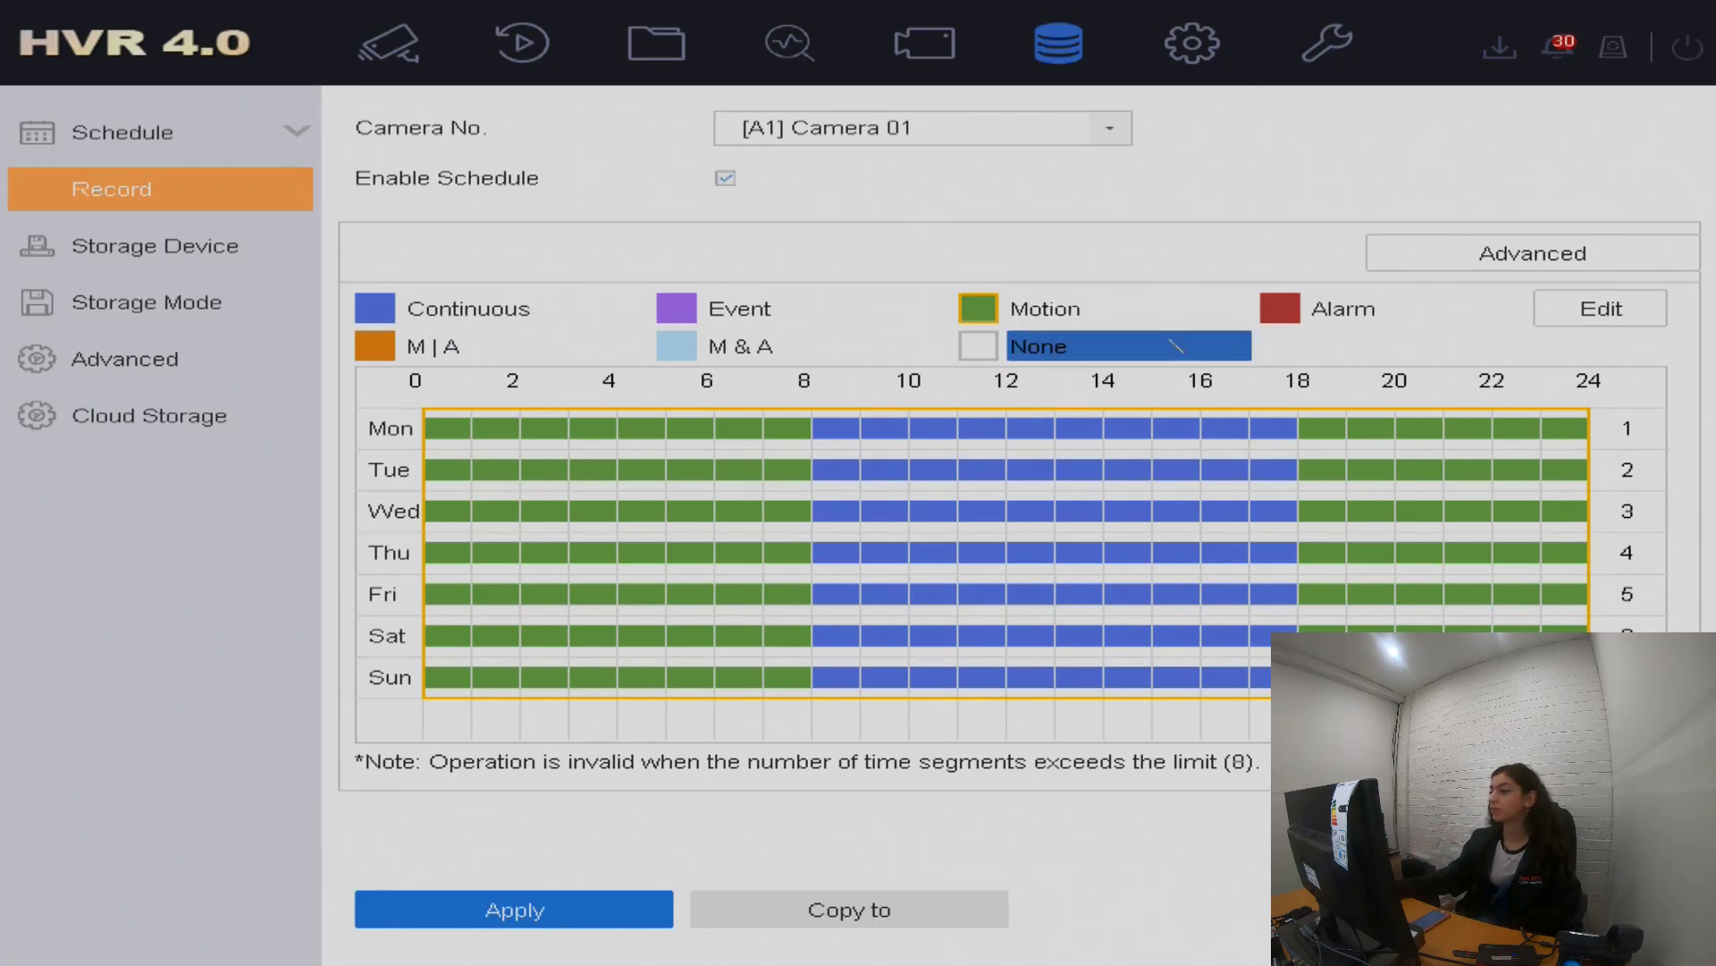
pyautogui.click(979, 346)
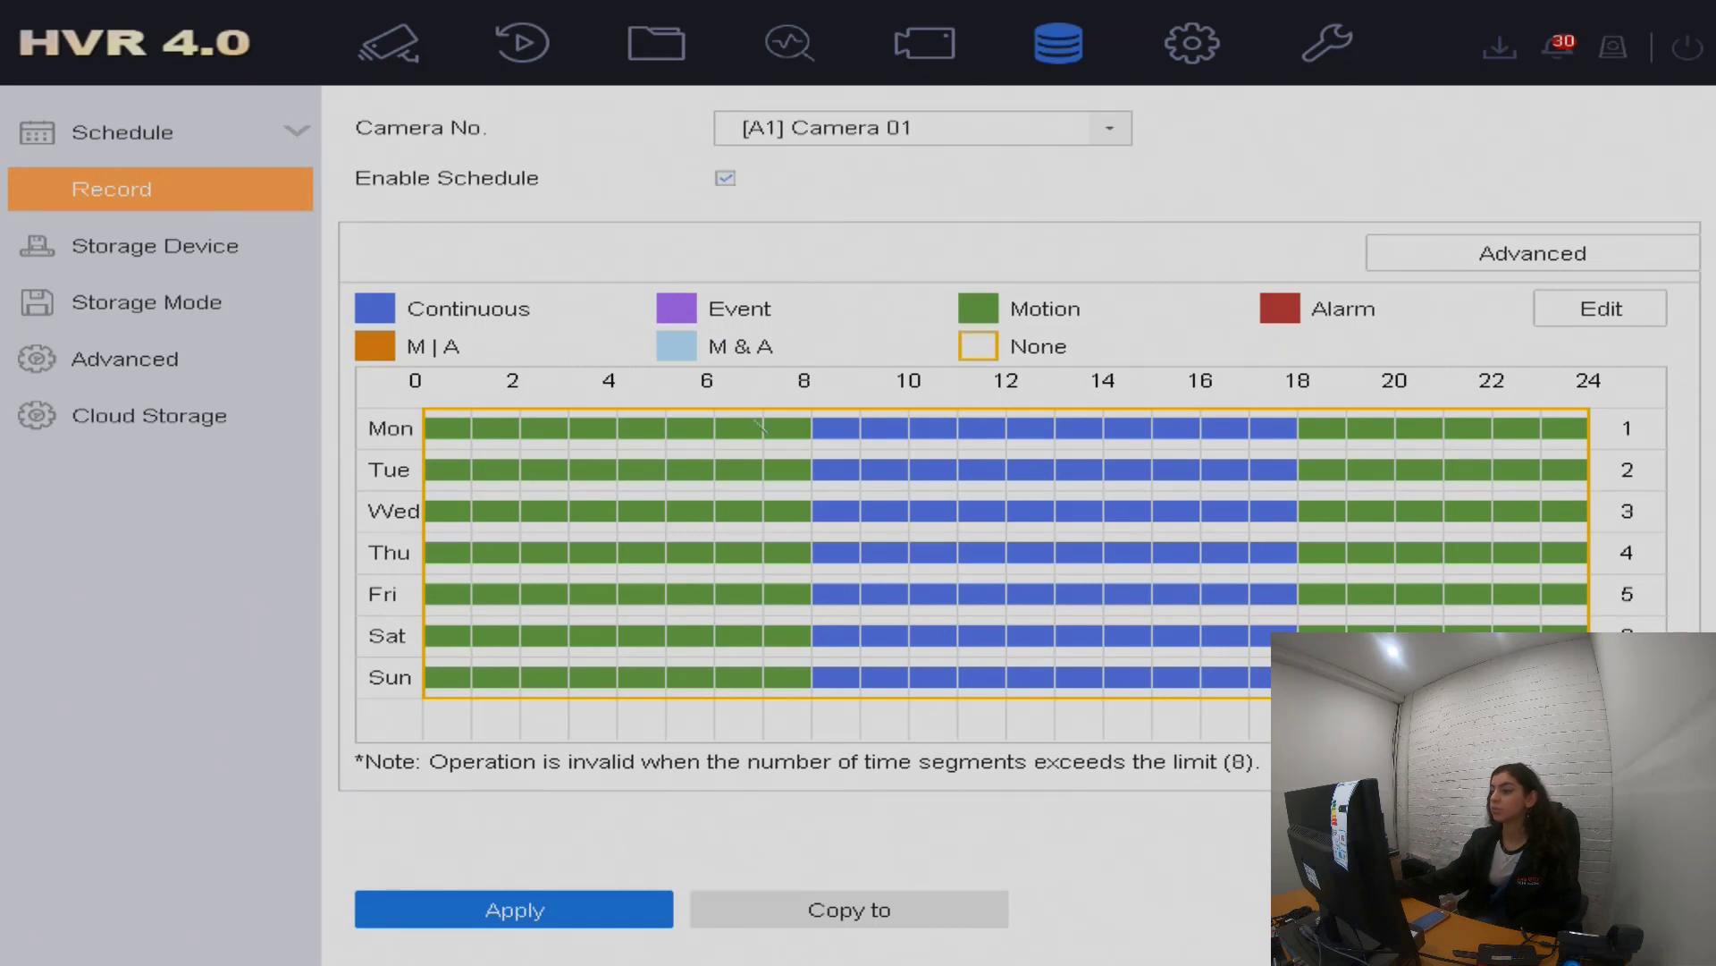
pyautogui.moveTo(758, 425)
pyautogui.mouseDown()
pyautogui.moveTo(769, 559)
pyautogui.moveTo(786, 549)
pyautogui.moveTo(796, 577)
pyautogui.moveTo(765, 605)
pyautogui.mouseUp()
# Step: Paint Motion across the entire Mon–Sun 0–24 grid and apply
pyautogui.click(978, 308)
pyautogui.moveTo(444, 435); pyautogui.dragTo(1573, 681)
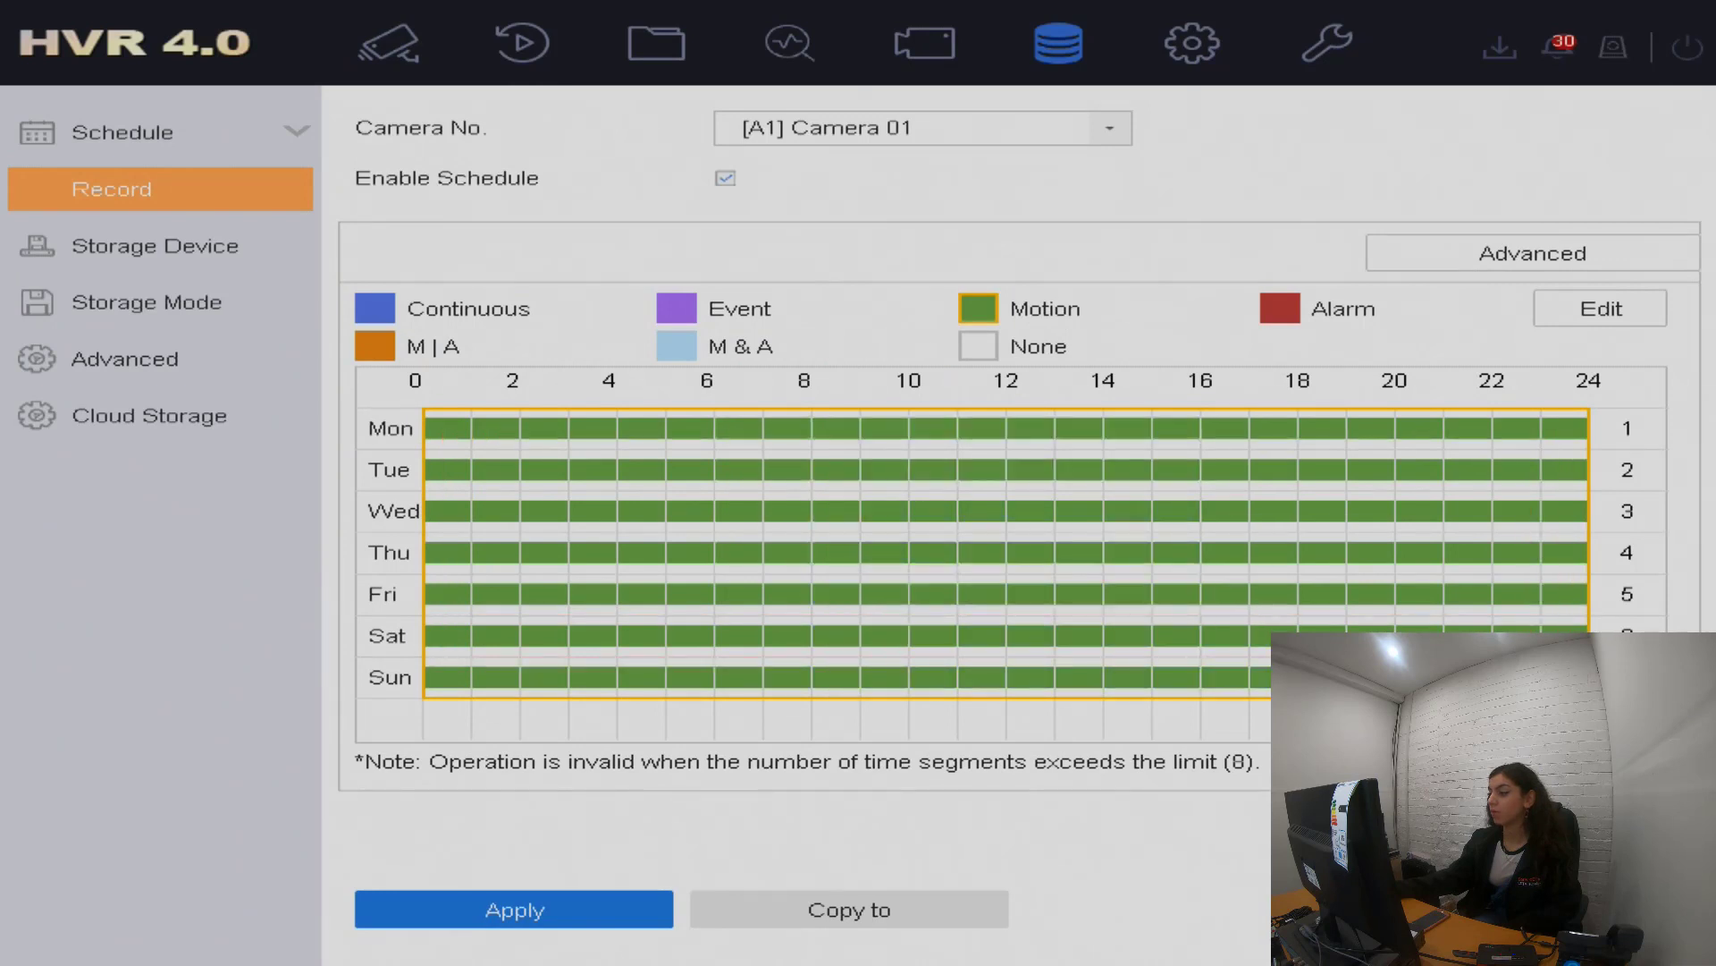
pyautogui.click(581, 898)
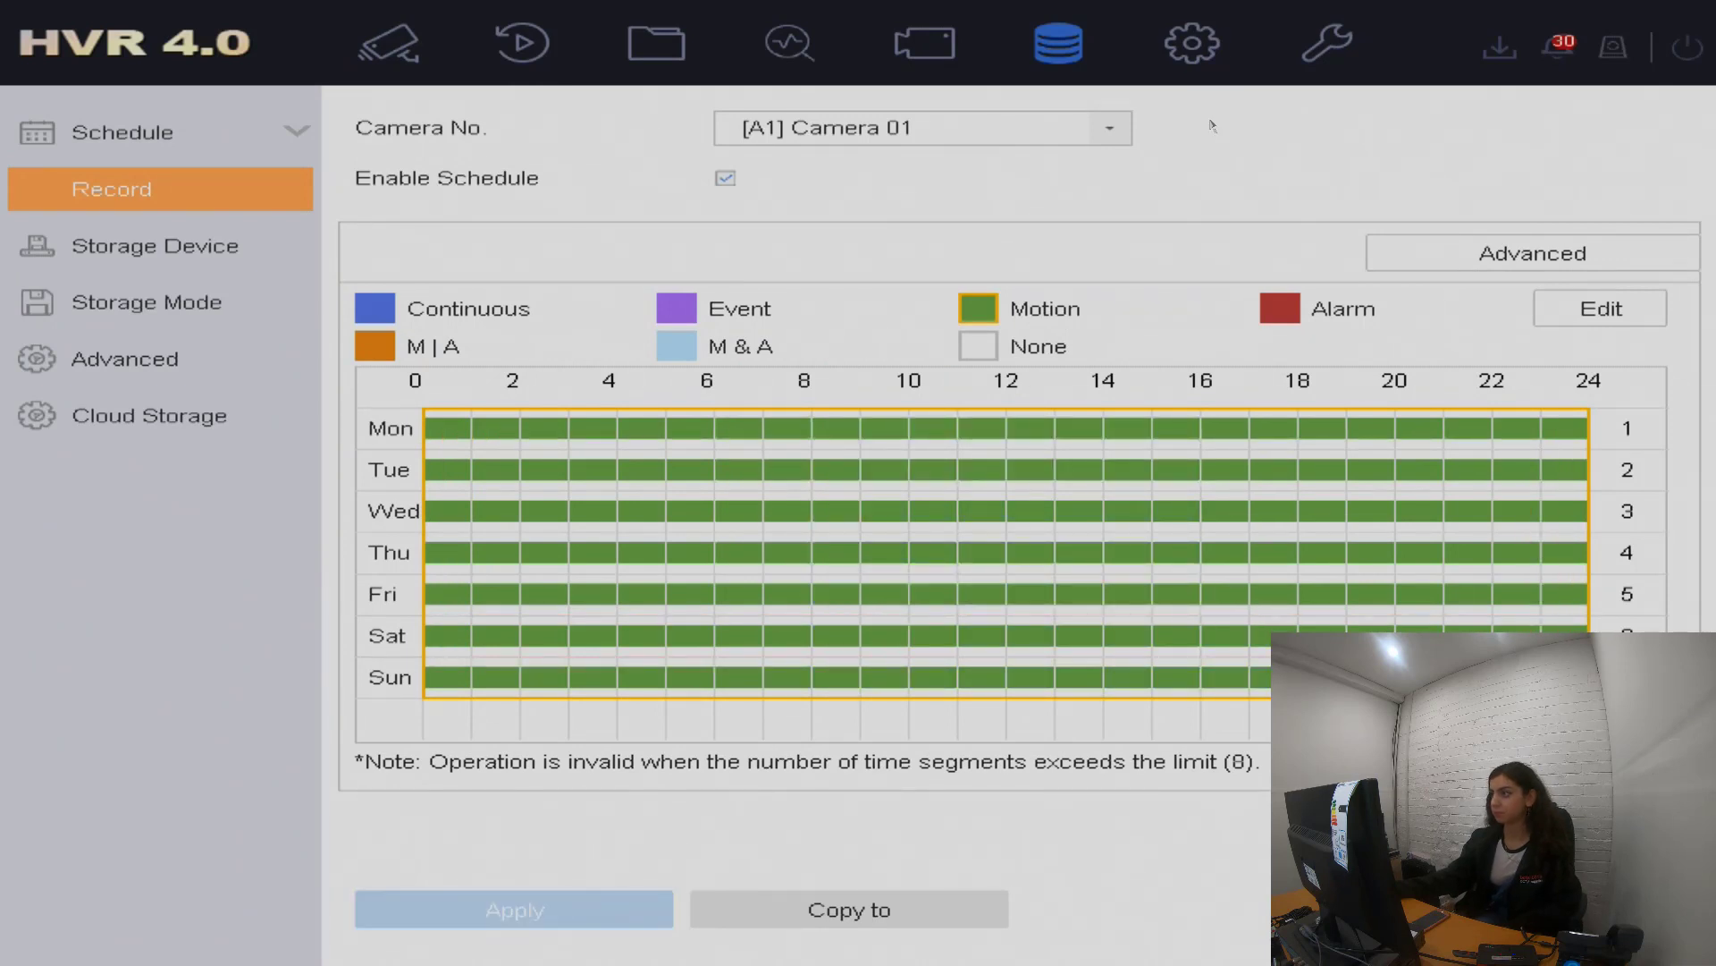
# Step: Re-enable Camera 01's motion detection, apply, and return to live view on Camera 01
pyautogui.click(1198, 49)
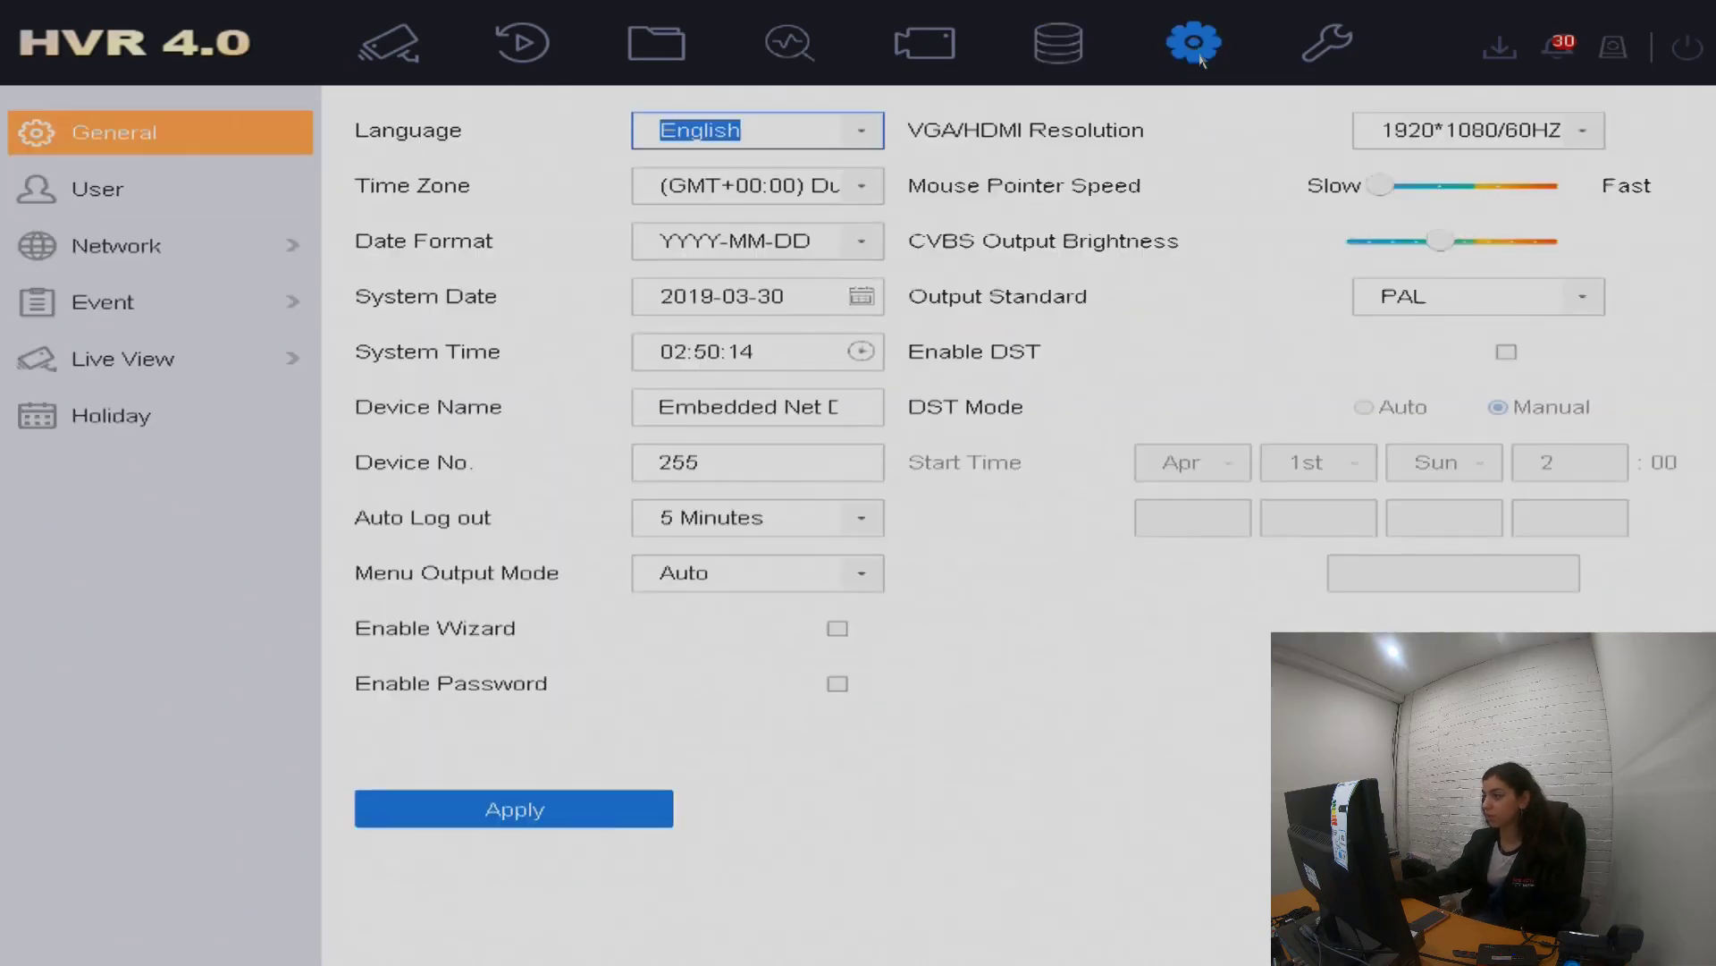
pyautogui.click(58, 309)
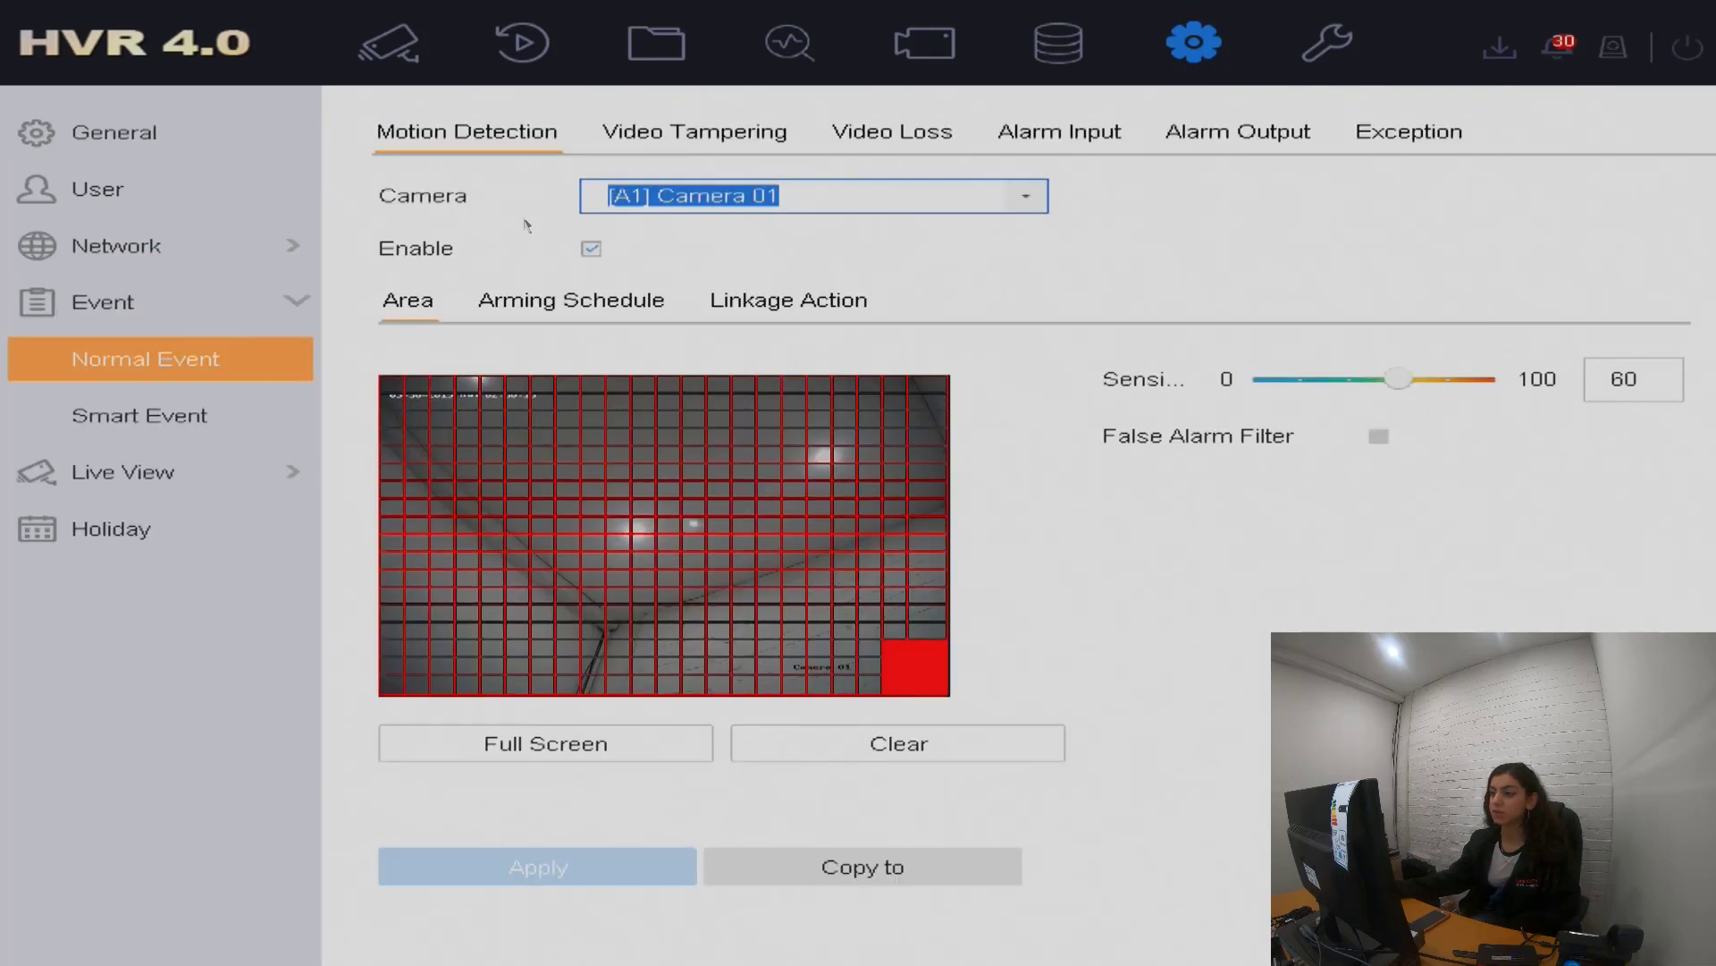
pyautogui.click(597, 261)
pyautogui.click(597, 261)
pyautogui.click(579, 866)
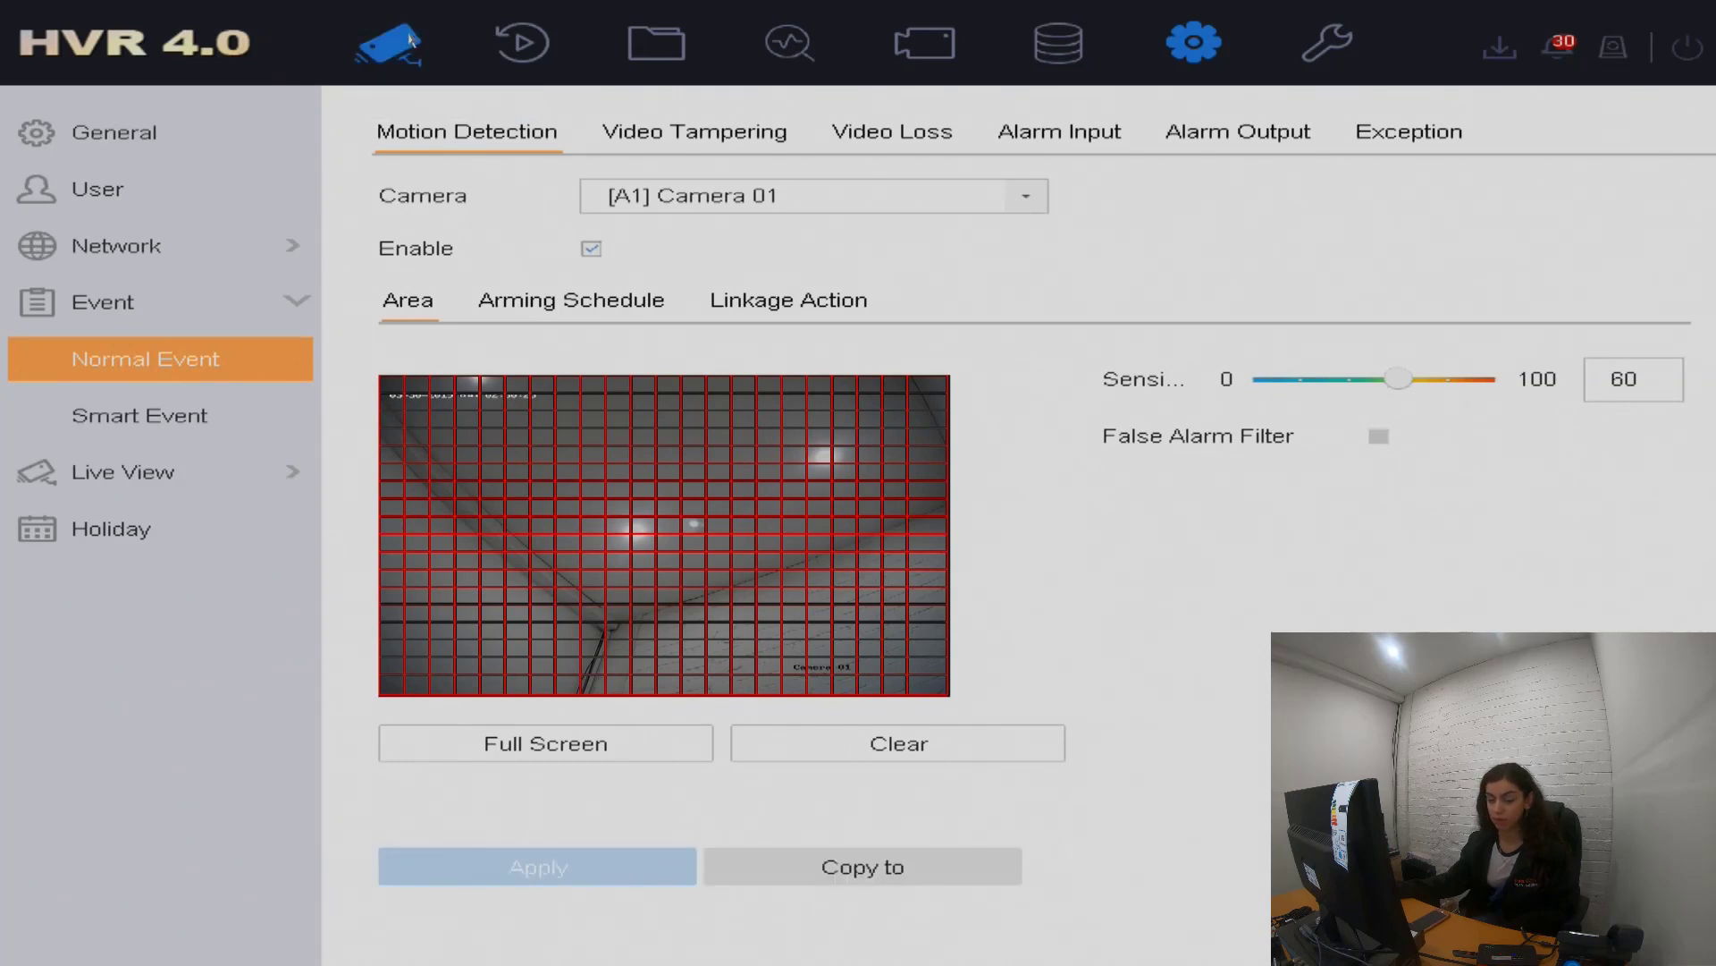
pyautogui.click(410, 39)
pyautogui.click(503, 293)
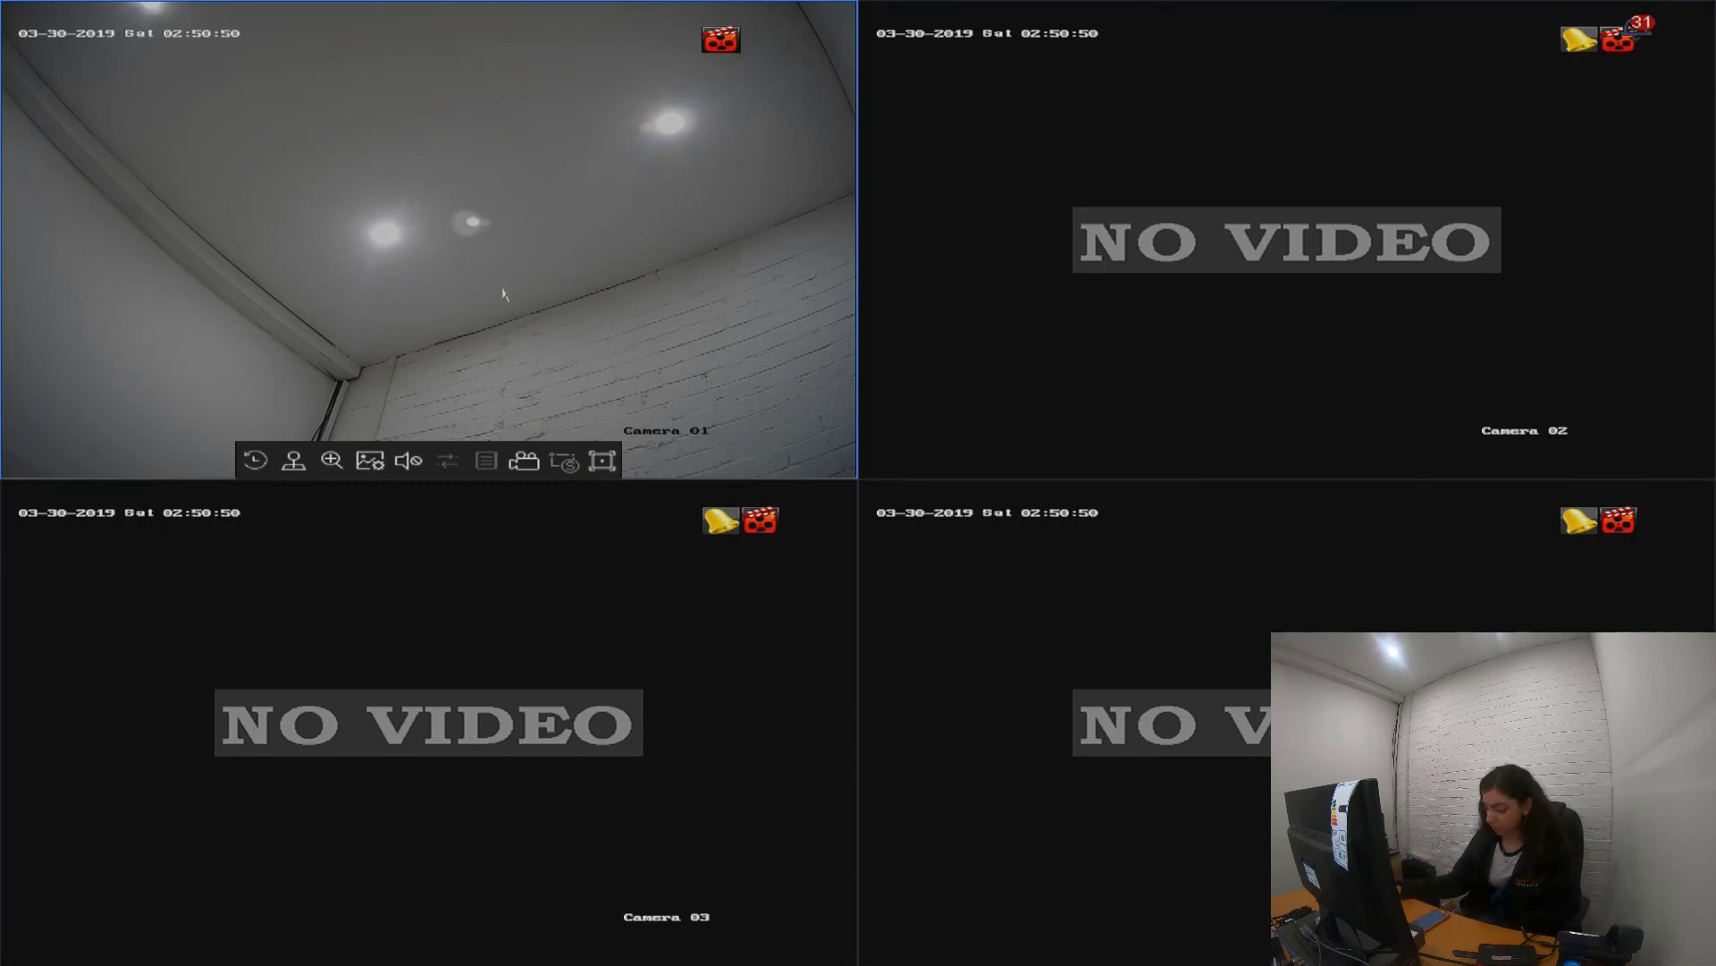
# Step: Play back Camera 01's 30 March 2019 footage and pause it at 02:10:02
pyautogui.rightClick(452, 19)
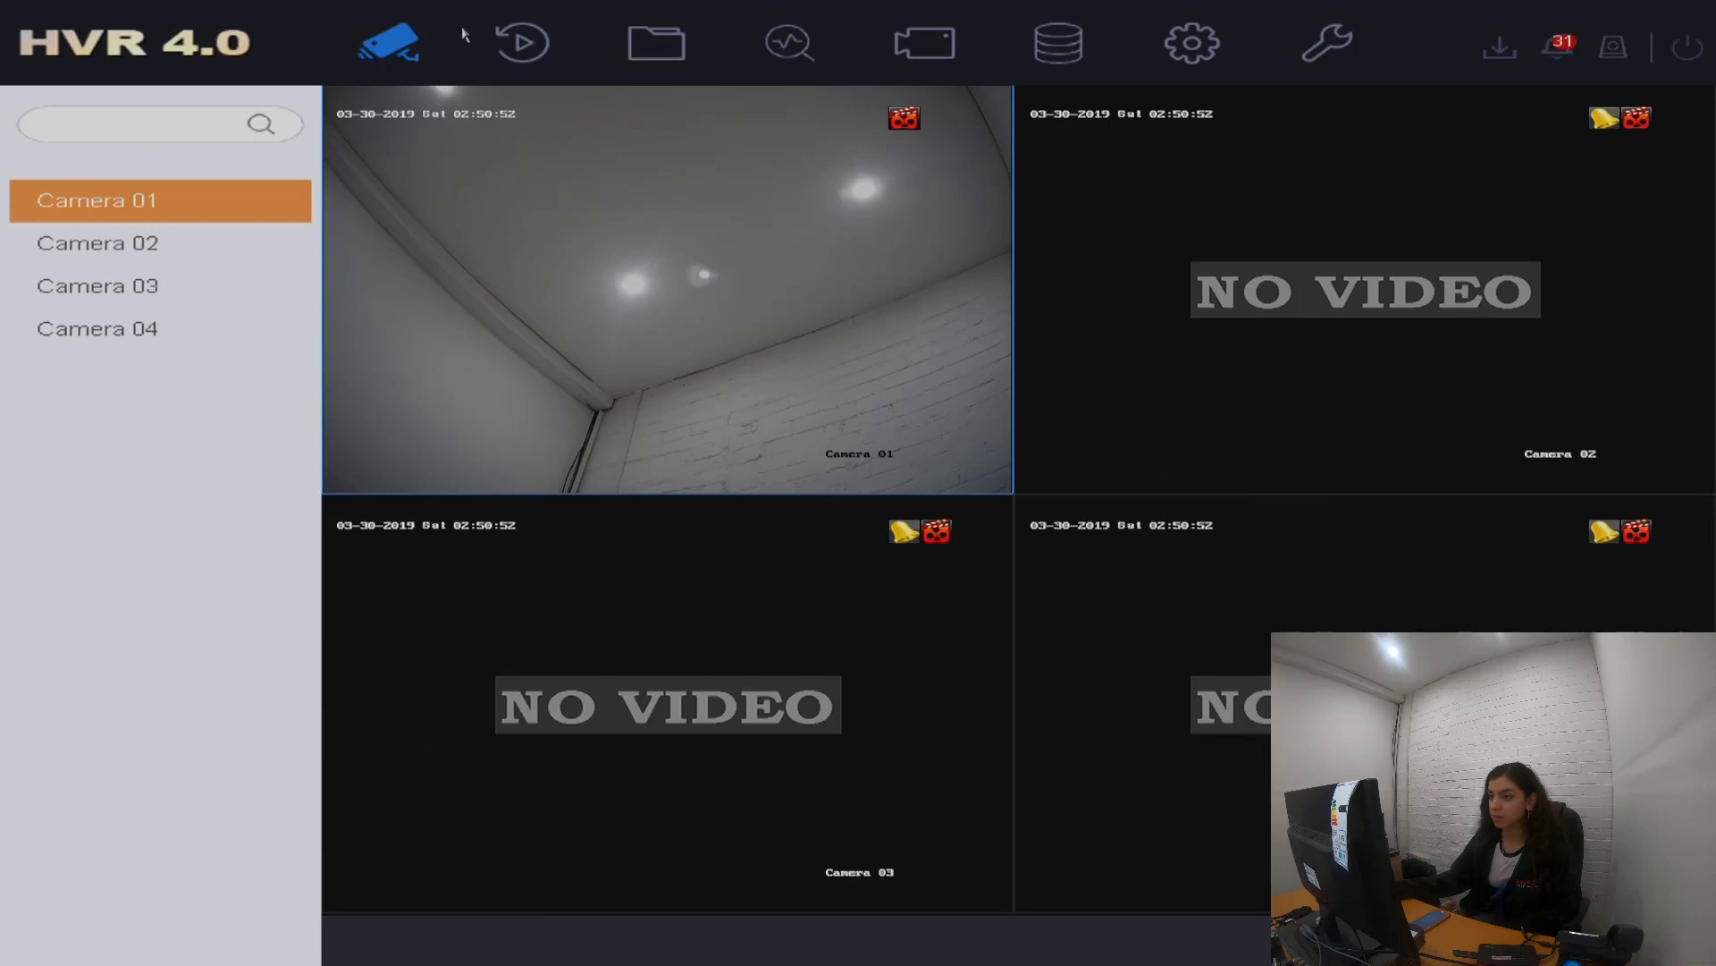
pyautogui.click(525, 39)
pyautogui.click(149, 239)
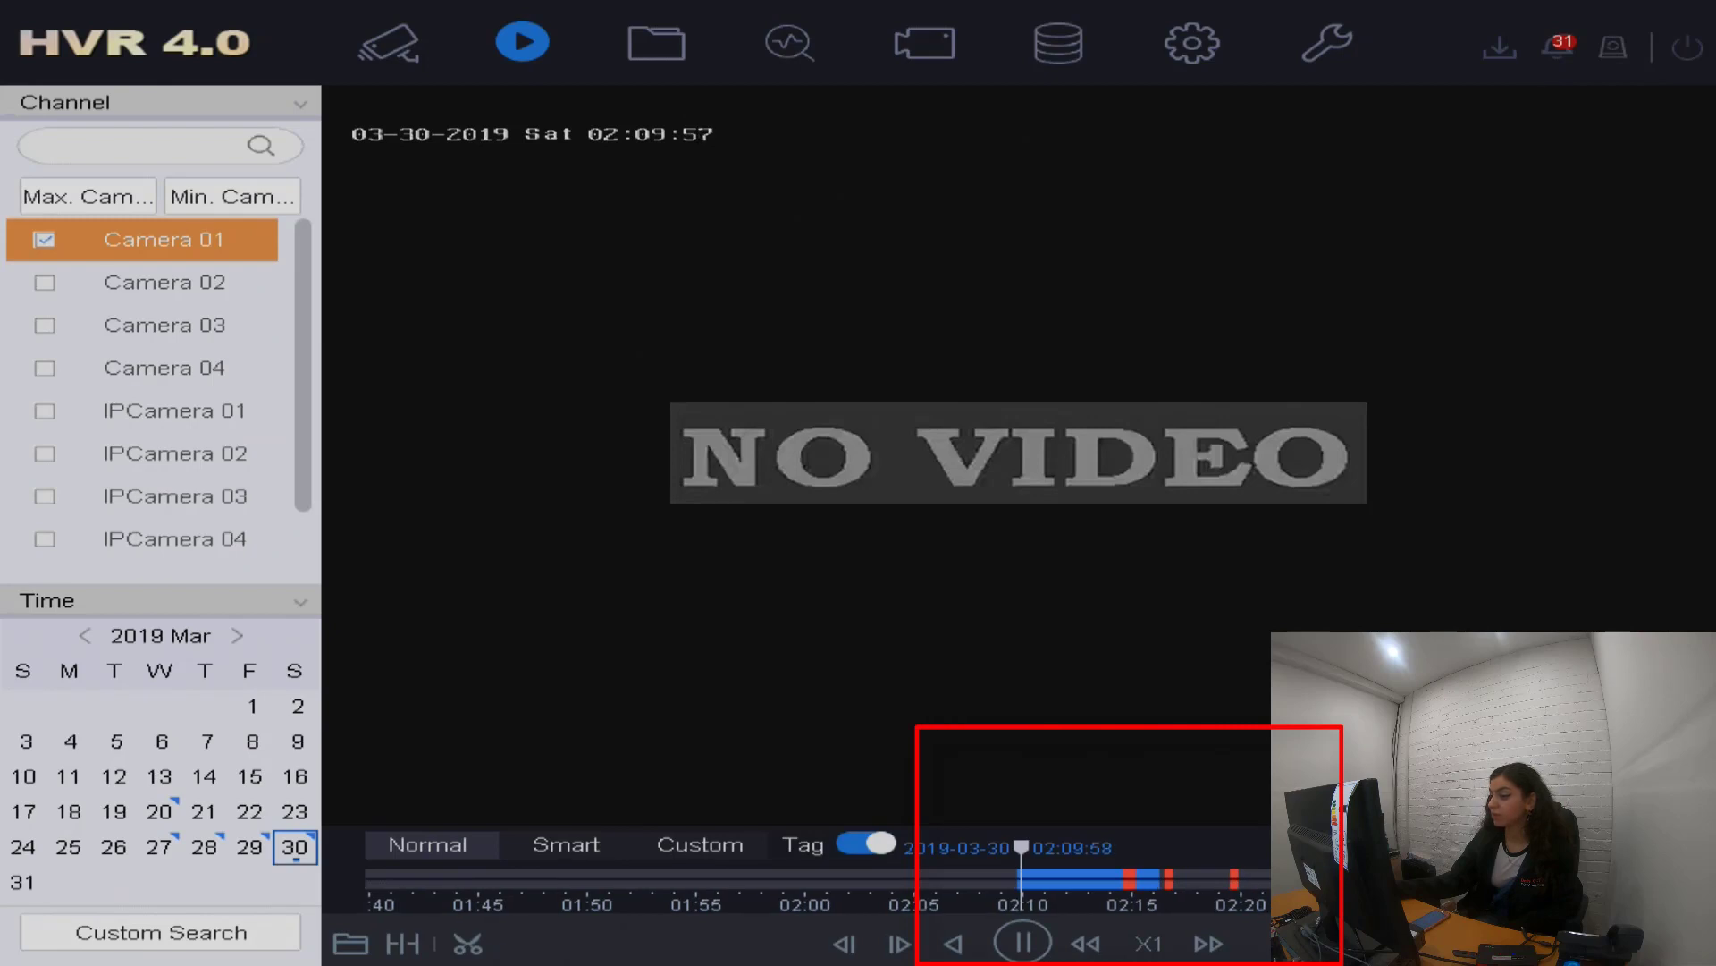
pyautogui.click(1026, 946)
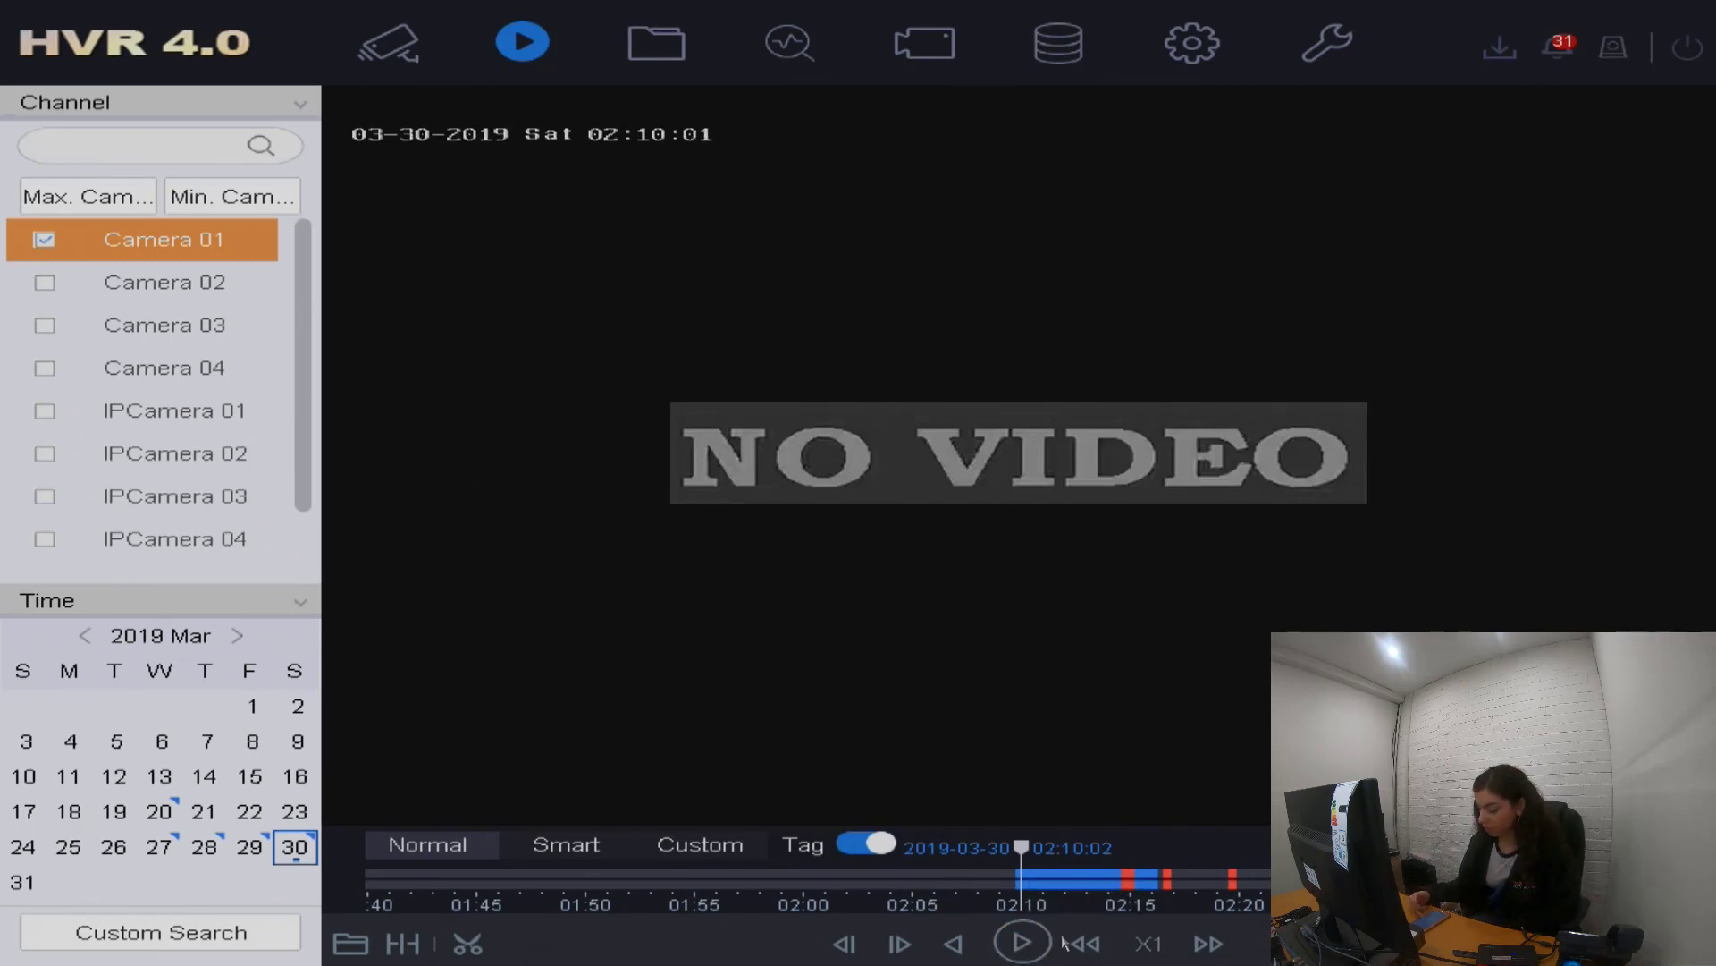
# Step: Tick Audible Warning in Camera 01's motion detection Linkage Action, apply it, and return to full-screen live view
pyautogui.click(1189, 56)
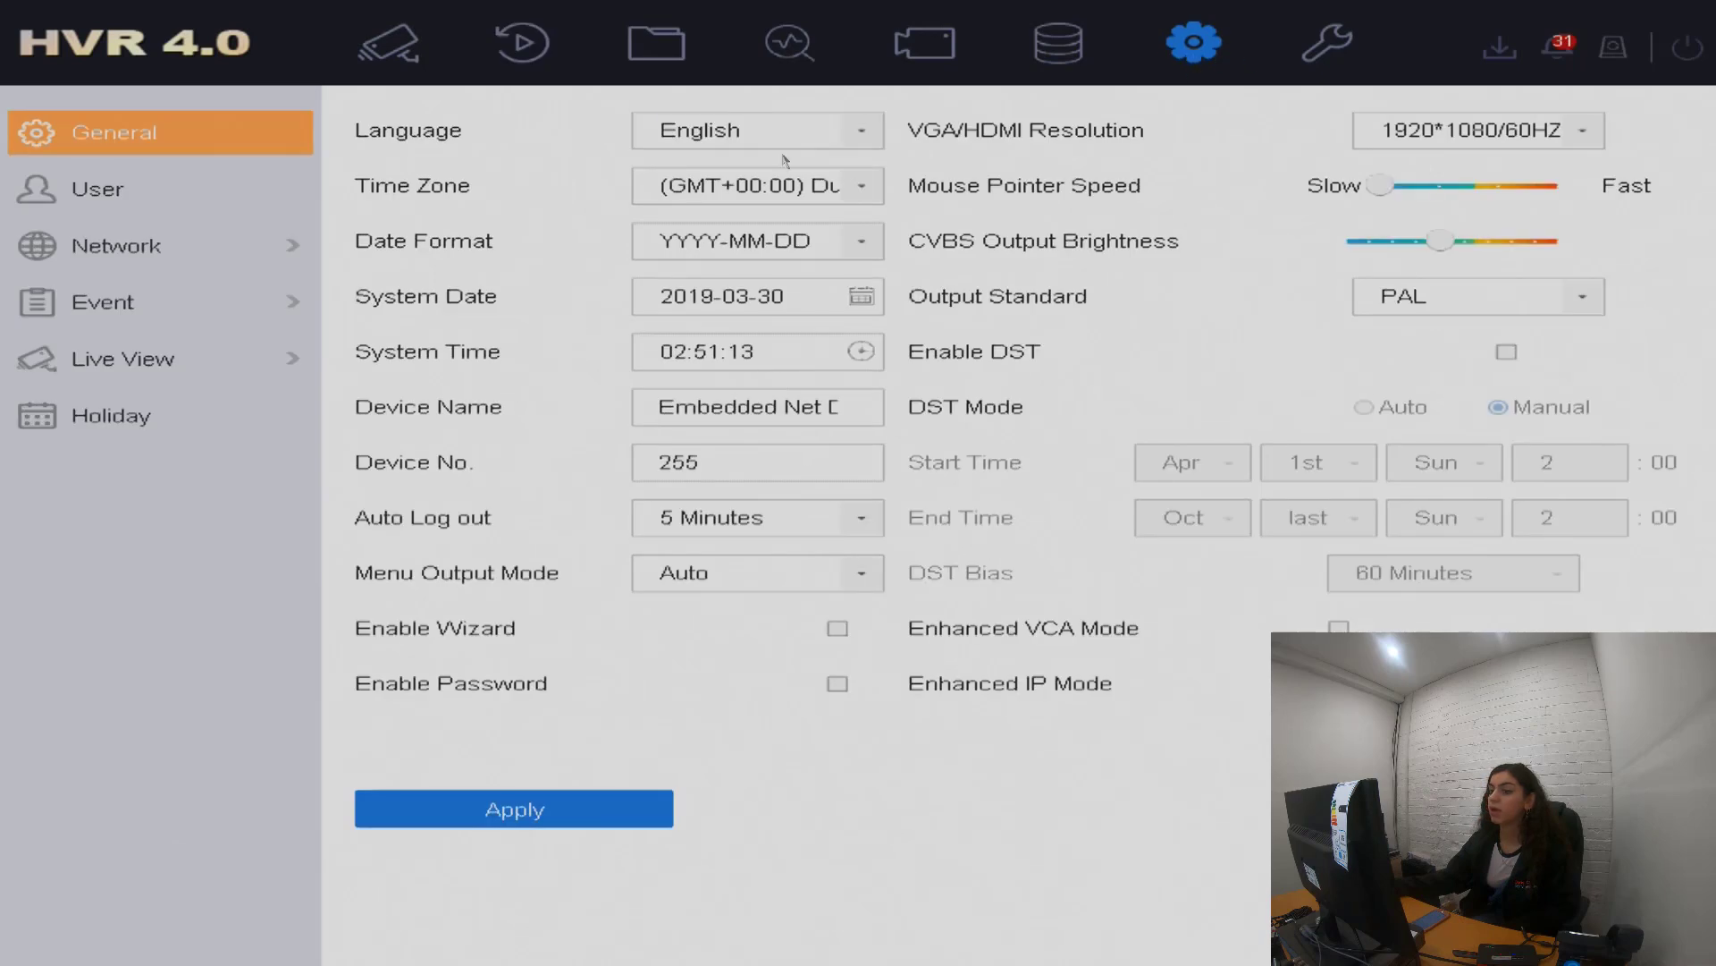
pyautogui.click(164, 288)
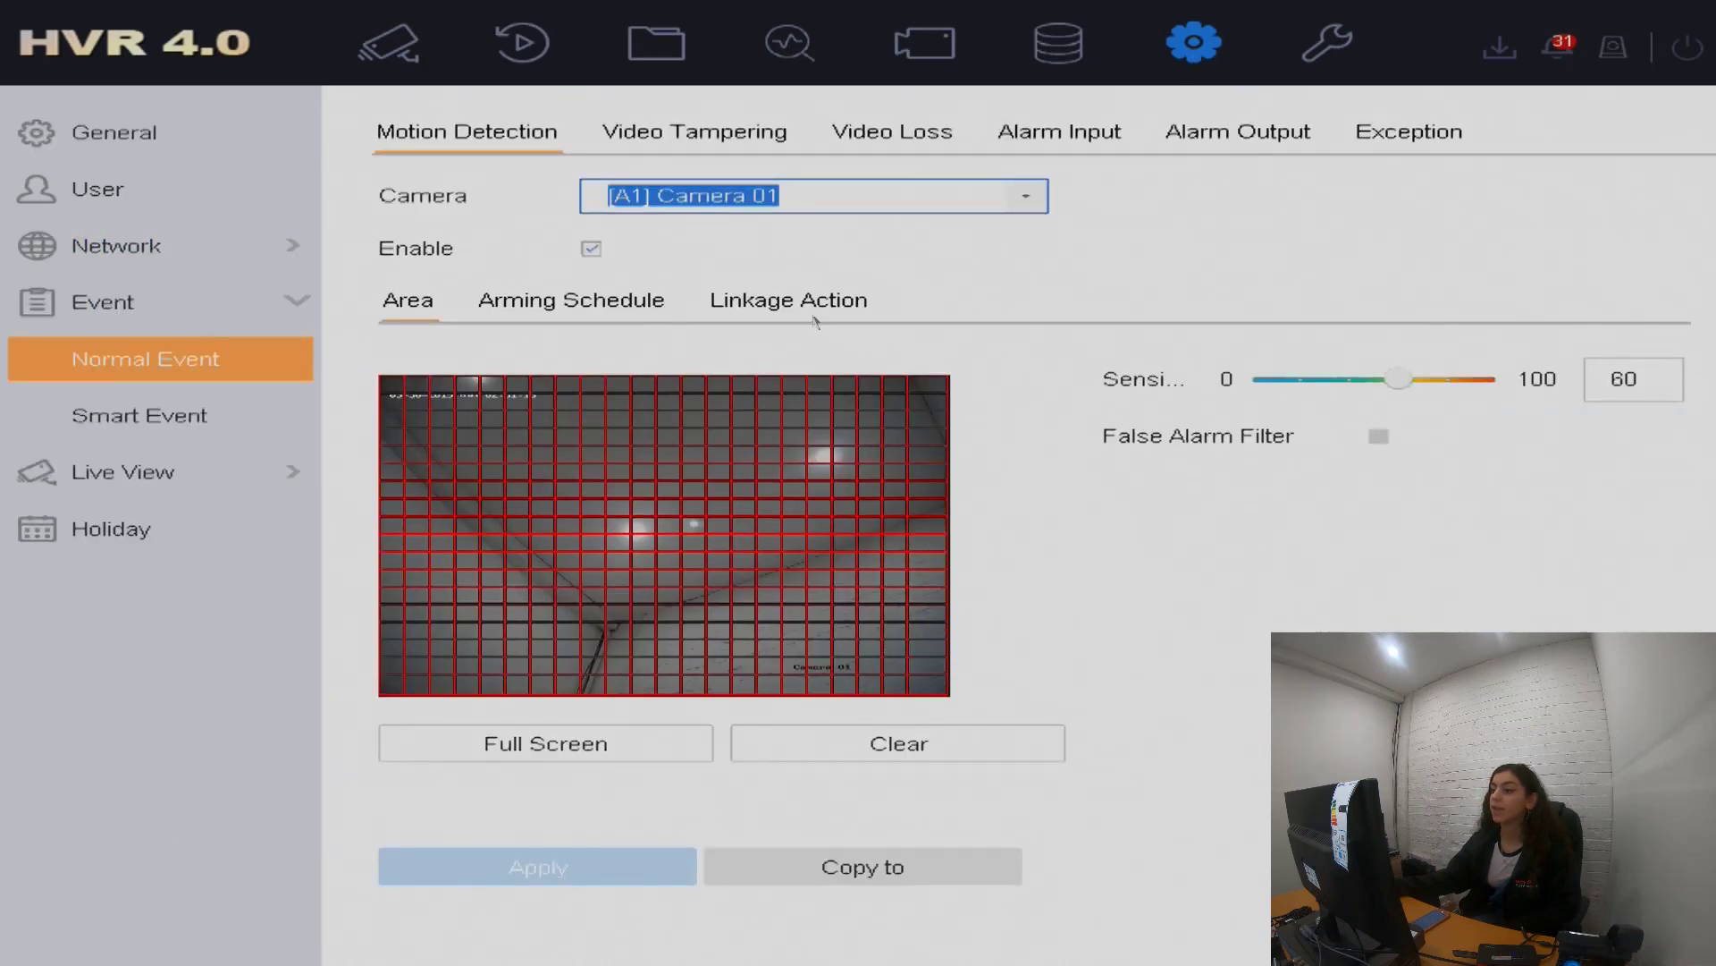
pyautogui.click(755, 302)
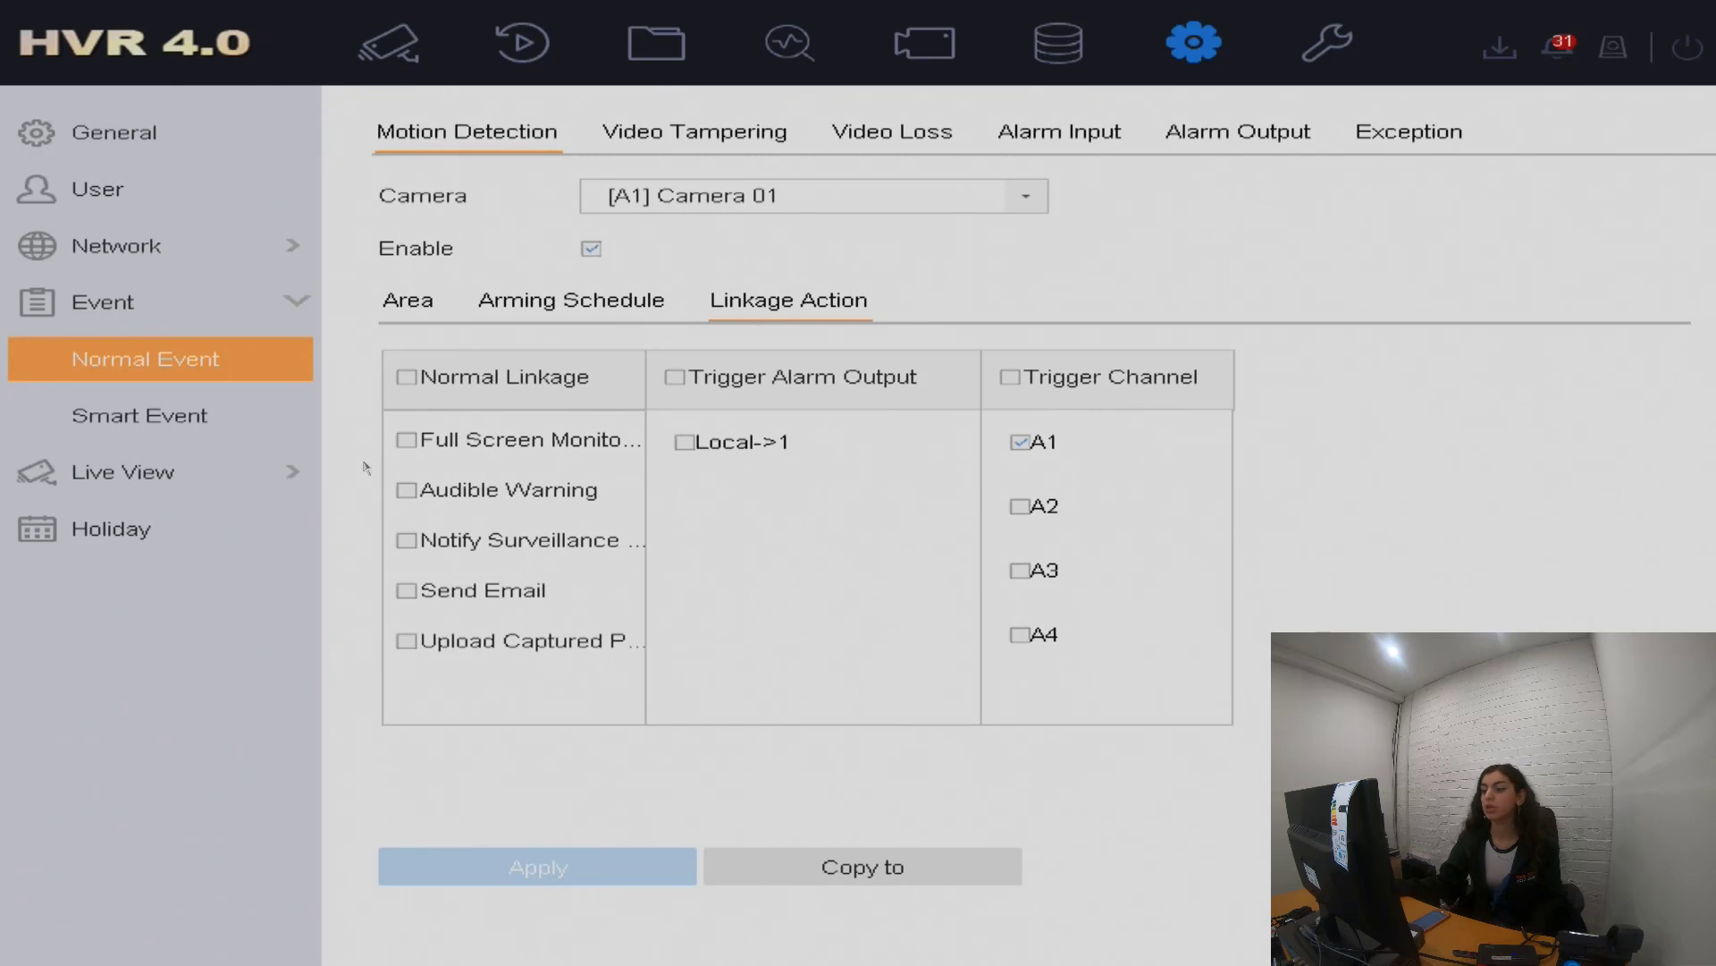
pyautogui.click(432, 492)
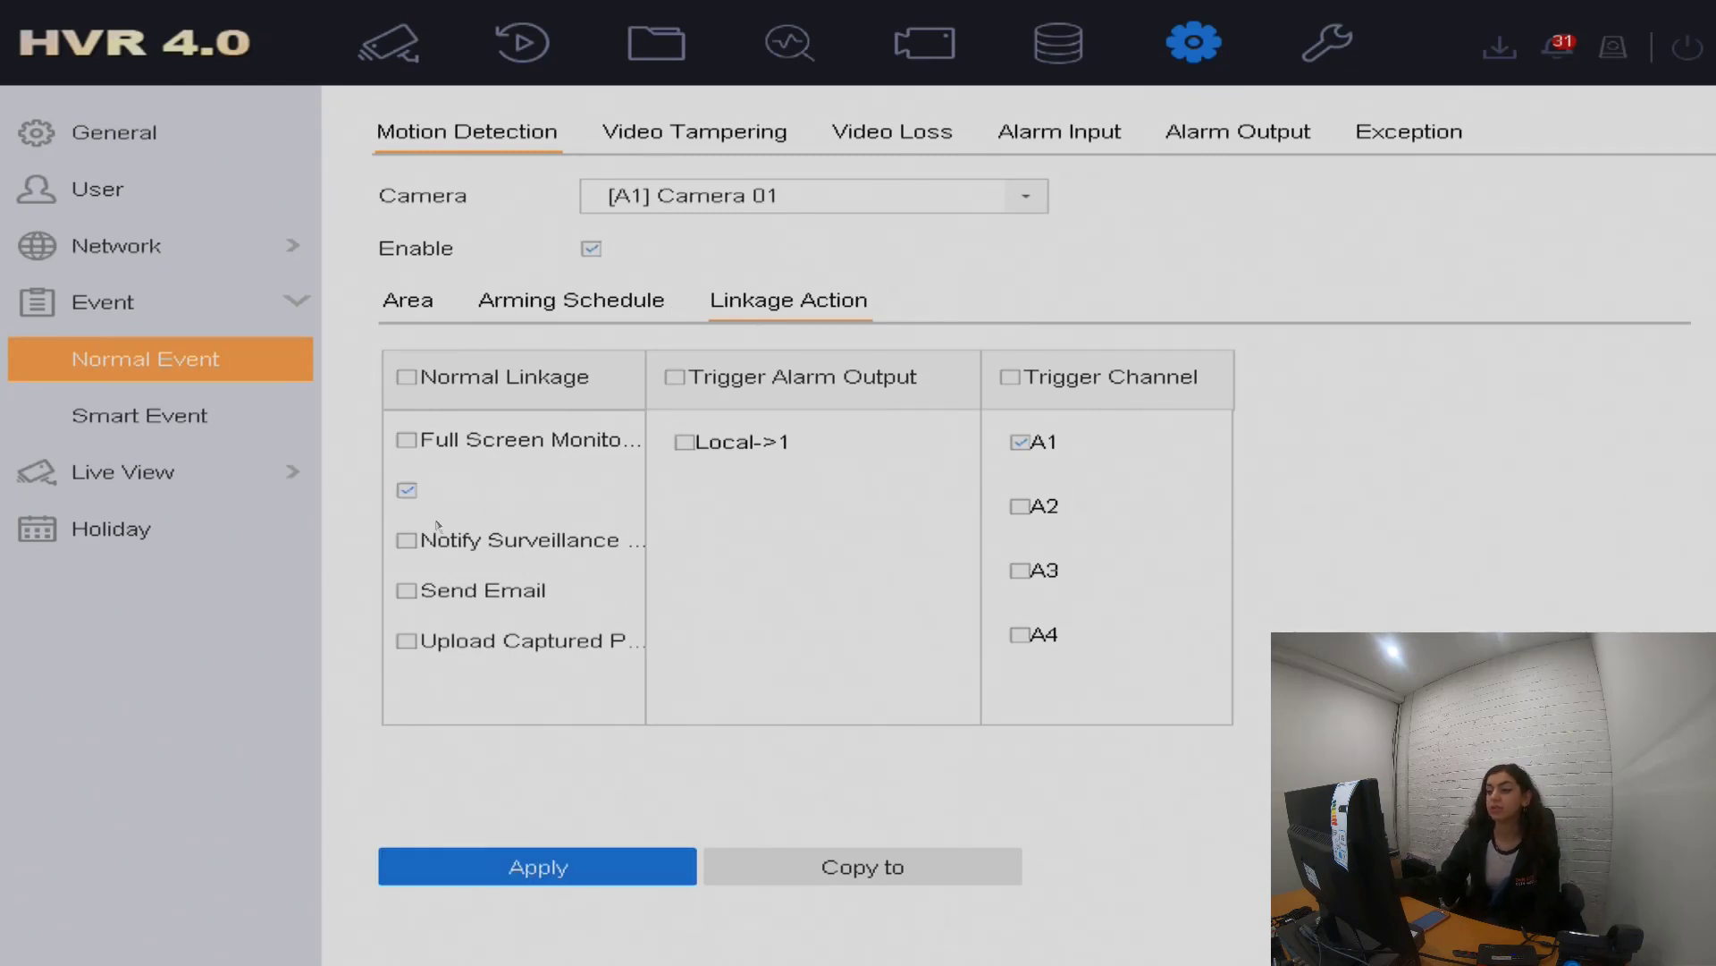
pyautogui.click(532, 876)
pyautogui.click(375, 53)
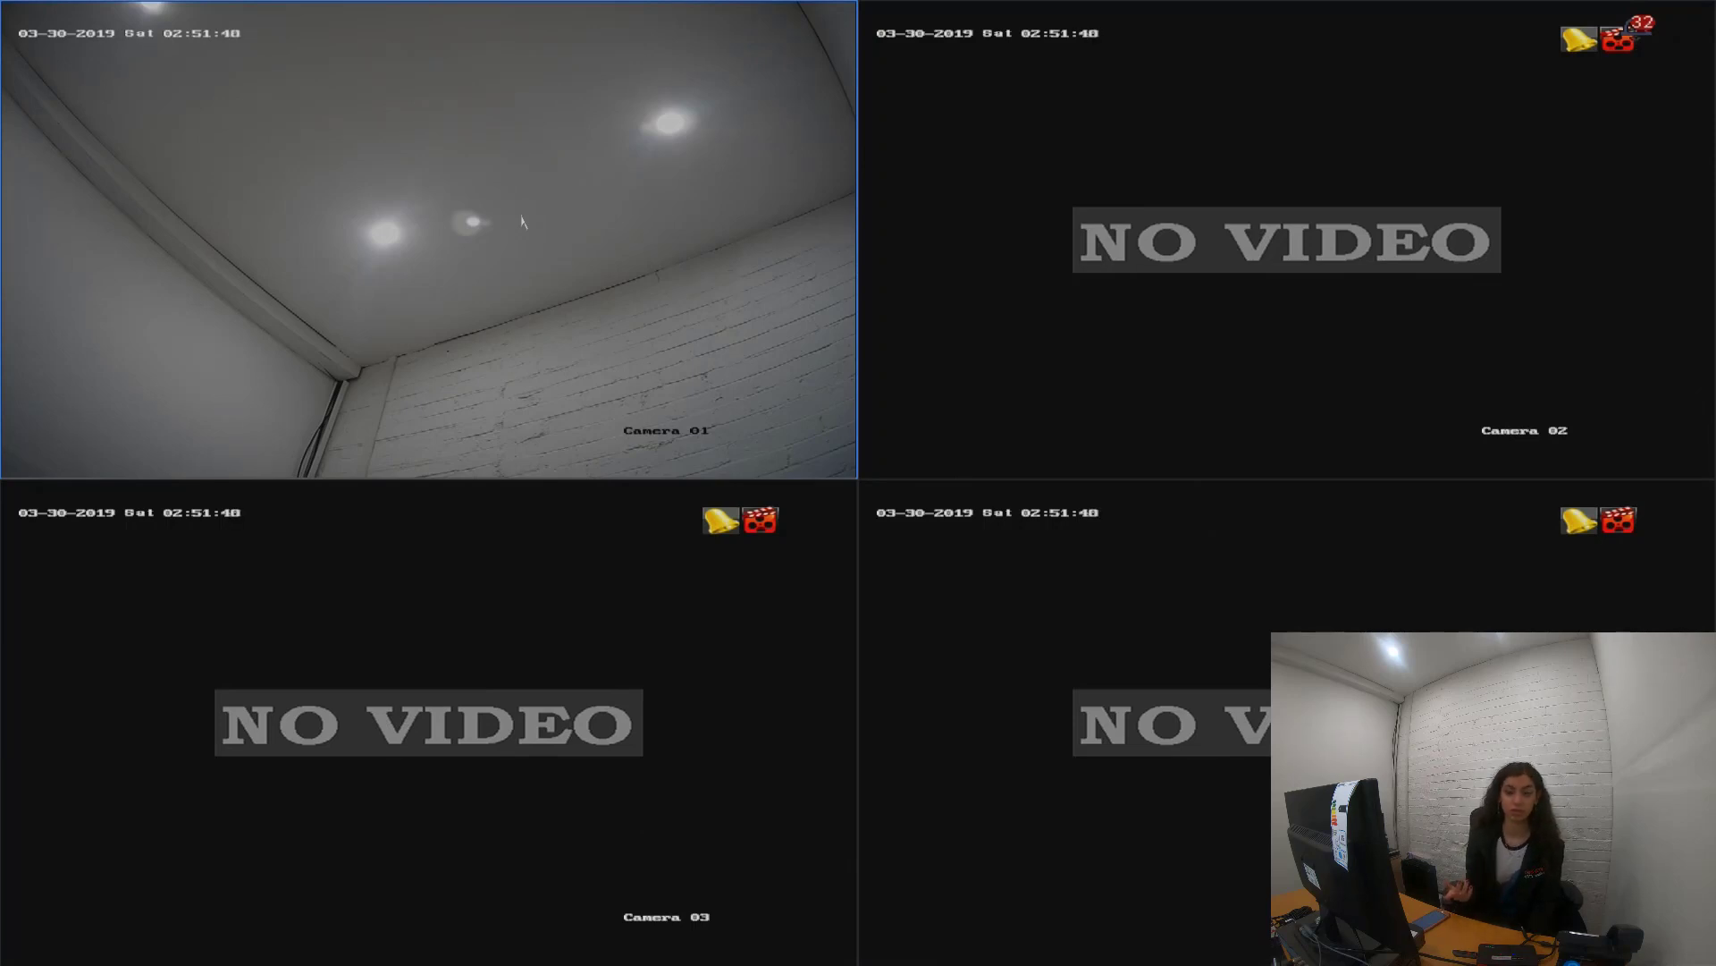
# Step: Untick Audible Warning in Camera 01's motion linkage, apply, and display the Exception settings (HDD Full)
pyautogui.rightClick(523, 222)
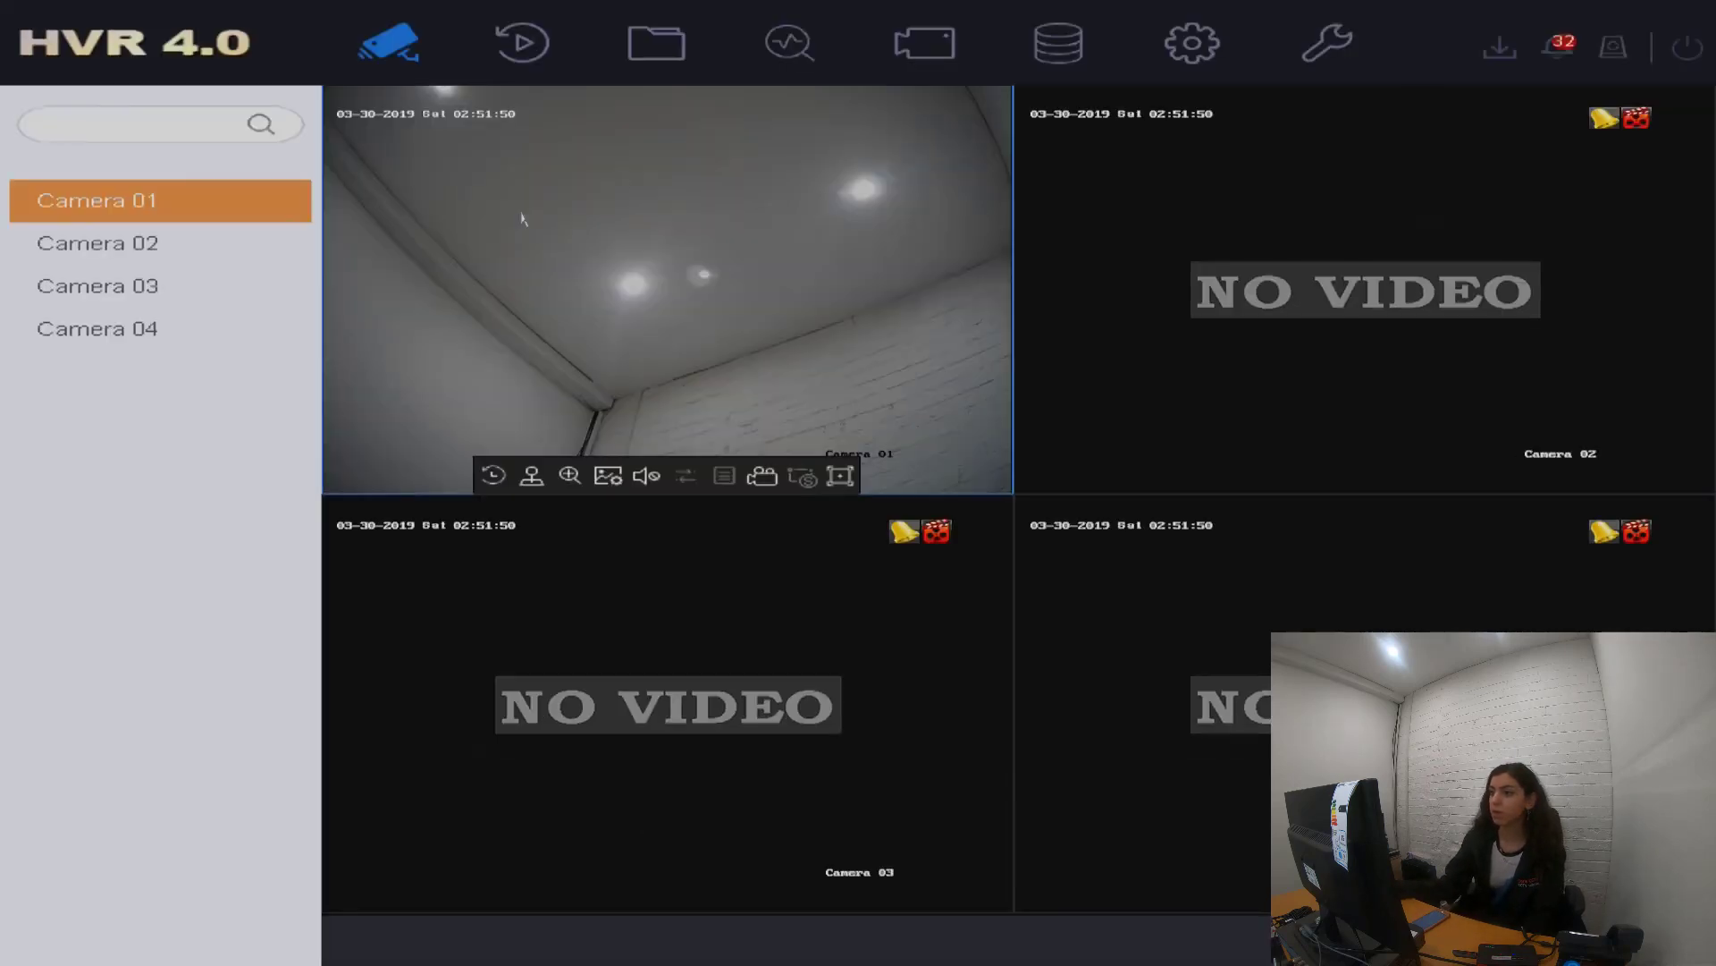
pyautogui.click(1198, 56)
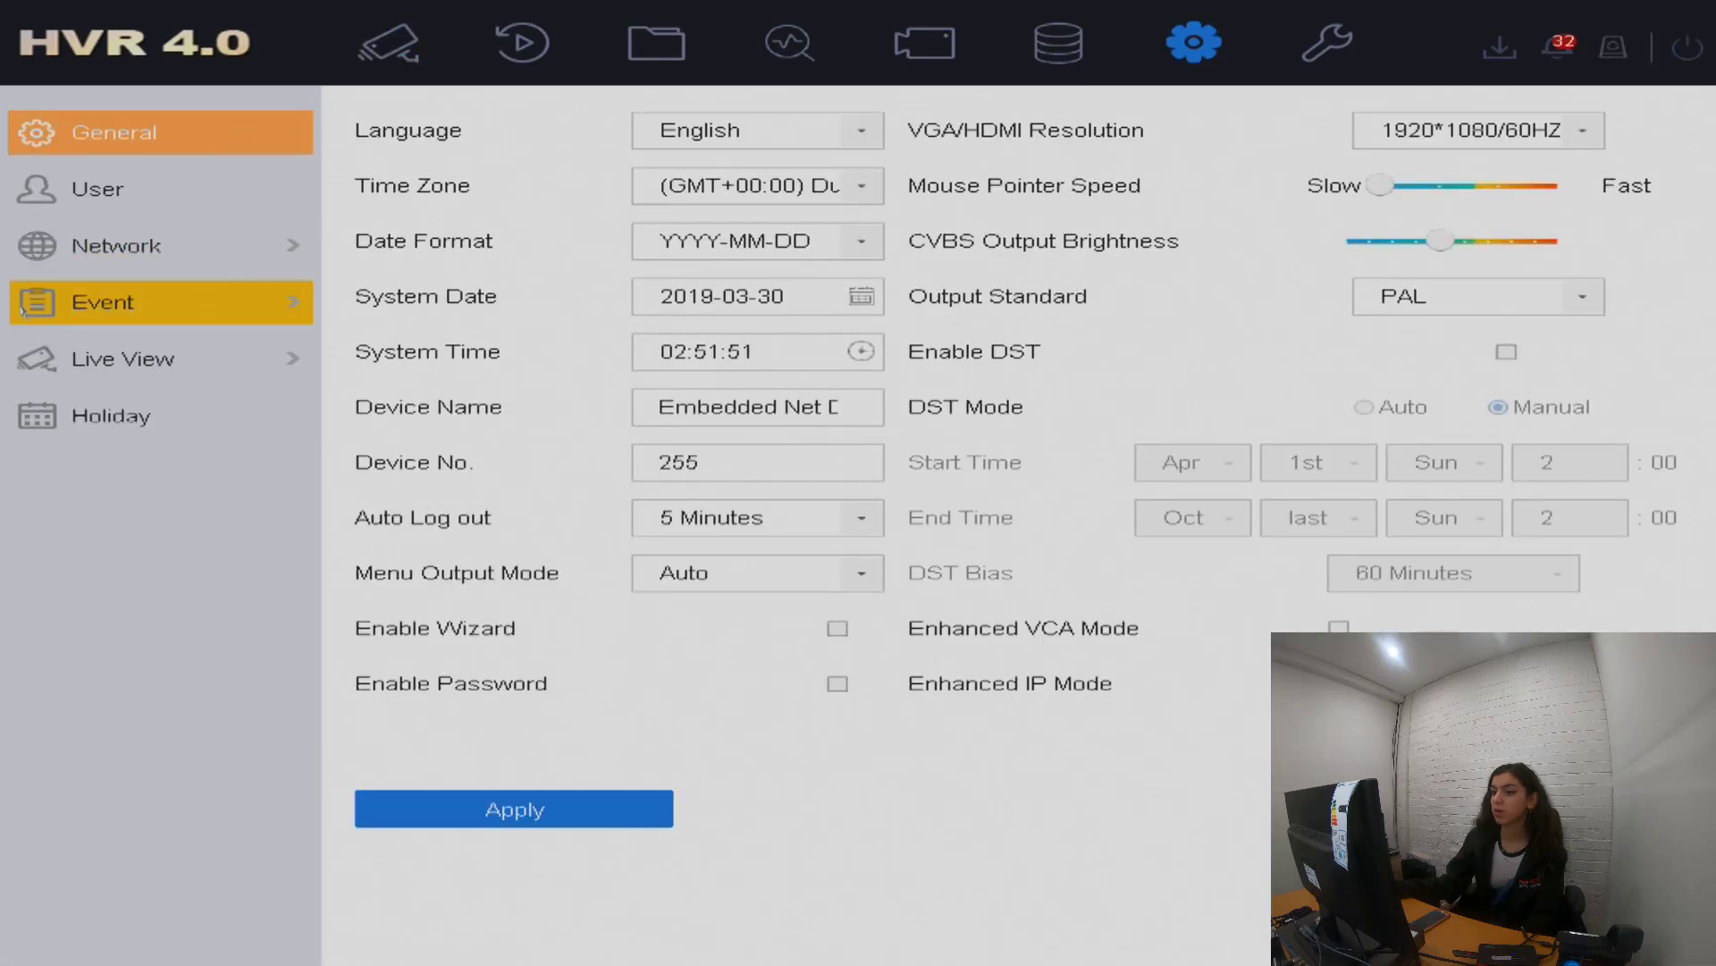
pyautogui.click(125, 301)
pyautogui.click(736, 304)
pyautogui.click(407, 490)
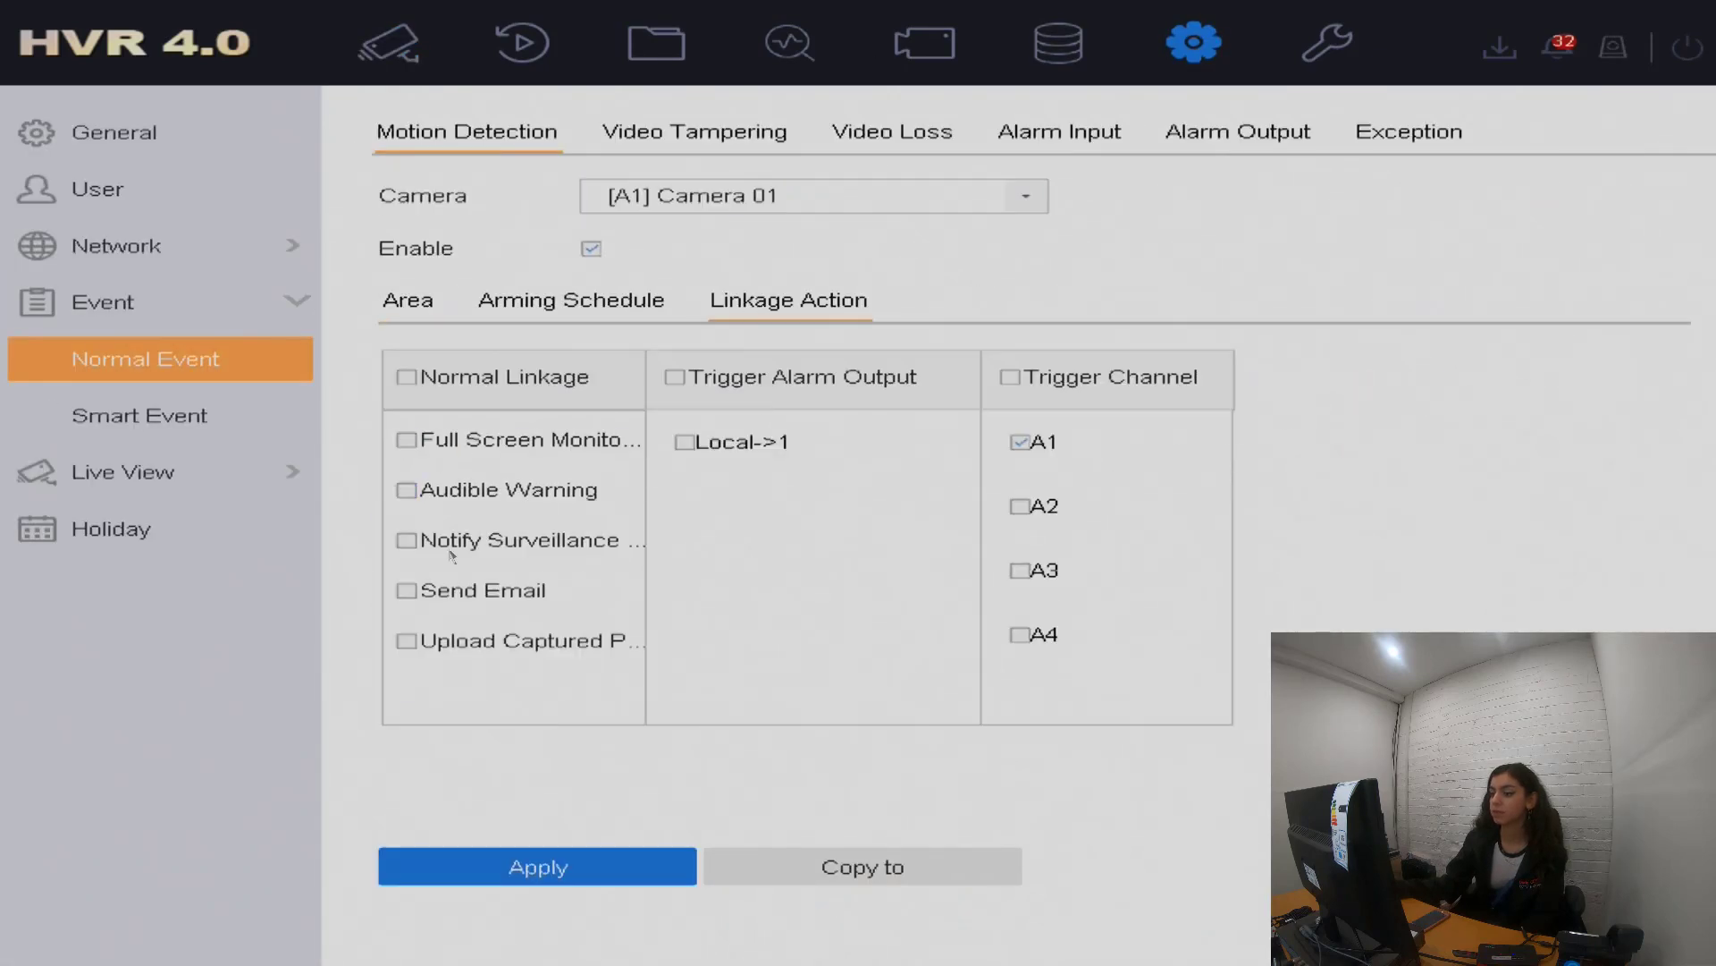
pyautogui.click(501, 863)
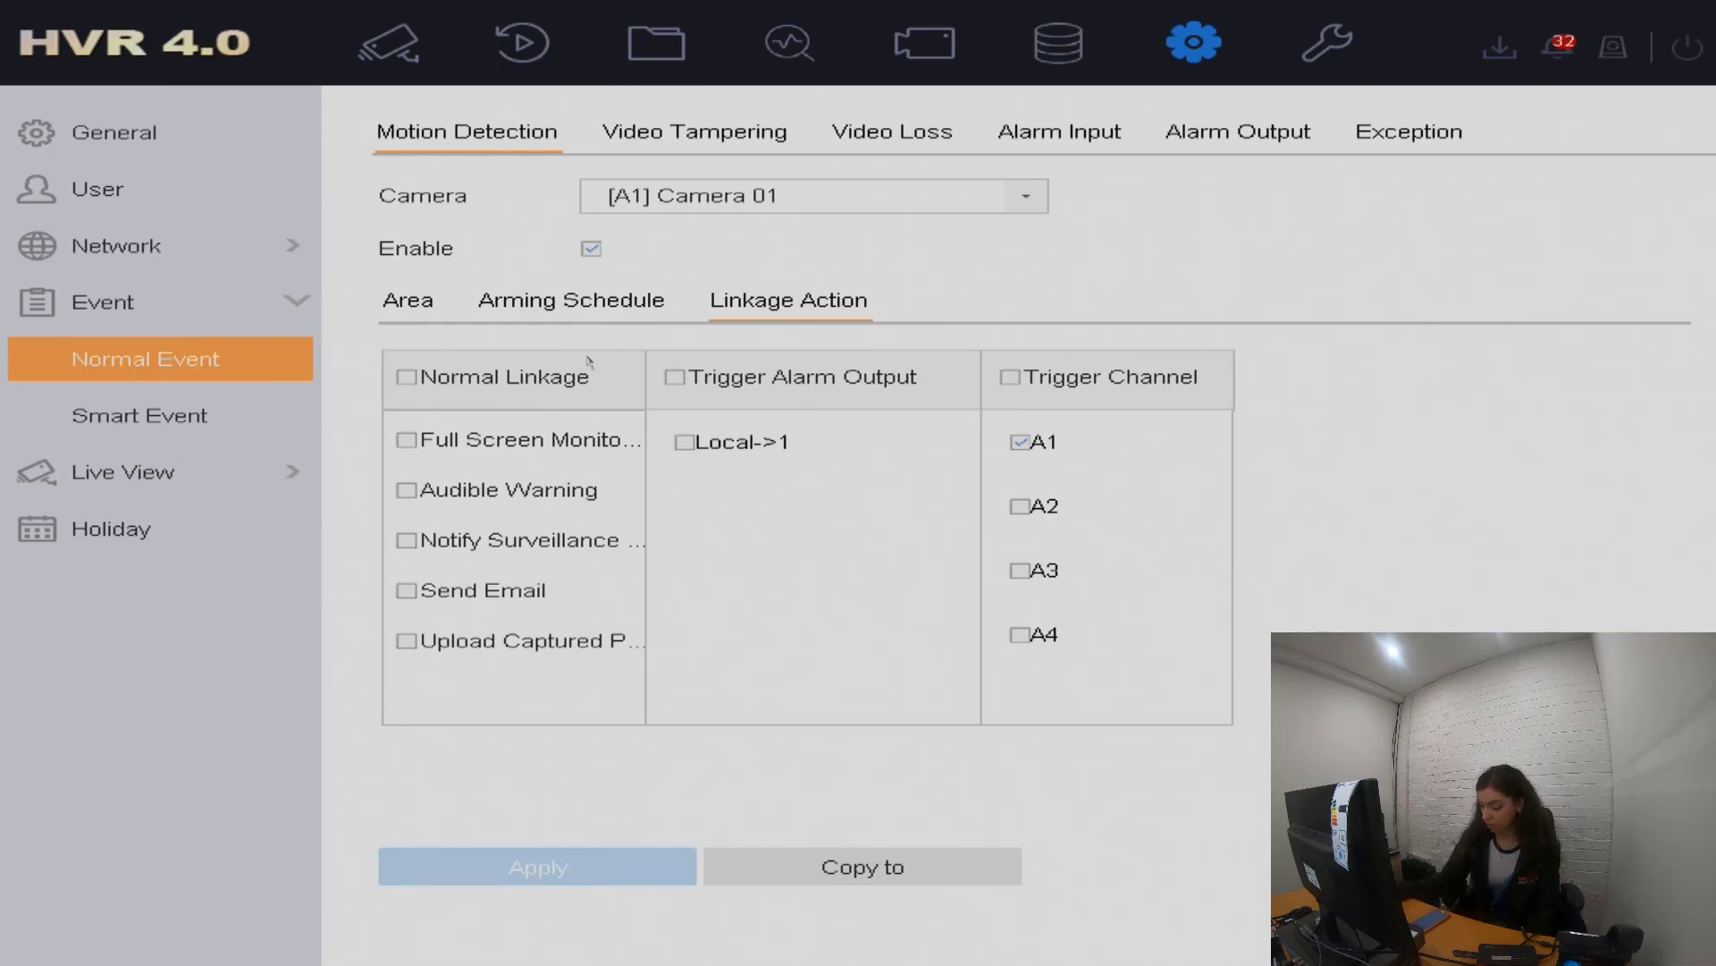
pyautogui.click(1422, 132)
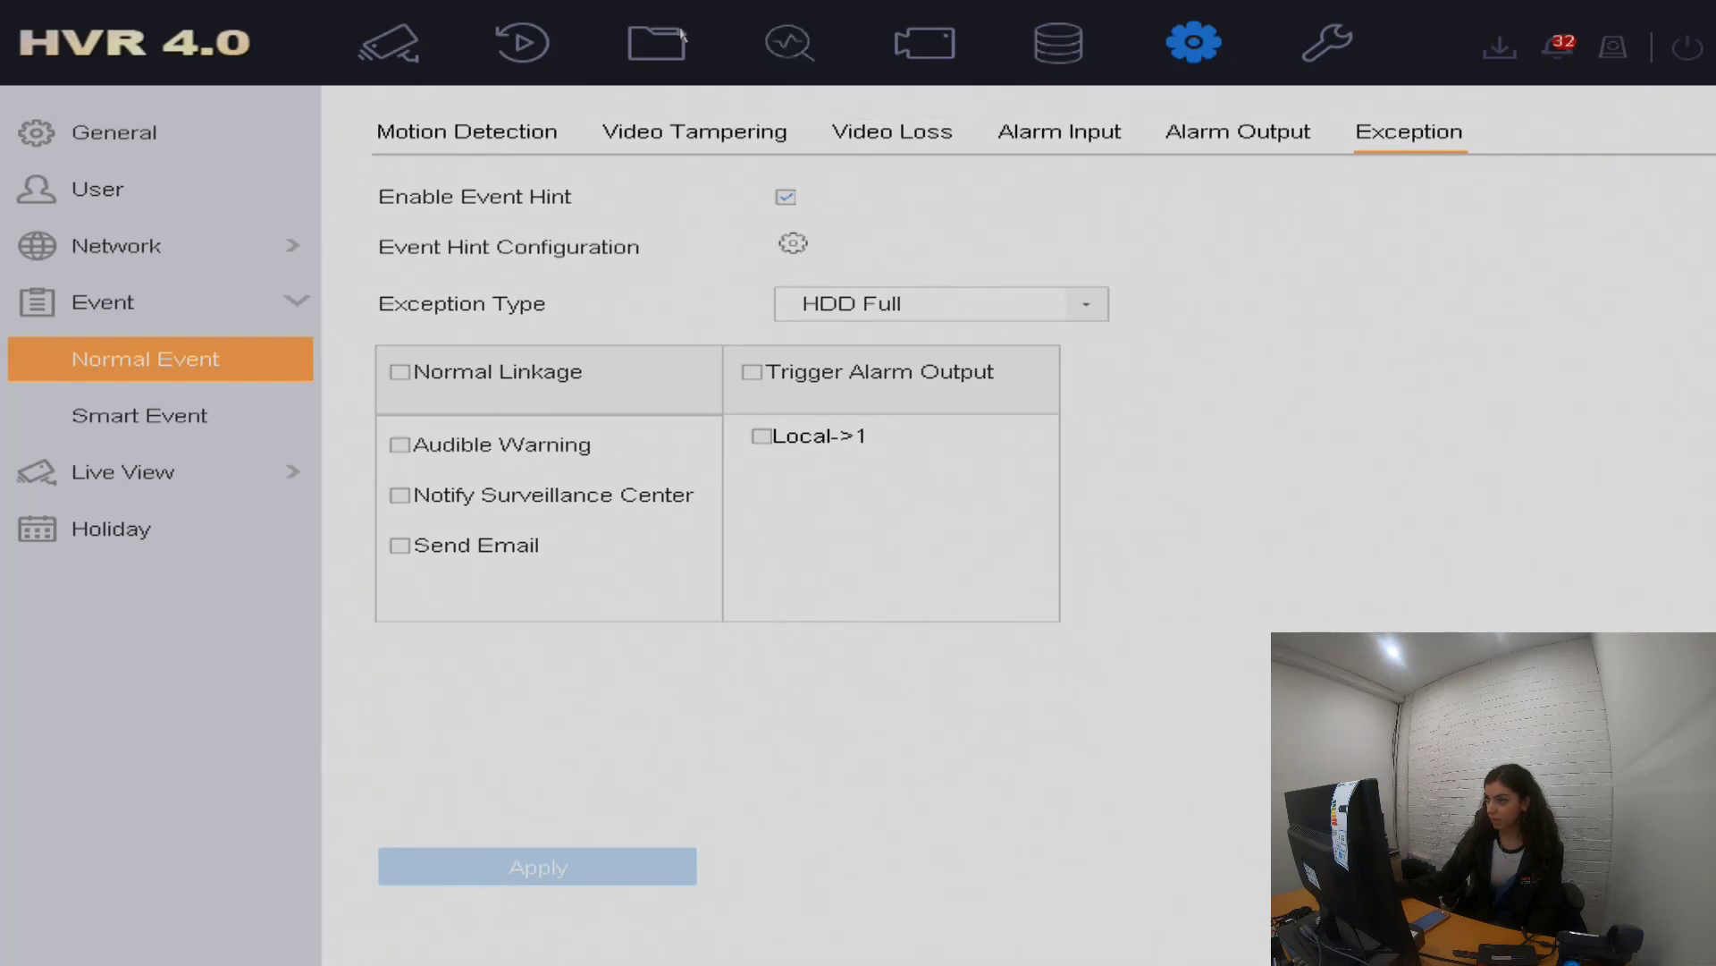
# Step: Untick Enable for Camera 01's motion detection, apply it, and bring up its Record Schedule page
pyautogui.click(412, 64)
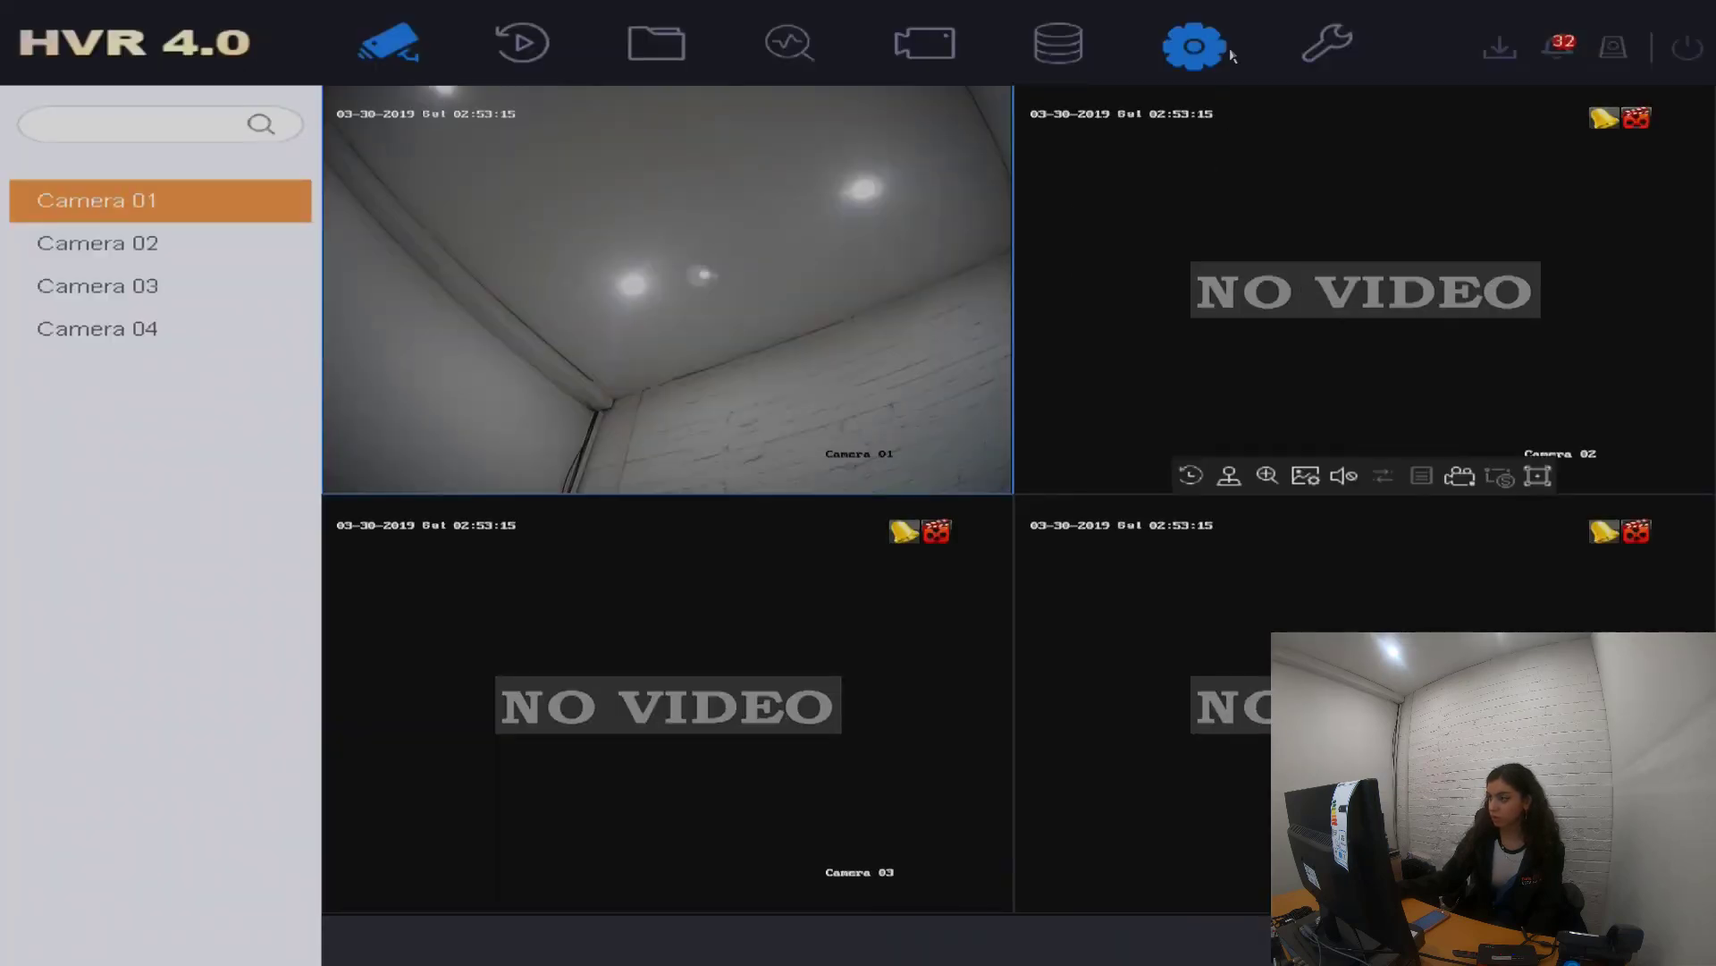
pyautogui.click(1230, 37)
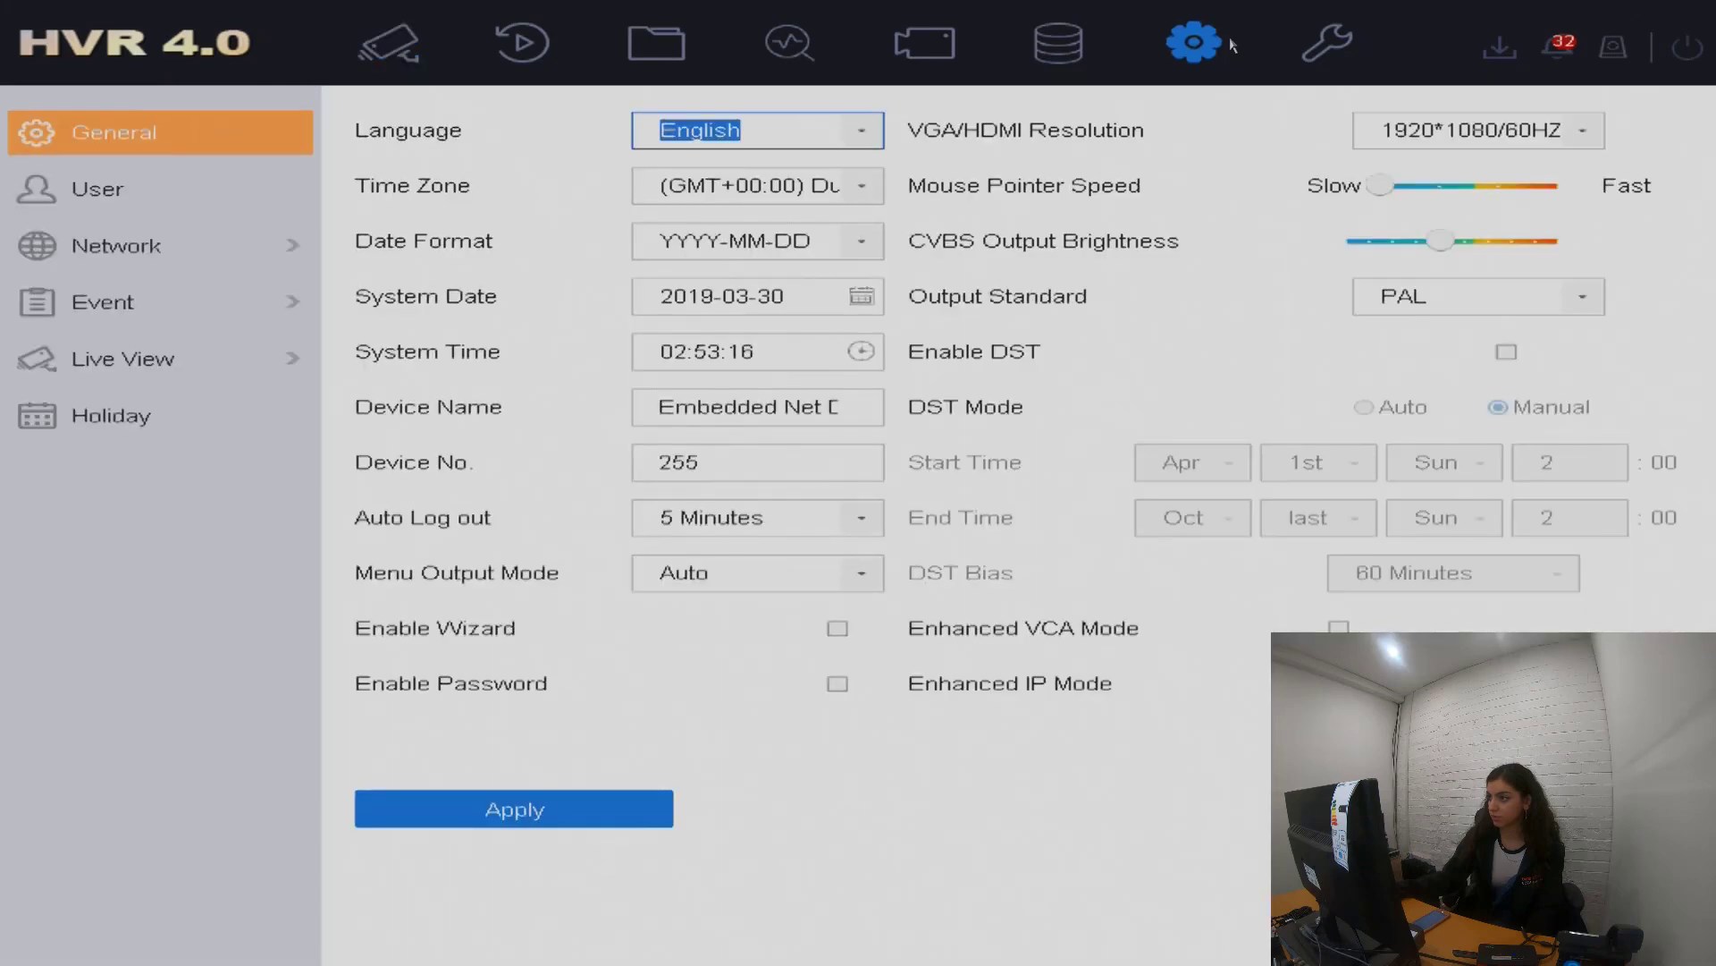
pyautogui.click(111, 415)
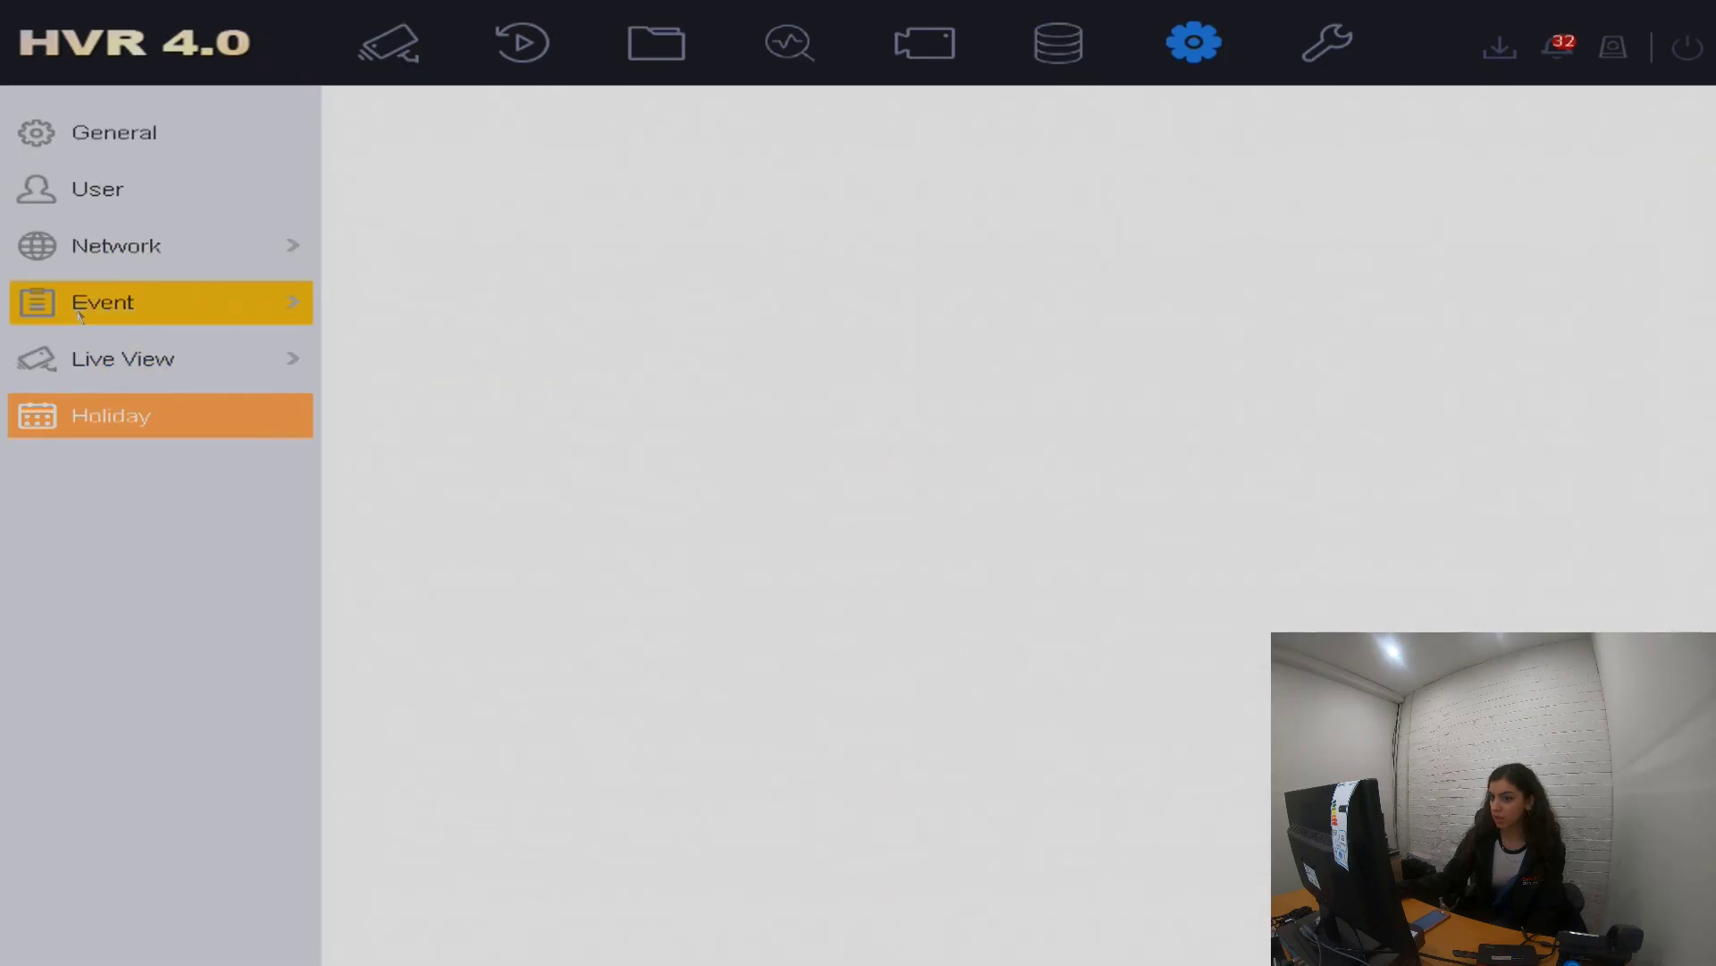
pyautogui.click(103, 302)
pyautogui.click(590, 249)
pyautogui.click(588, 253)
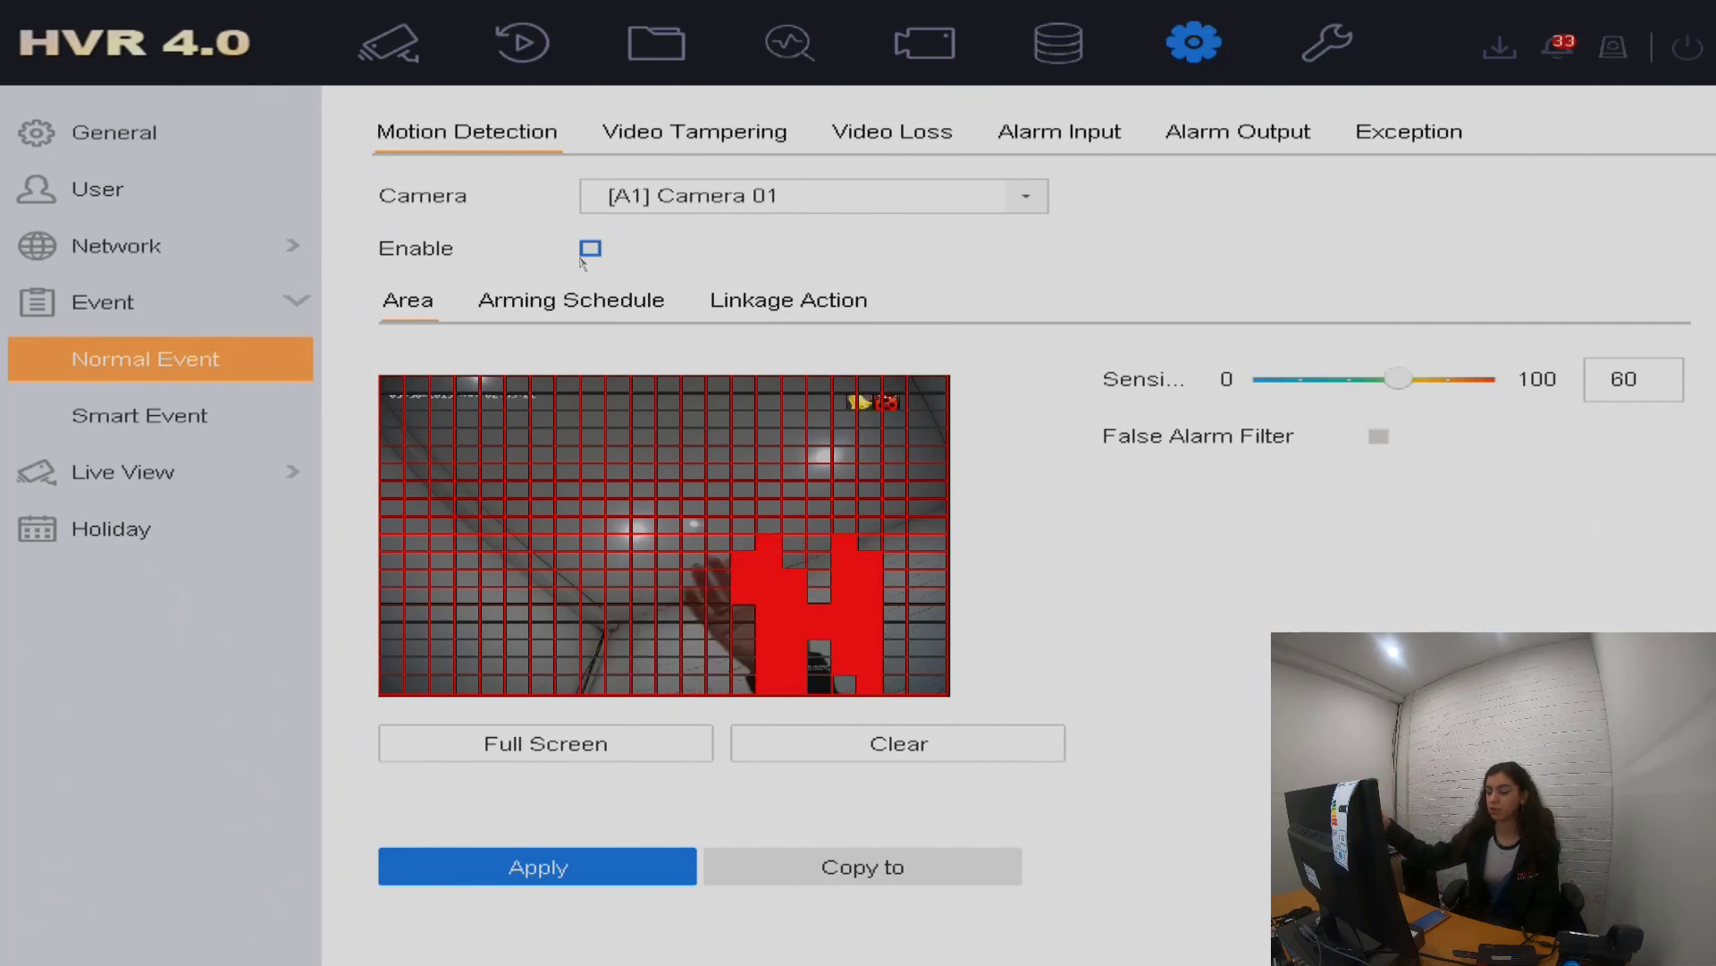
pyautogui.click(527, 867)
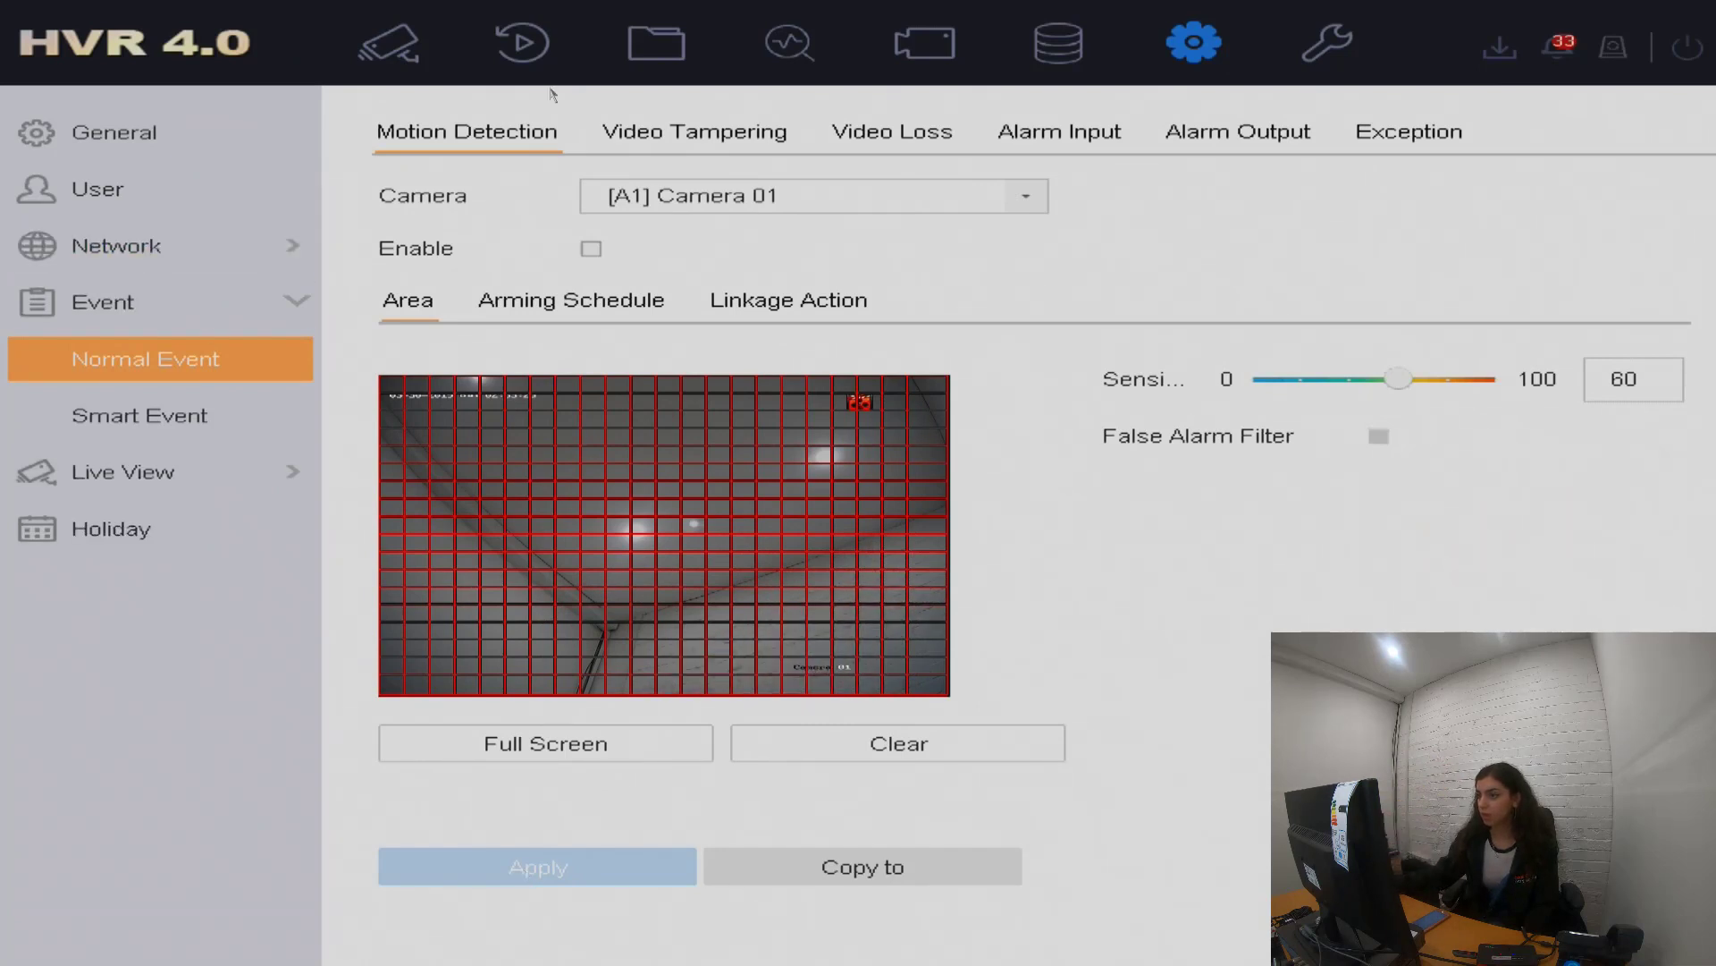
pyautogui.click(1063, 46)
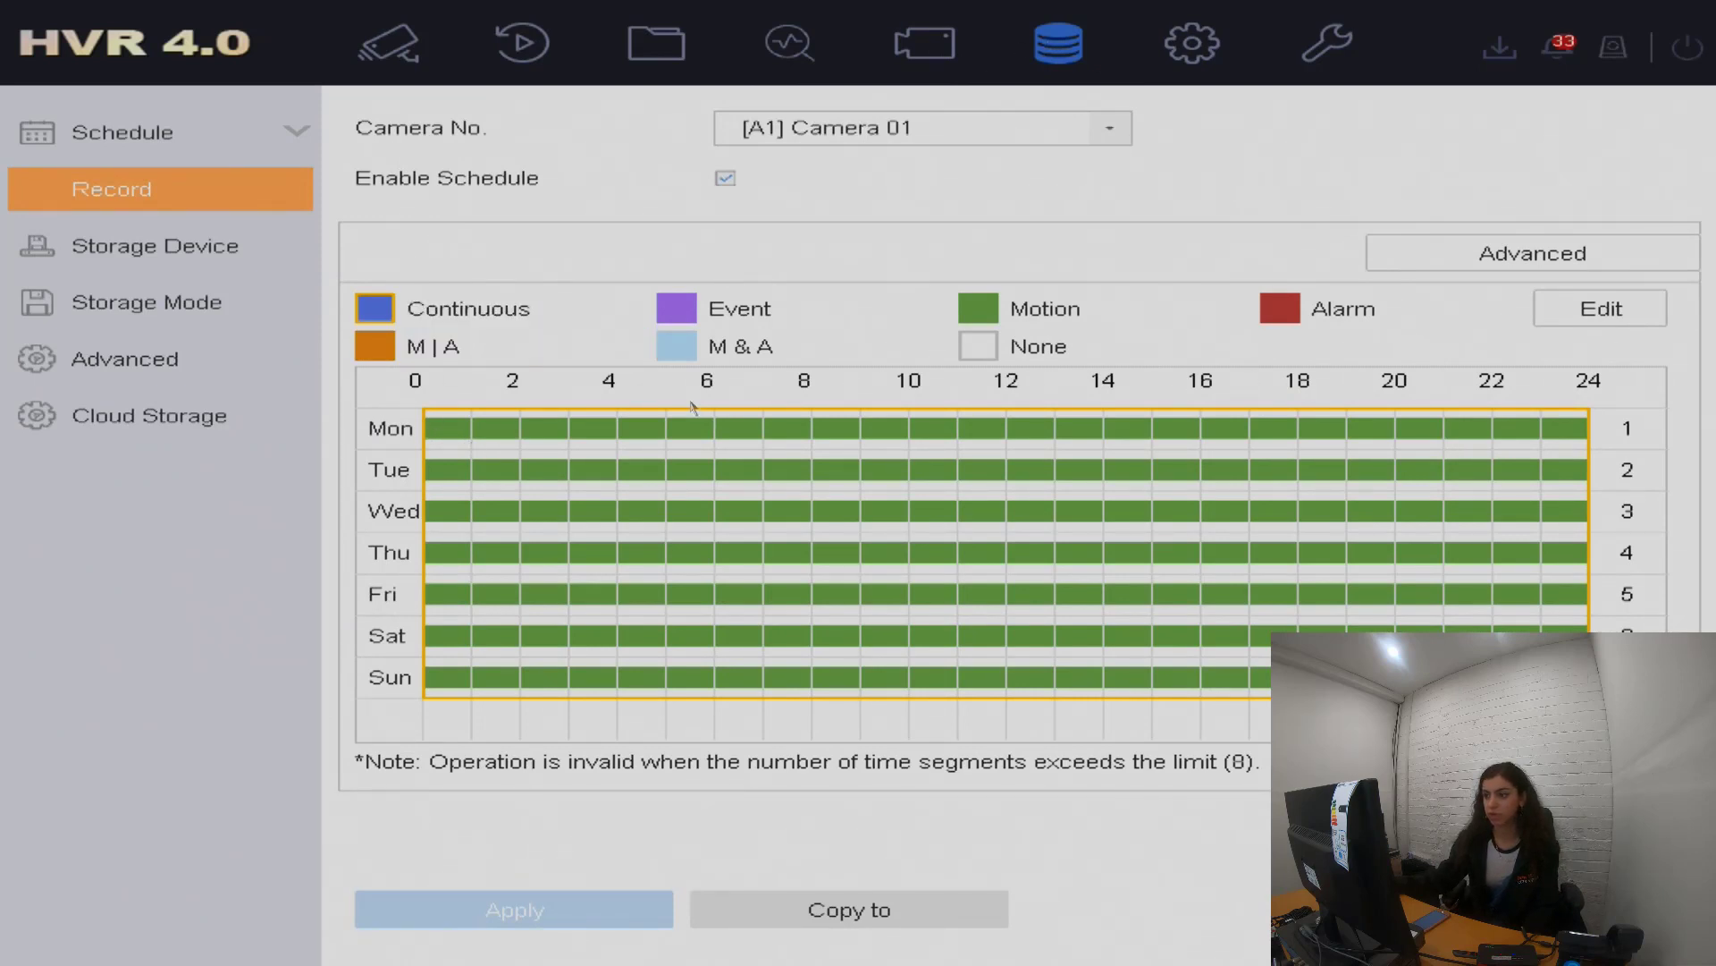
# Step: Fill Camera 01's Mon–Sun schedule grid with Continuous, apply it, and return to the four-camera live view
pyautogui.moveTo(442, 433); pyautogui.dragTo(1574, 679)
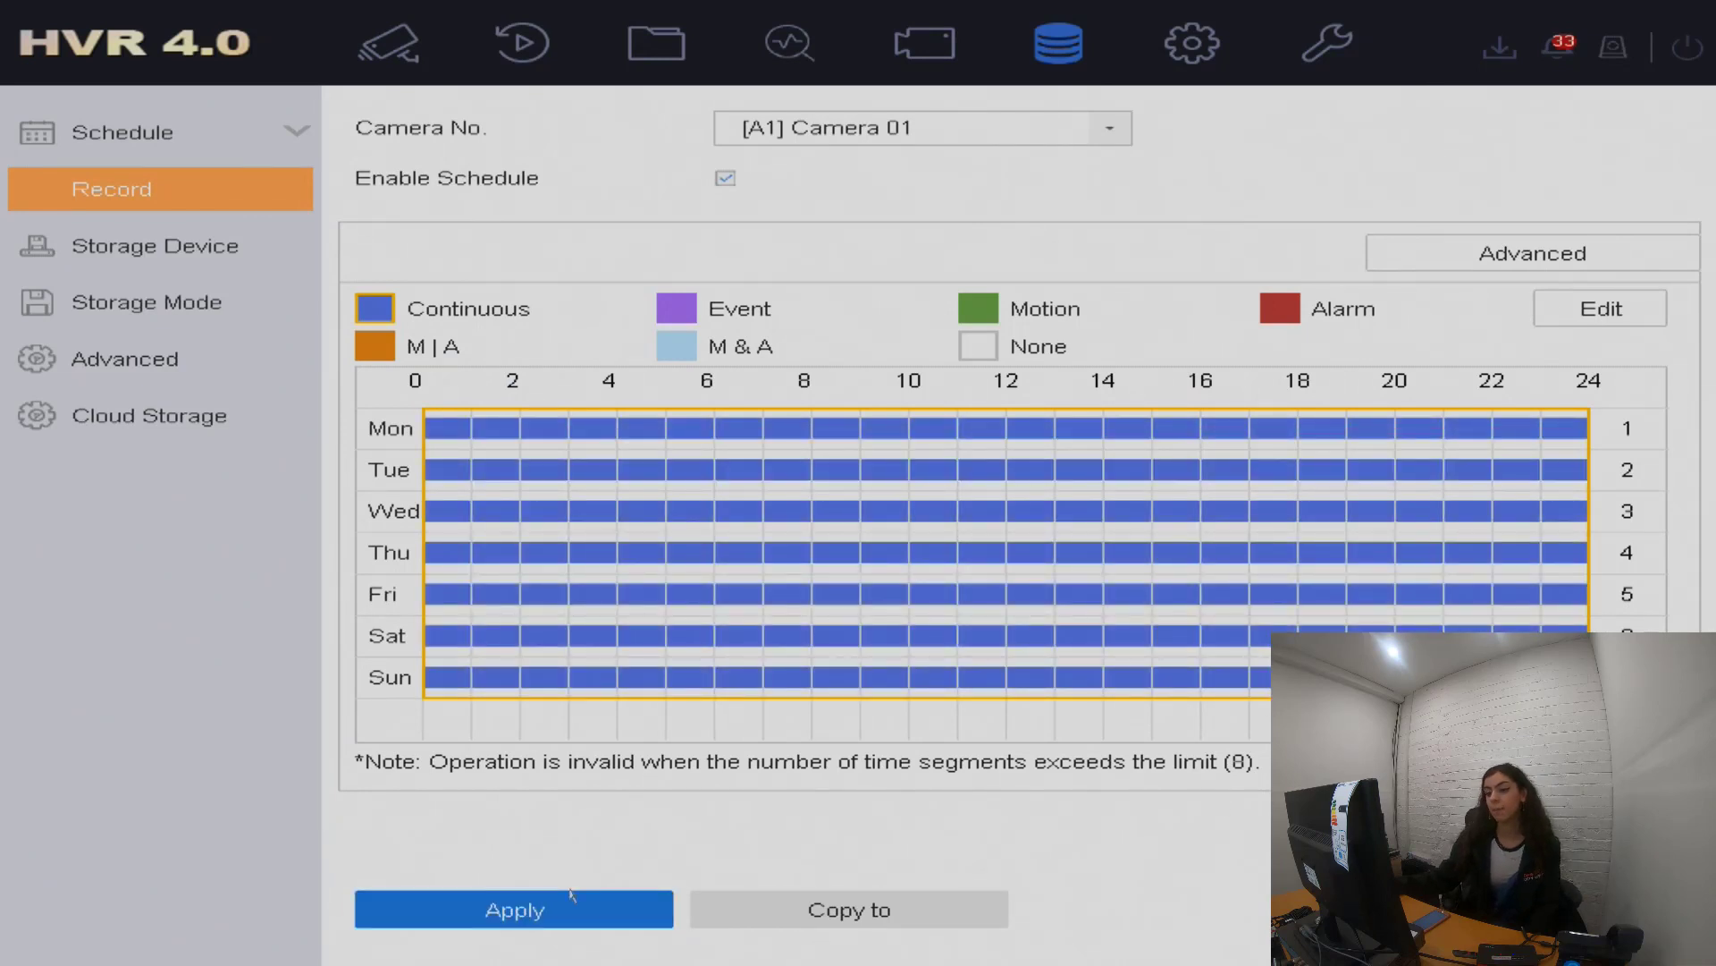
pyautogui.click(568, 916)
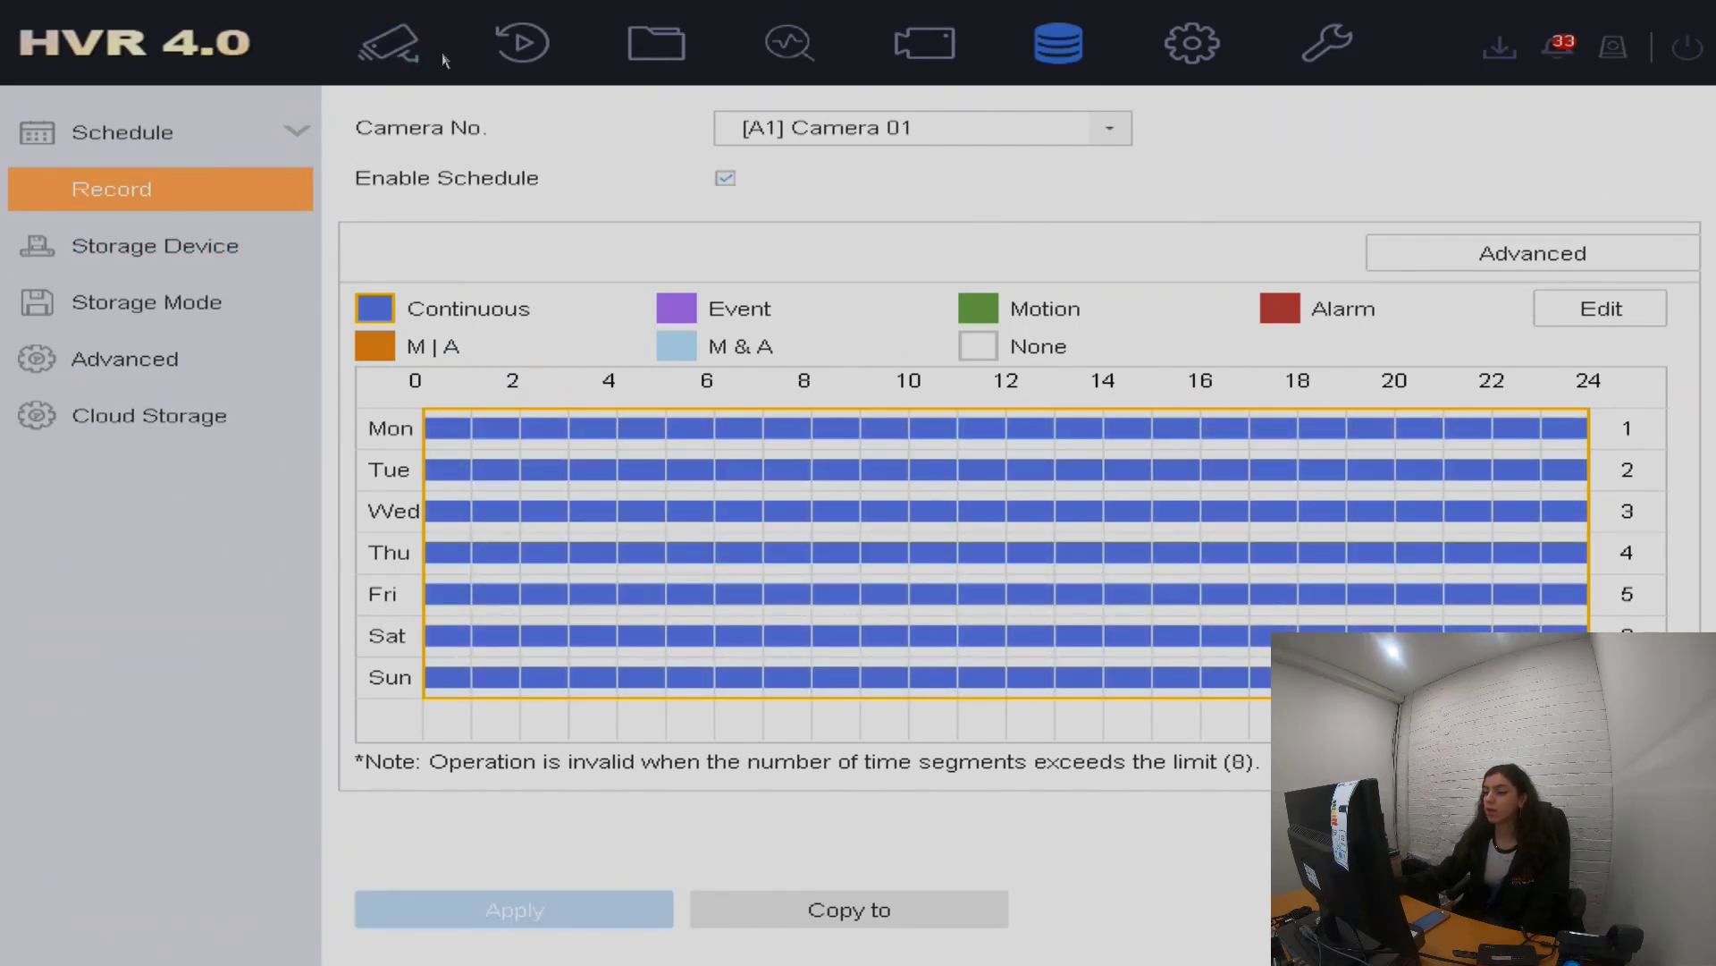
pyautogui.click(407, 52)
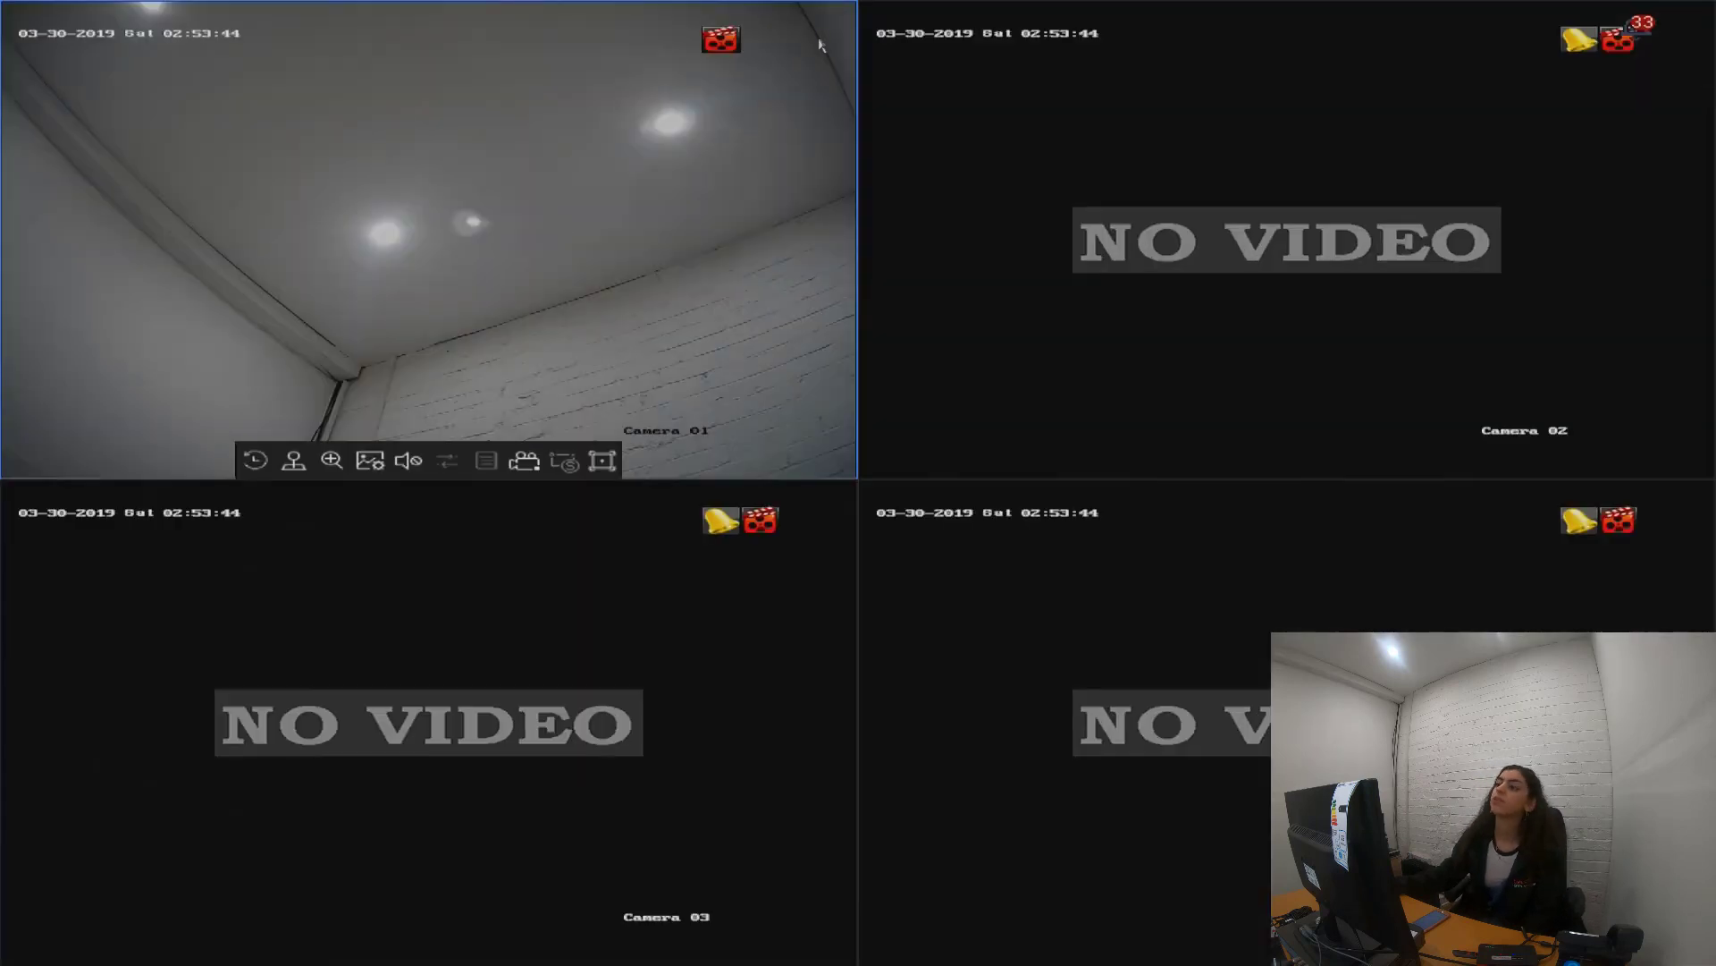